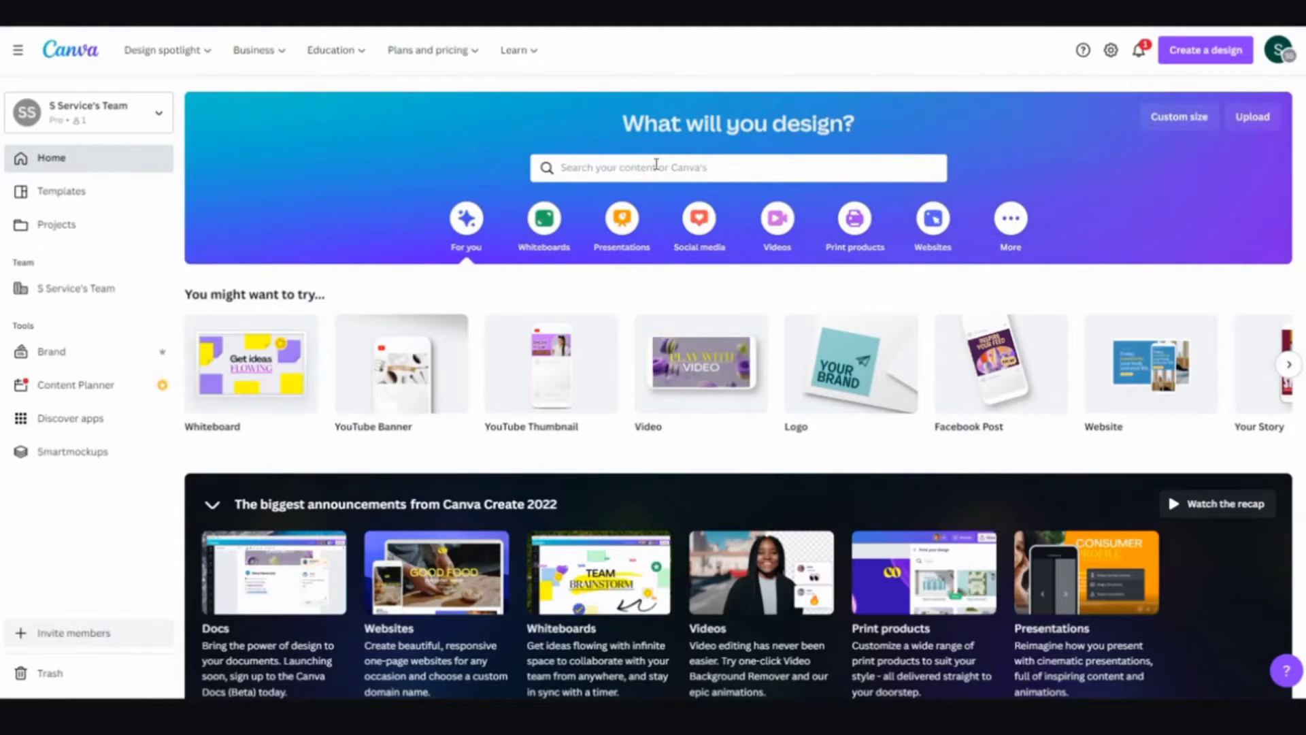
Step: Search the templates for "youtube channel art" and create a blank YouTube banner
left_click(656, 164)
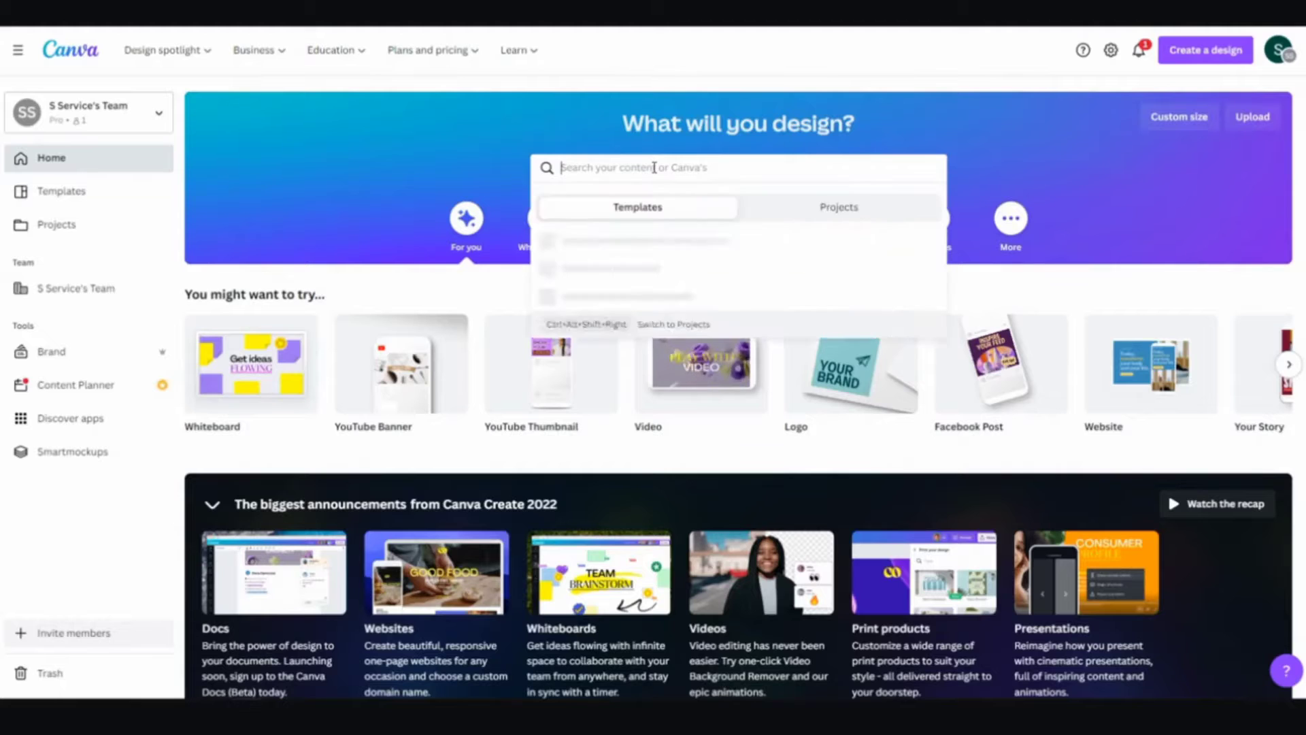
type("you")
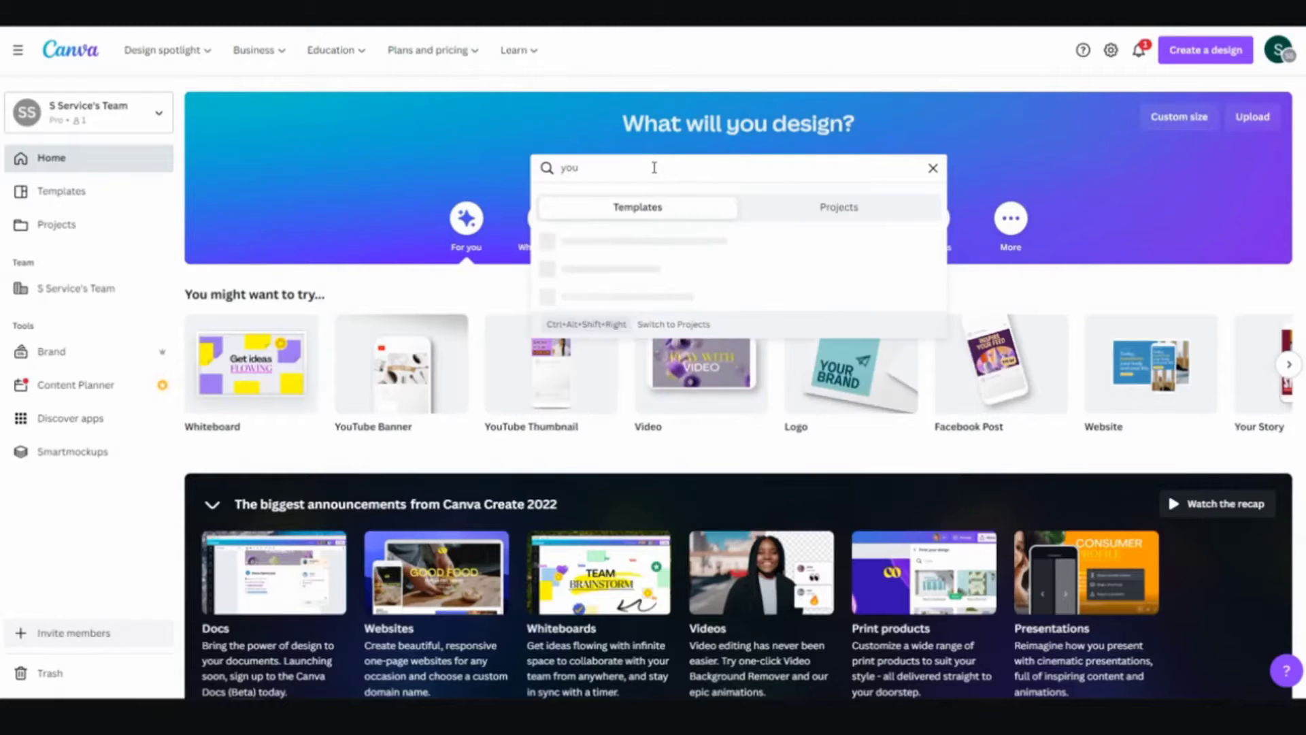
type("tu")
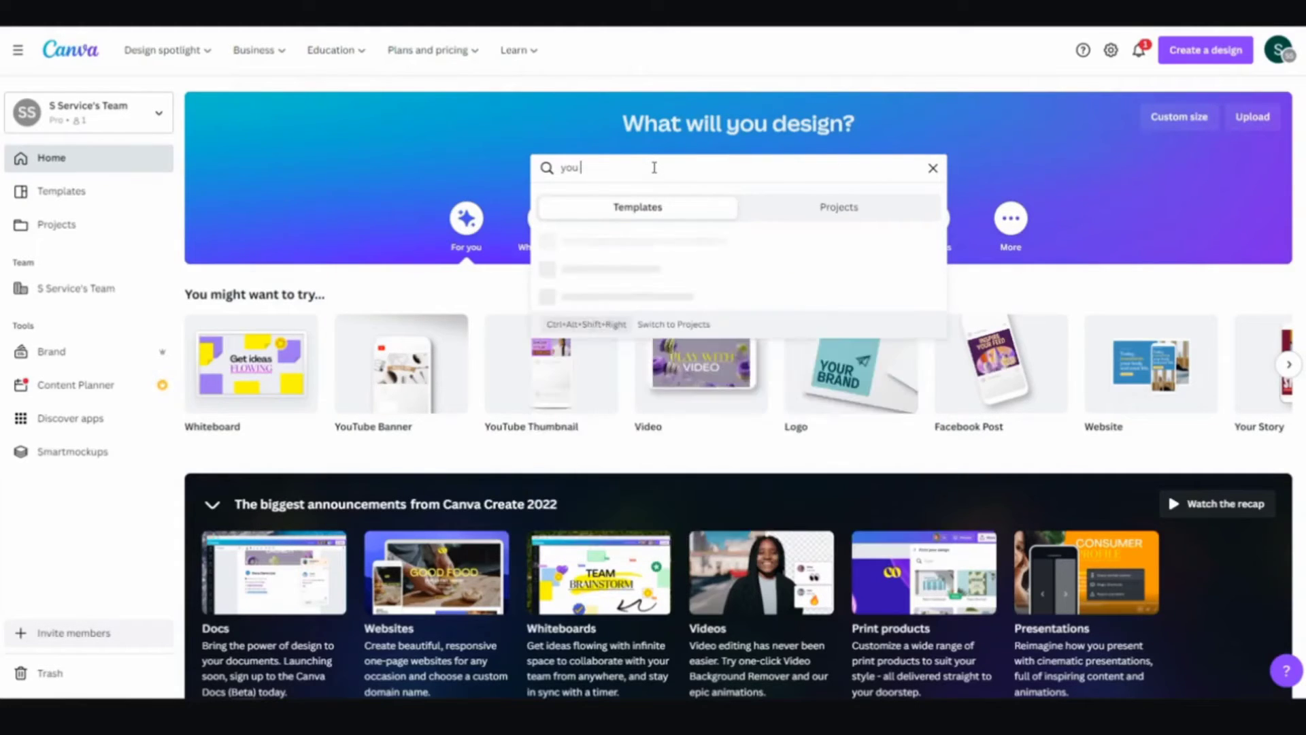
type("b")
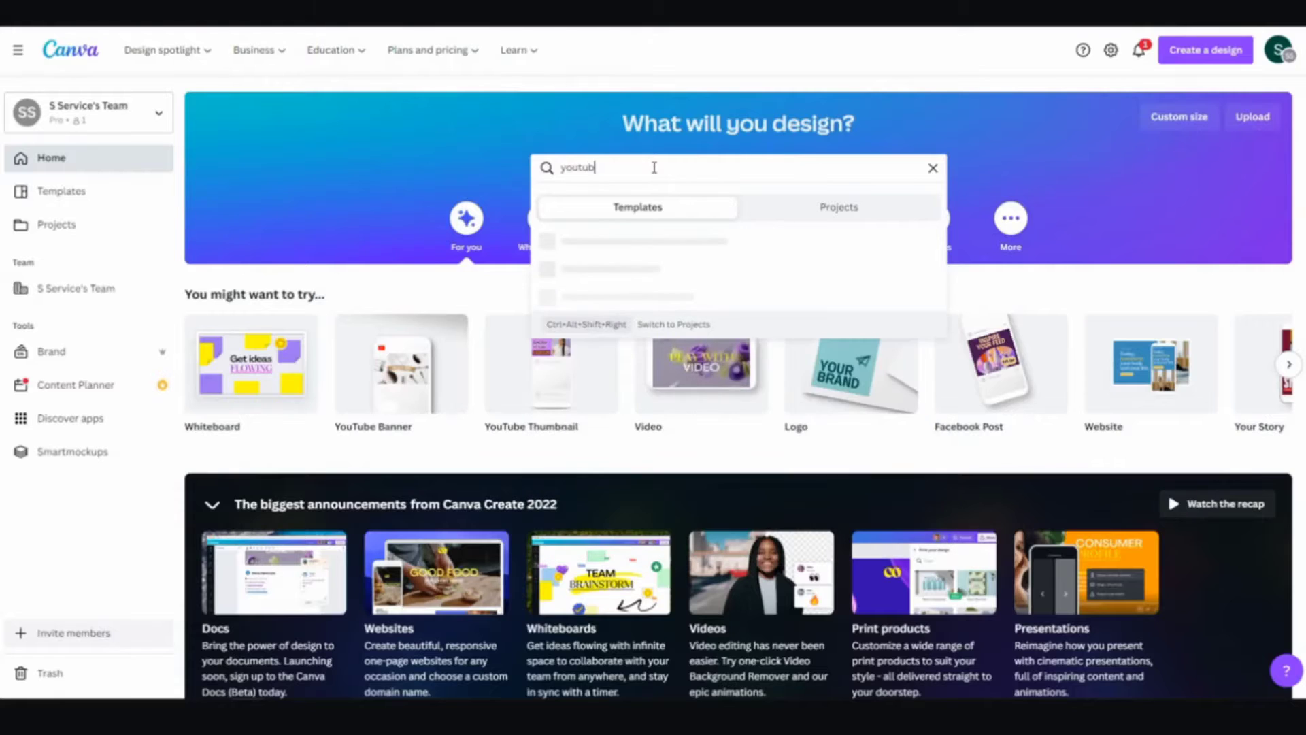
type("e chann")
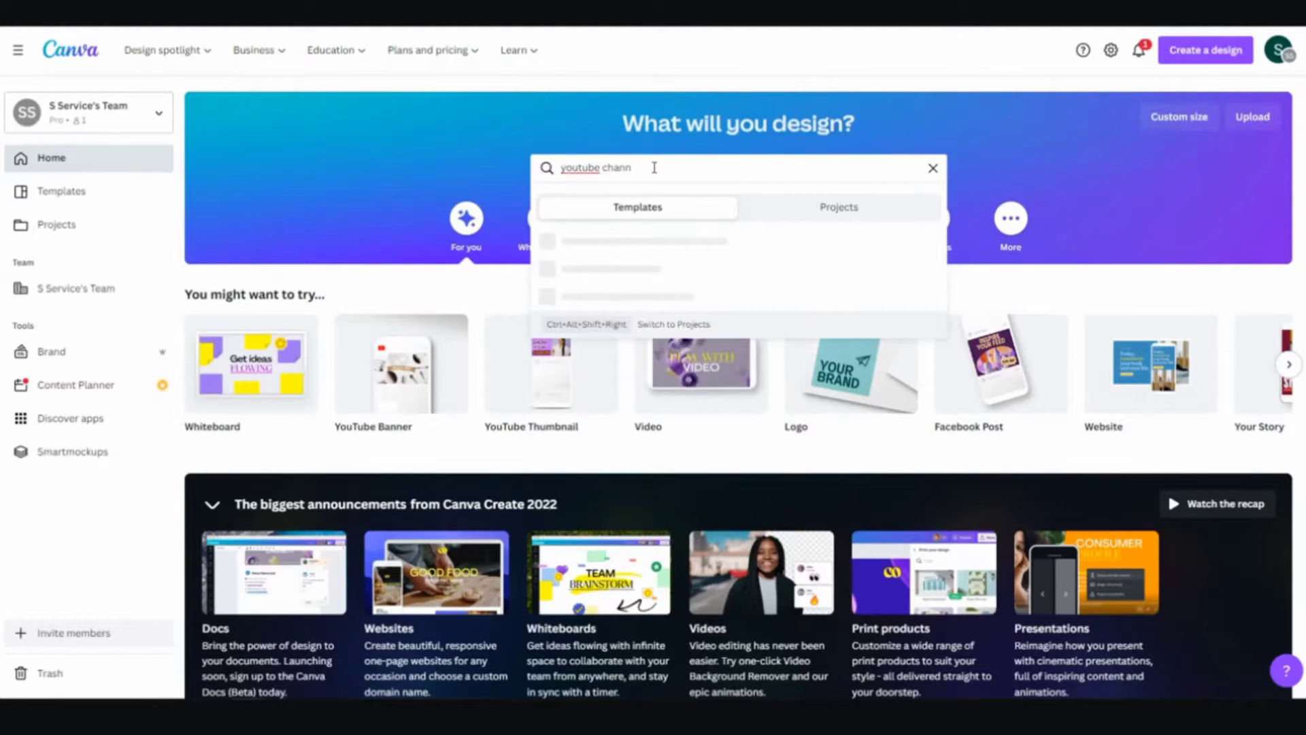
type("el")
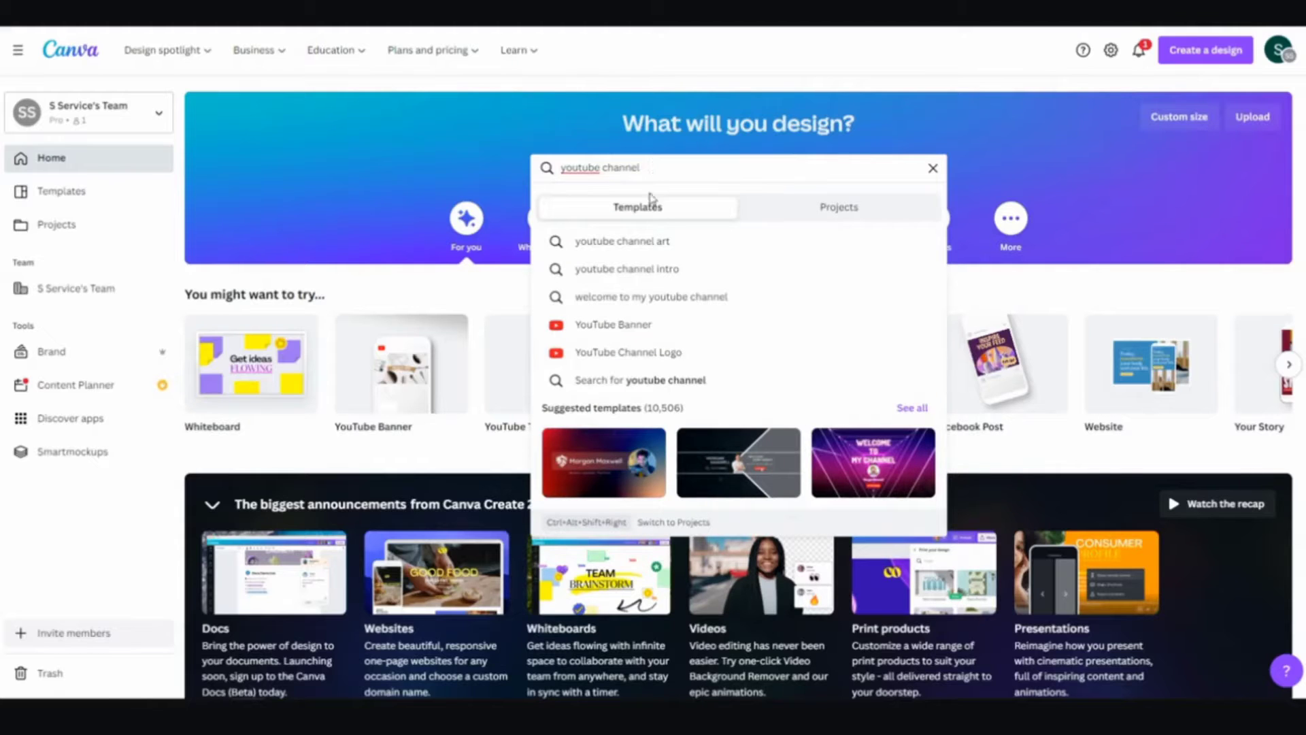
left_click(647, 242)
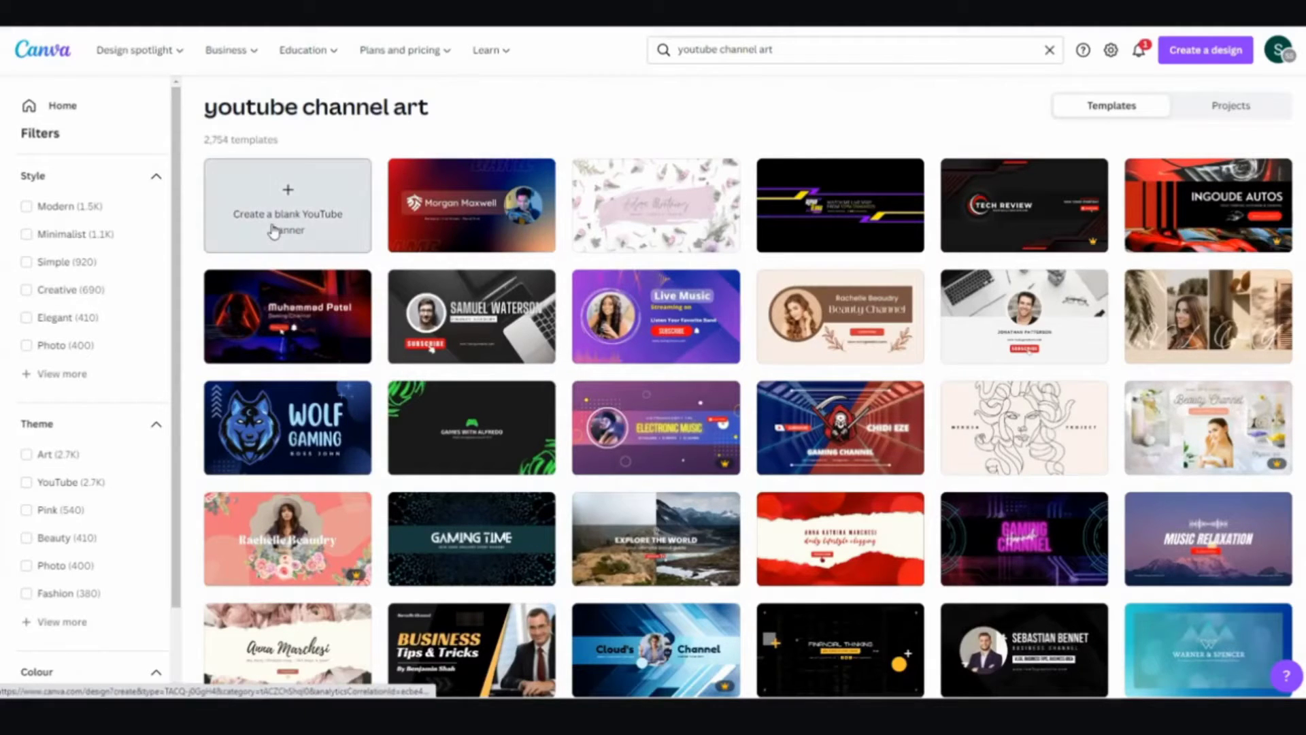
left_click(315, 212)
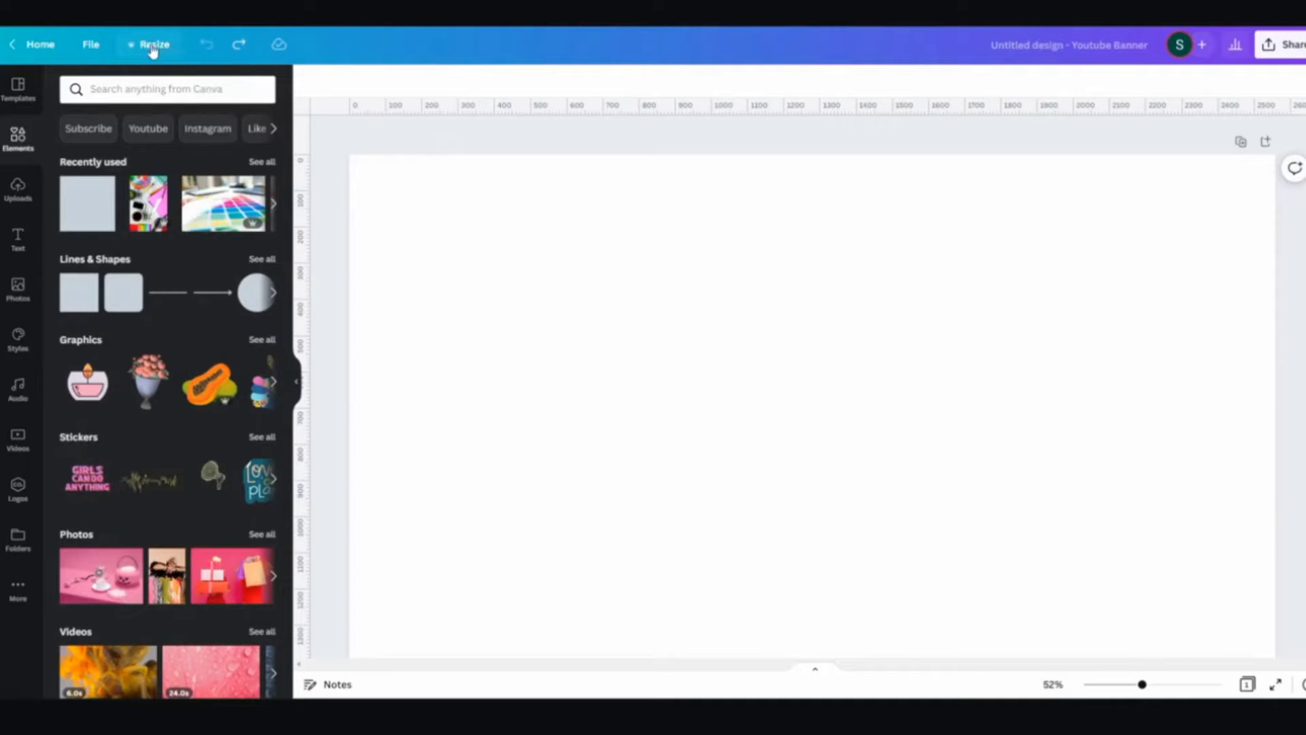
Step: Place a horizontal ruler guide about 420 px below the banner's upper edge
left_click(95, 48)
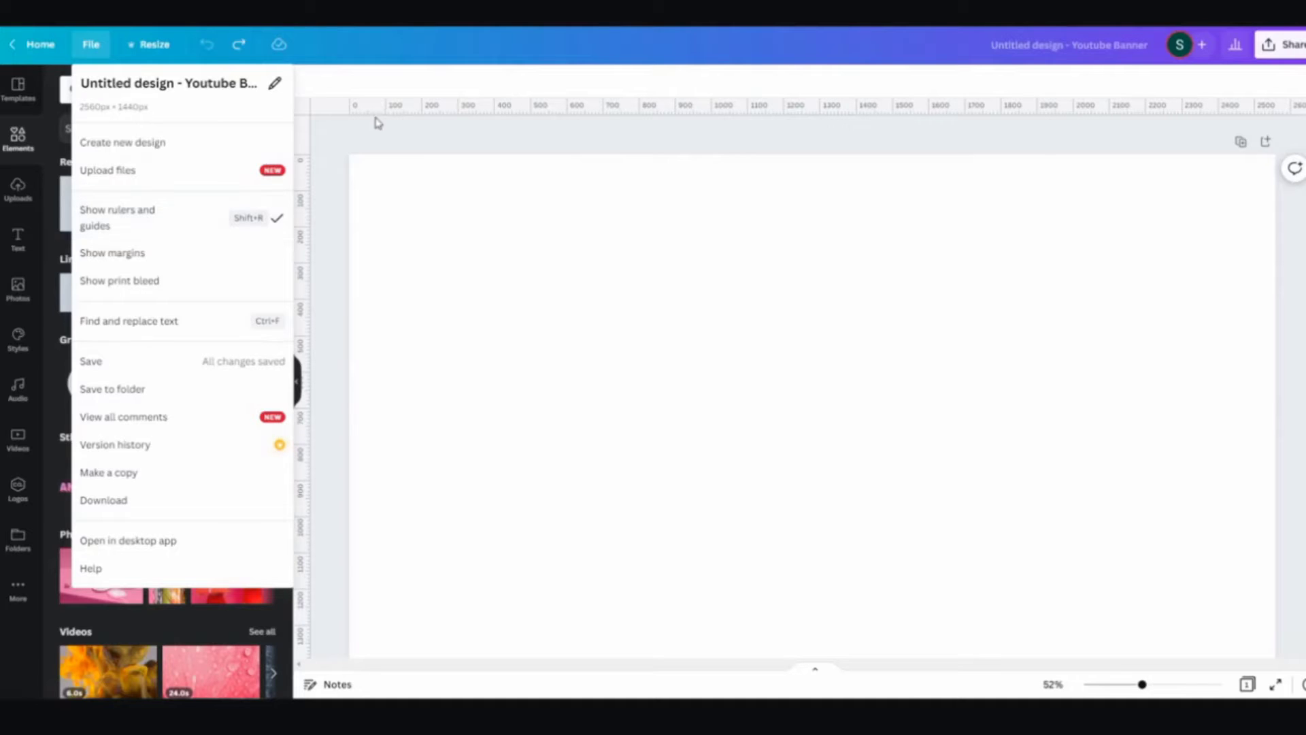
left_click(431, 136)
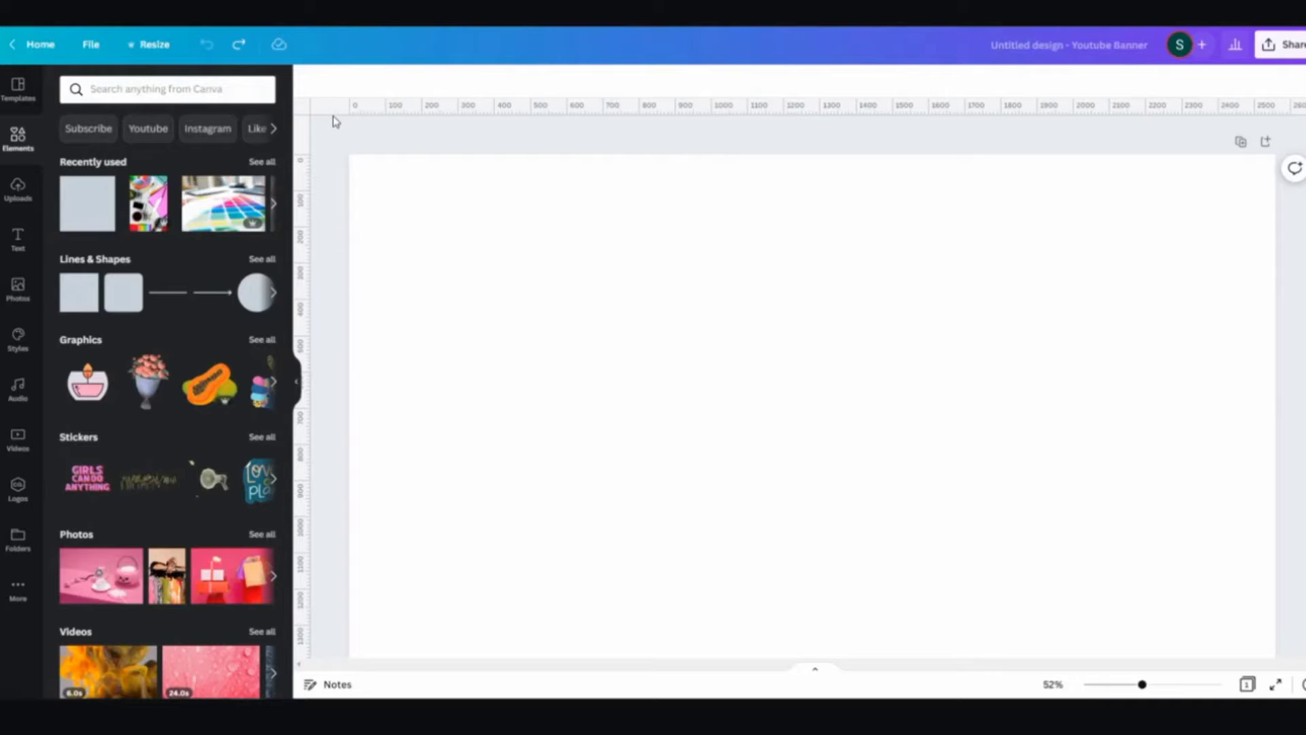
left_click_drag(334, 117, 329, 309)
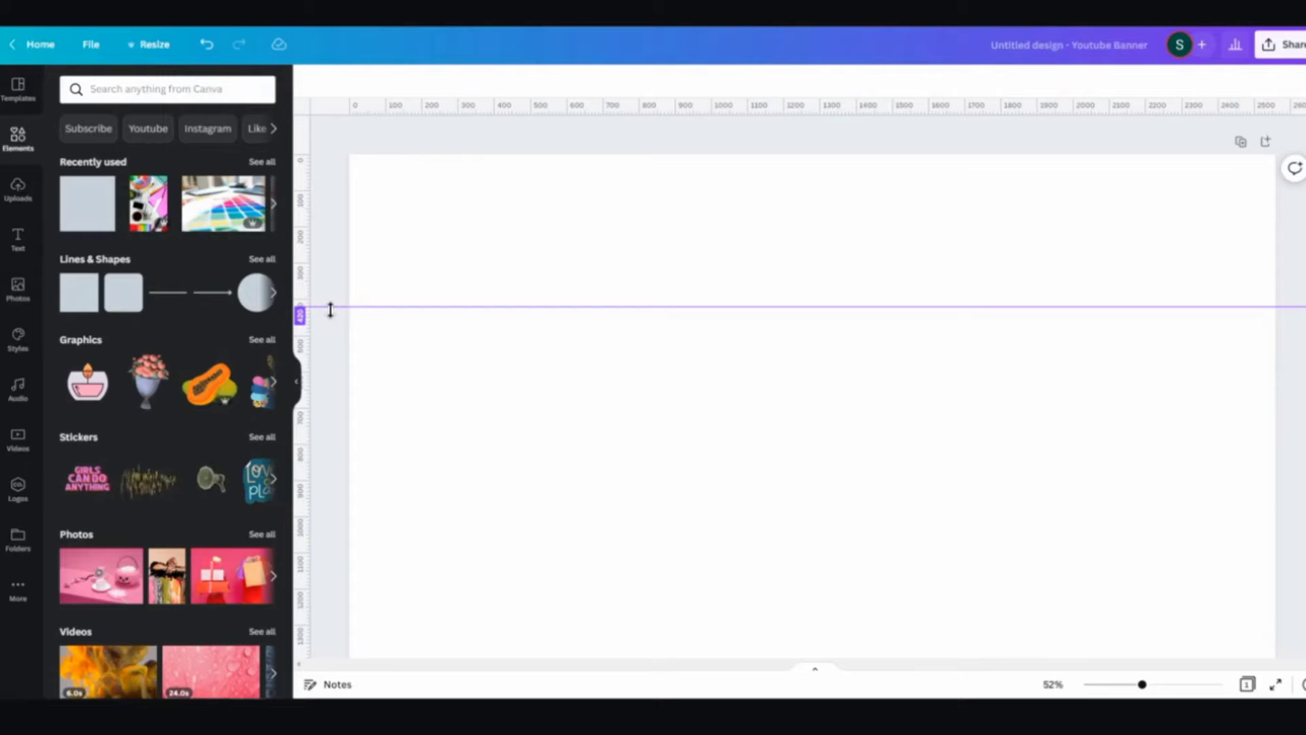
key("ctrl+plus")
key("ctrl+plus")
key("ctrl+plus")
key("ctrl+plus")
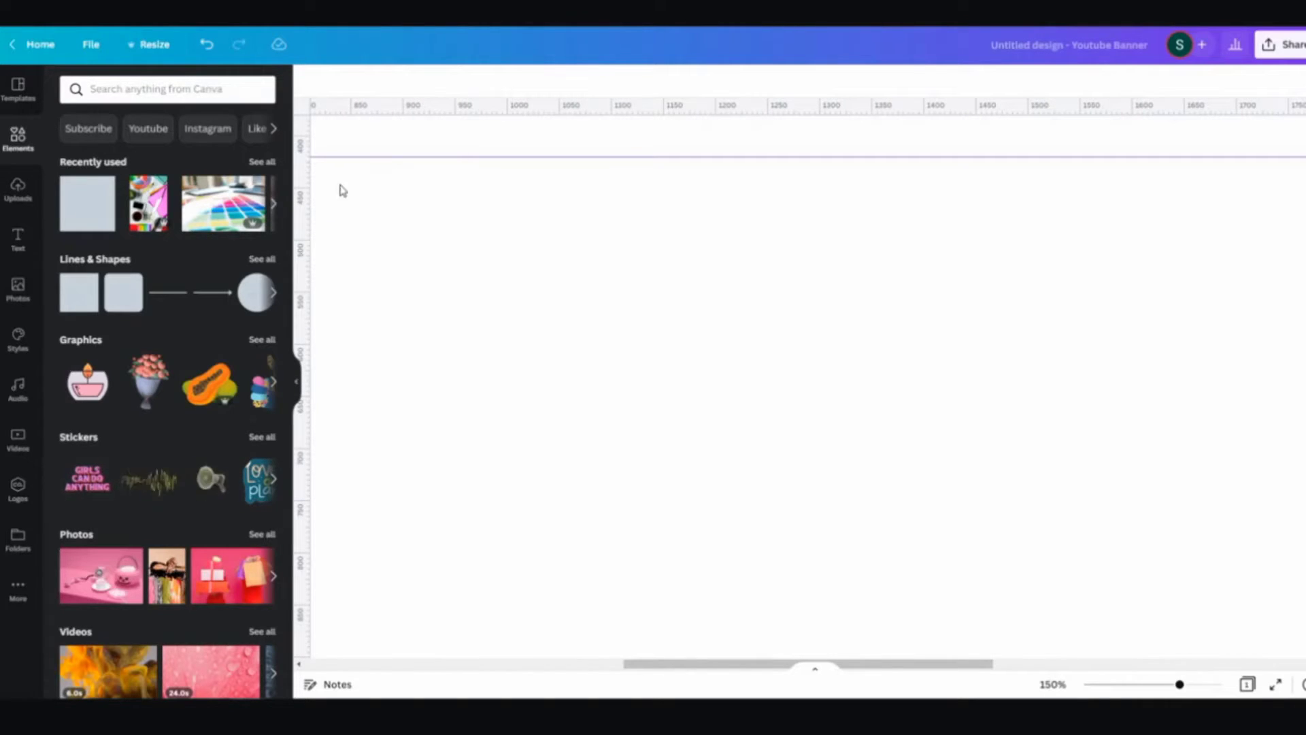
left_click_drag(350, 157, 350, 159)
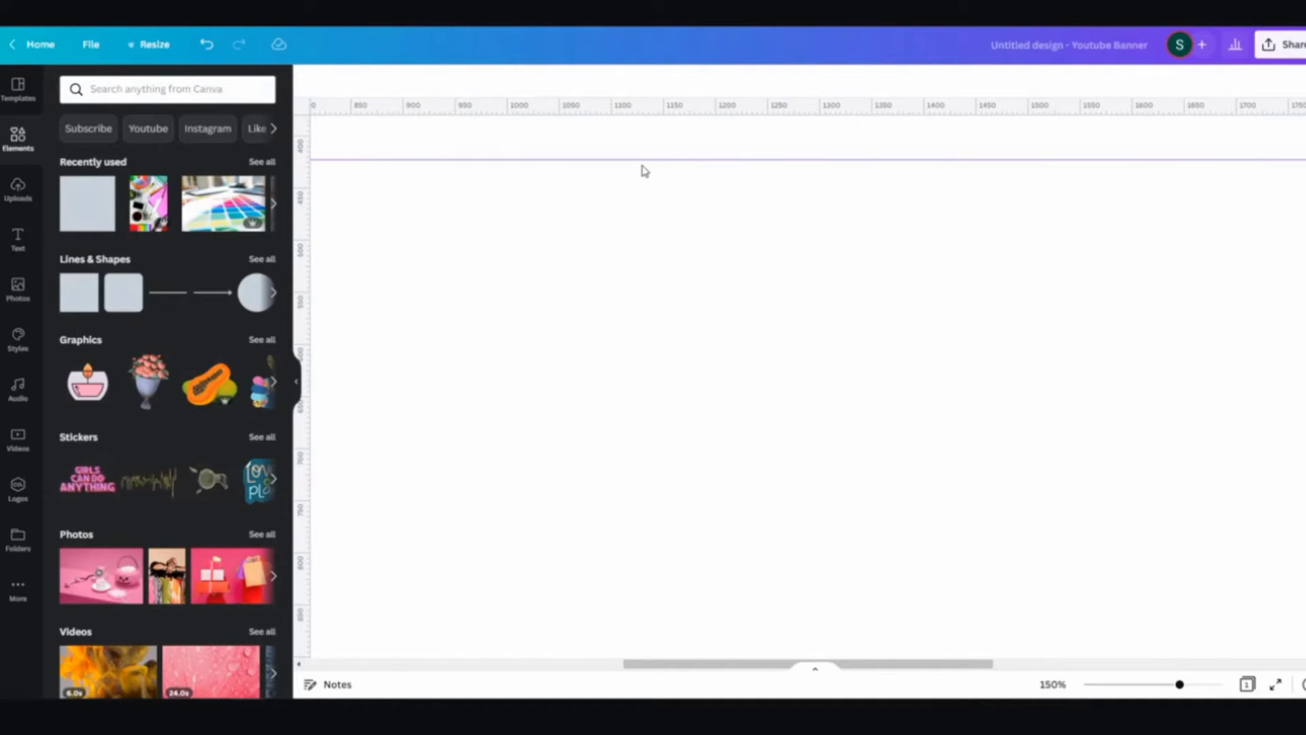
scroll(645, 171, "down", 6)
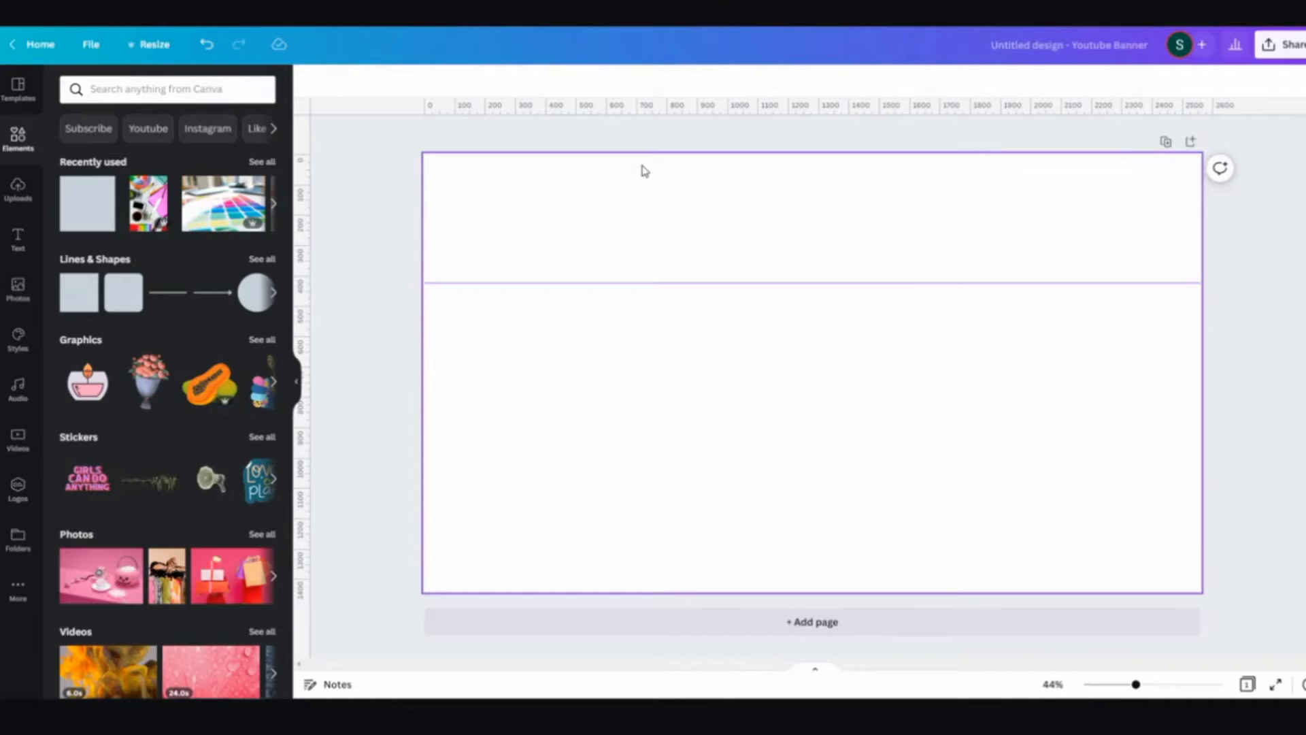
Step: Add a square shape, widen it to about 1,450 px, and fit its height between the page's upper edge and the guide
left_click(76, 307)
left_click_drag(784, 380, 660, 356)
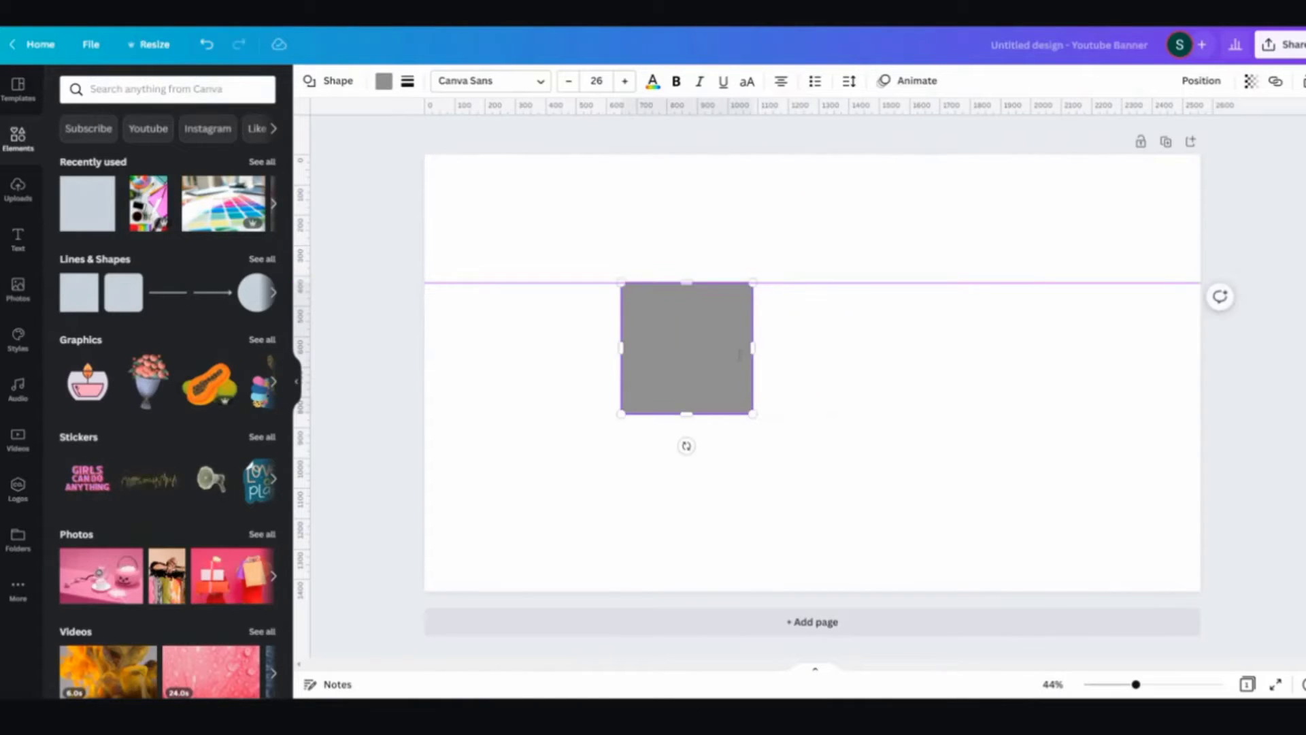
left_click_drag(753, 347, 1060, 348)
left_click_drag(809, 376, 800, 246)
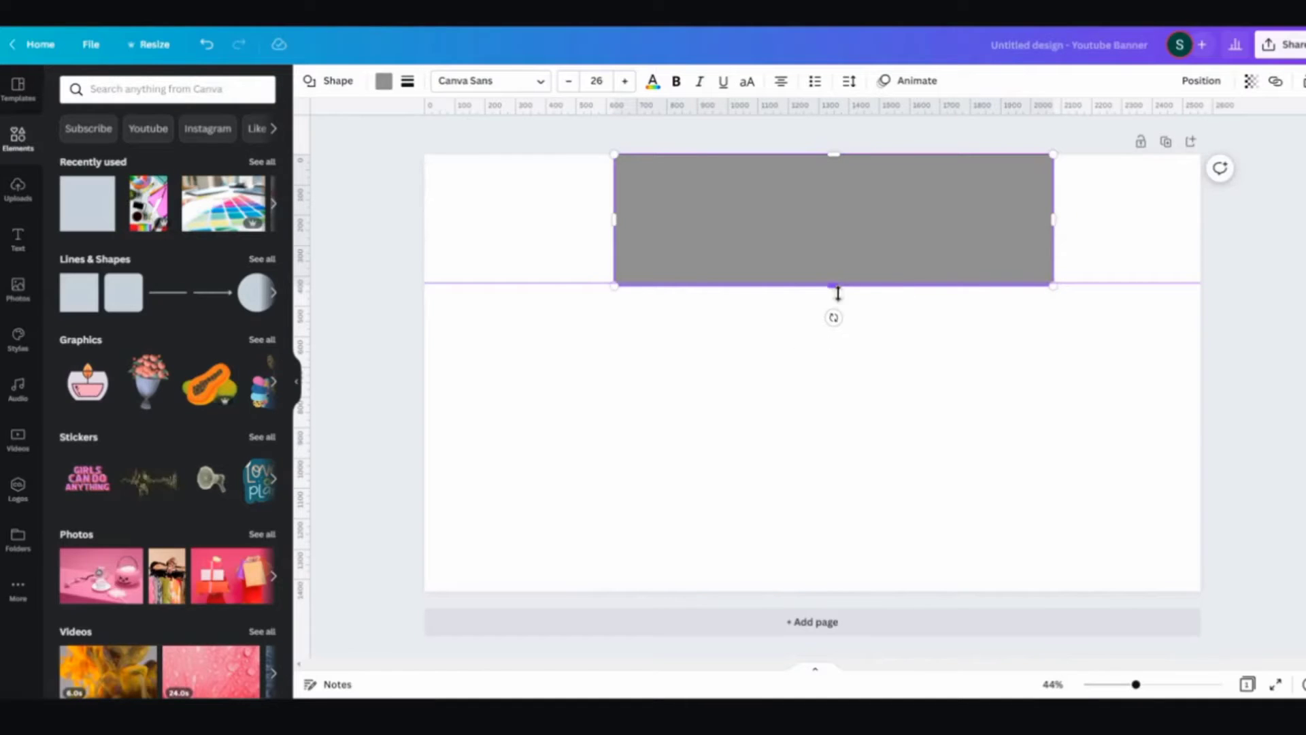
left_click_drag(836, 290, 829, 285)
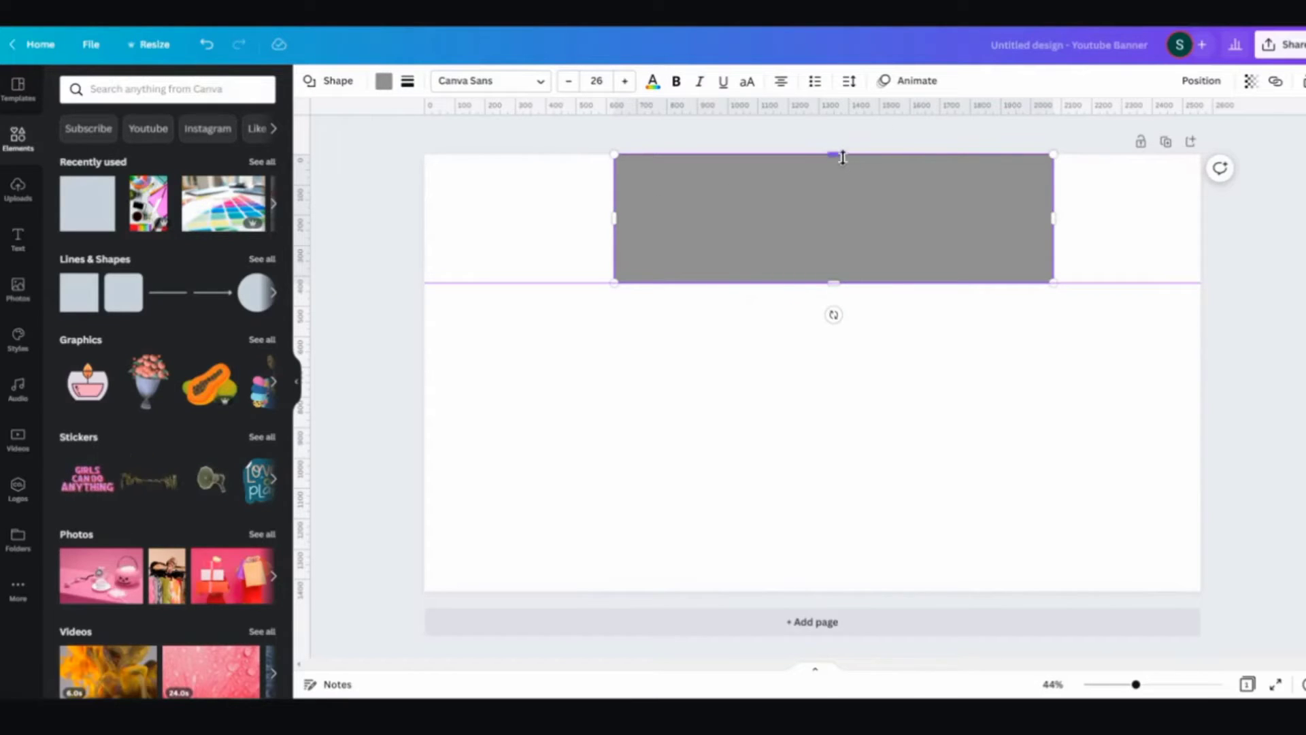
Step: Align the grey rectangle to the centre and middle of the page
left_click(1200, 80)
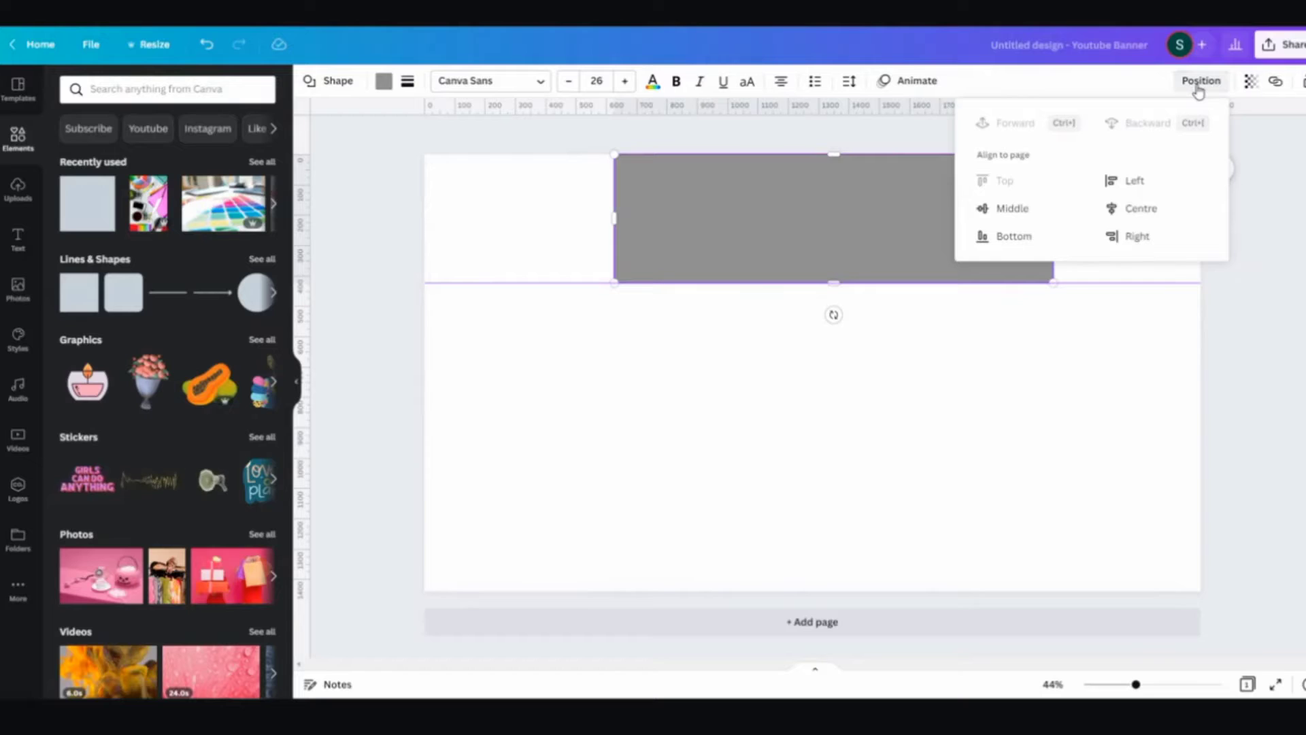
left_click(1139, 215)
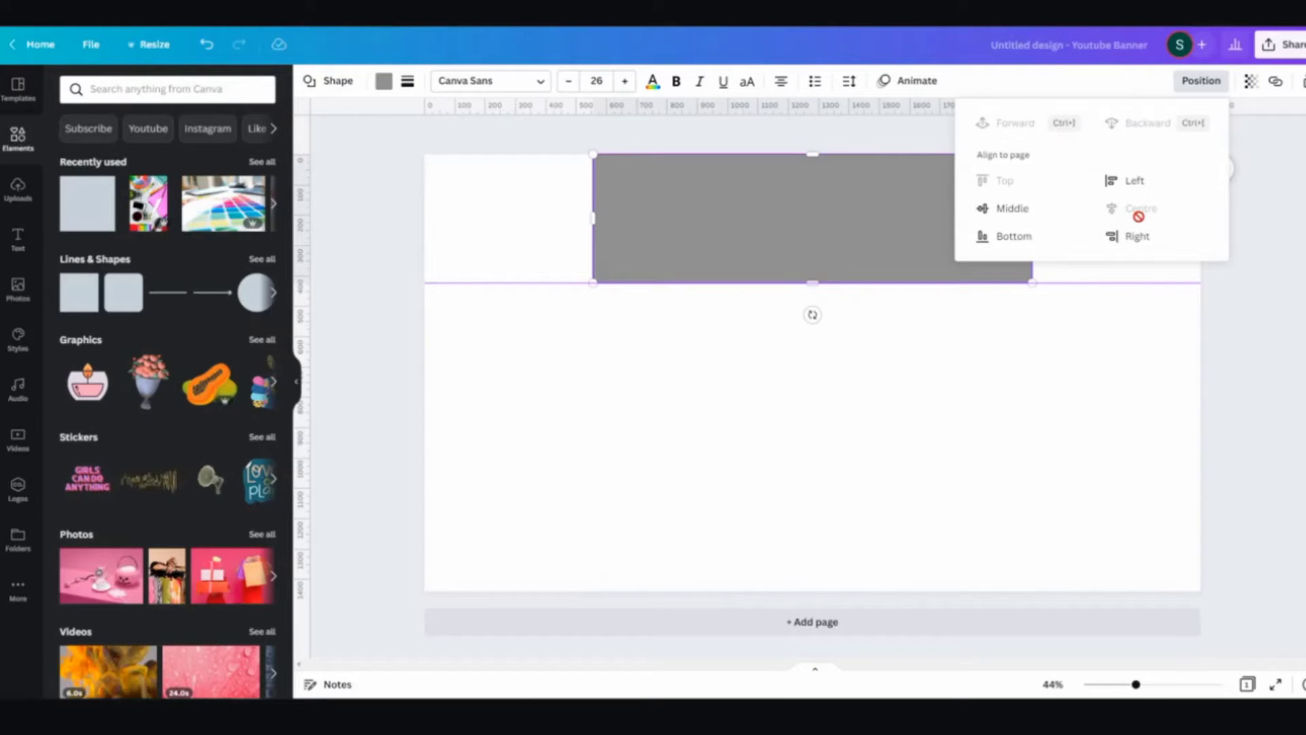
left_click(1022, 215)
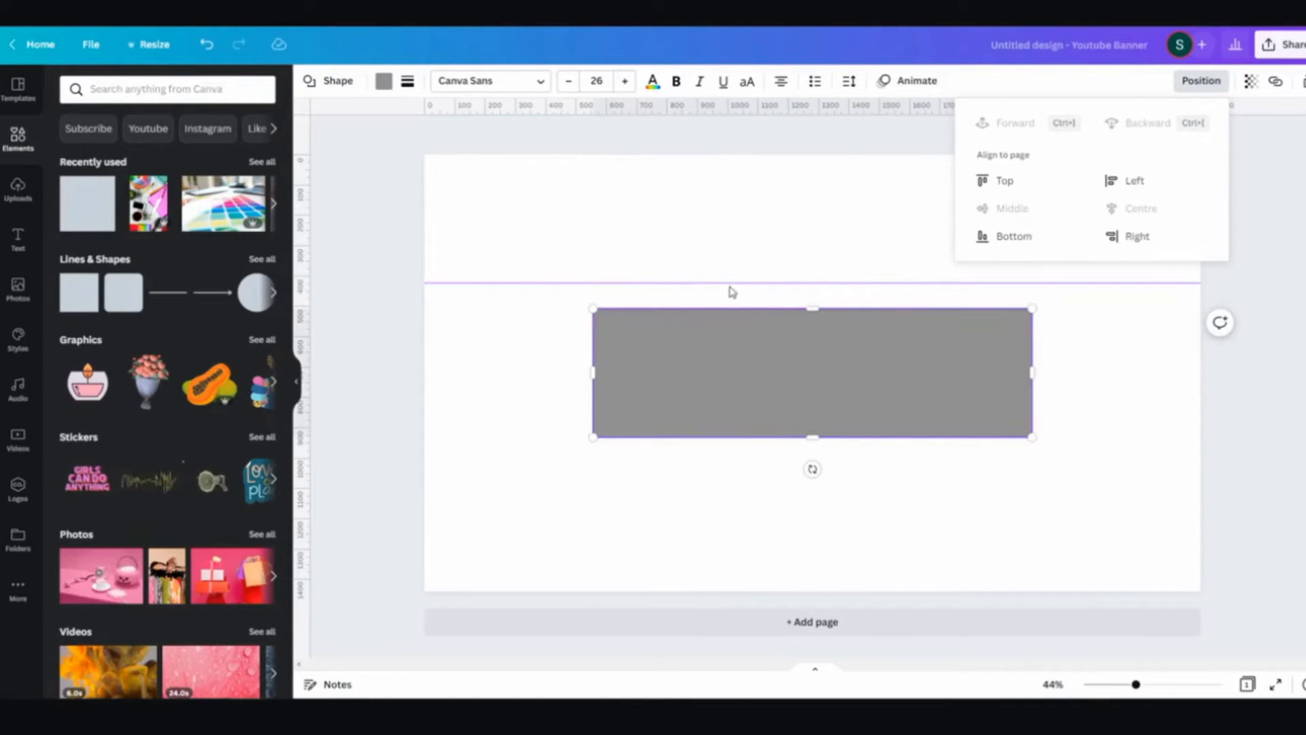
Step: Move the horizontal guide to the grey rectangle's upper edge and add a second one along its lower edge
left_click_drag(729, 283, 727, 310)
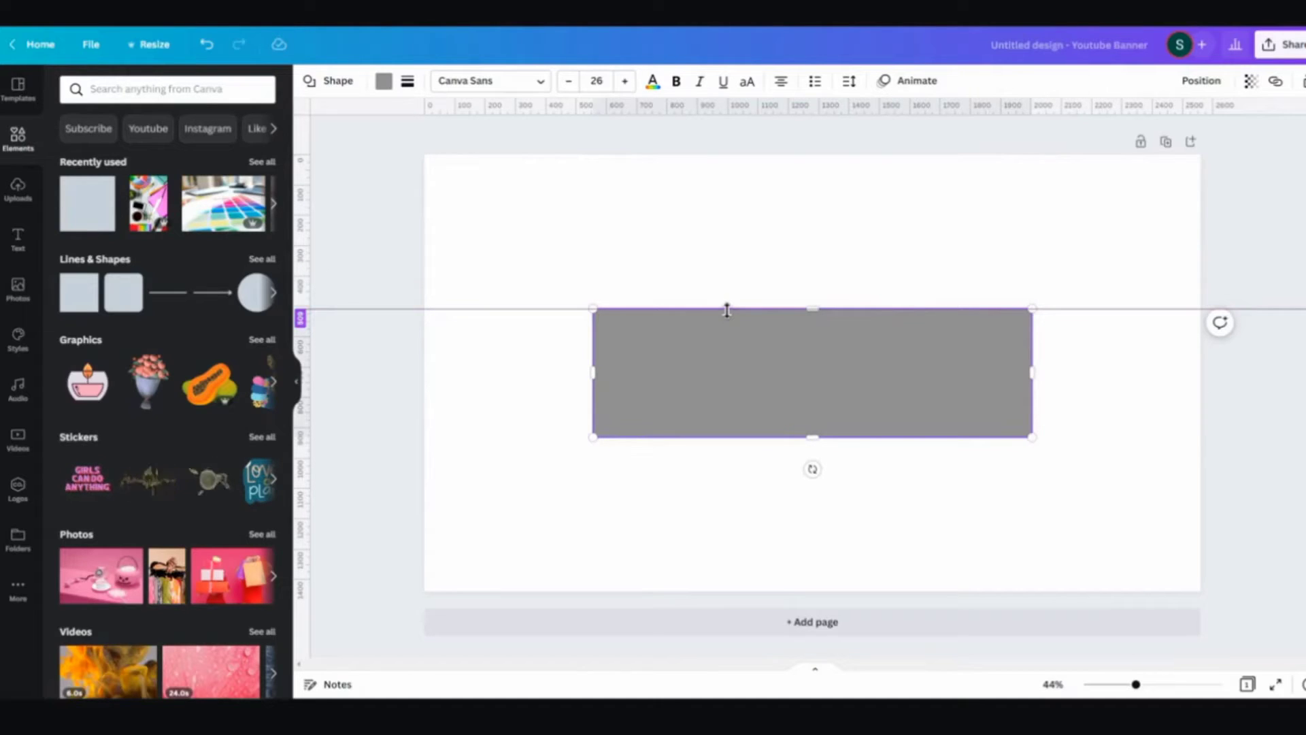
left_click_drag(727, 310, 726, 310)
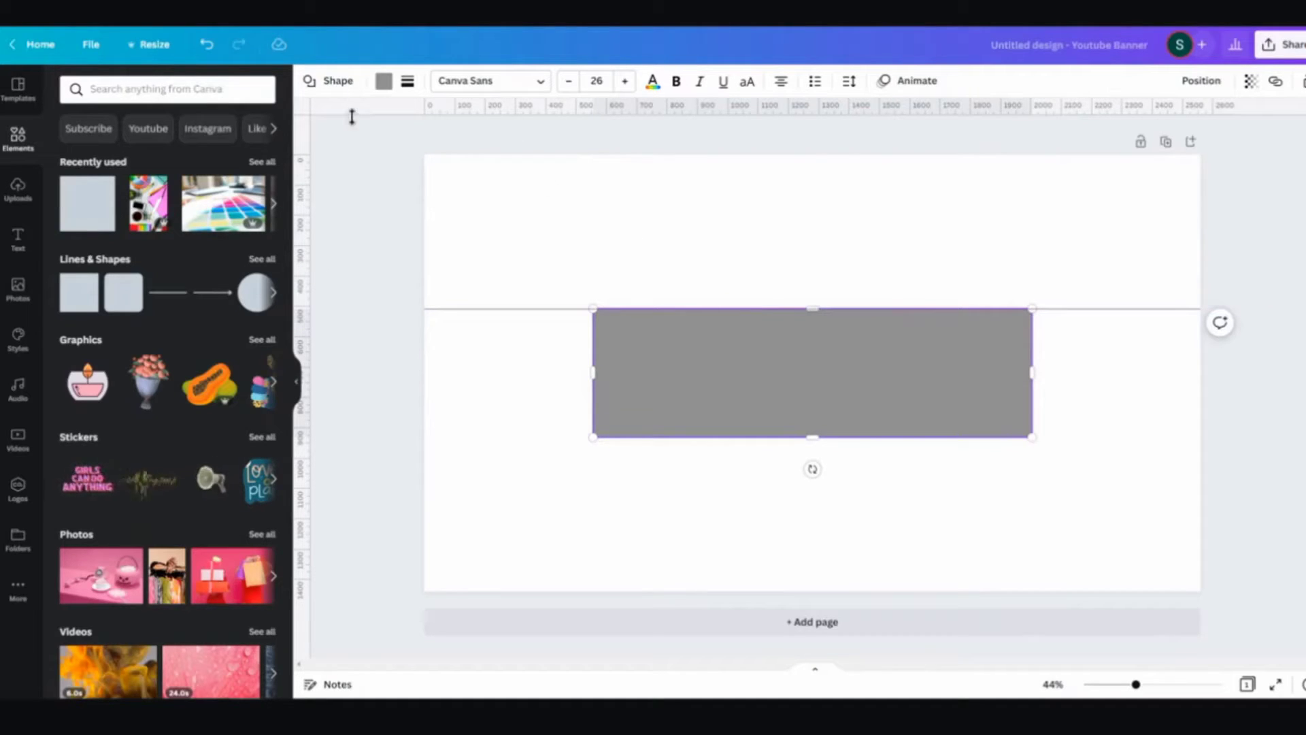
mouse_move(351, 117)
left_mouse_down()
mouse_move(347, 277)
mouse_move(368, 437)
left_mouse_up()
Step: Stretch the grey rectangle across the full page width and place a vertical guide at about 1,550 px
left_click_drag(1033, 373, 1201, 374)
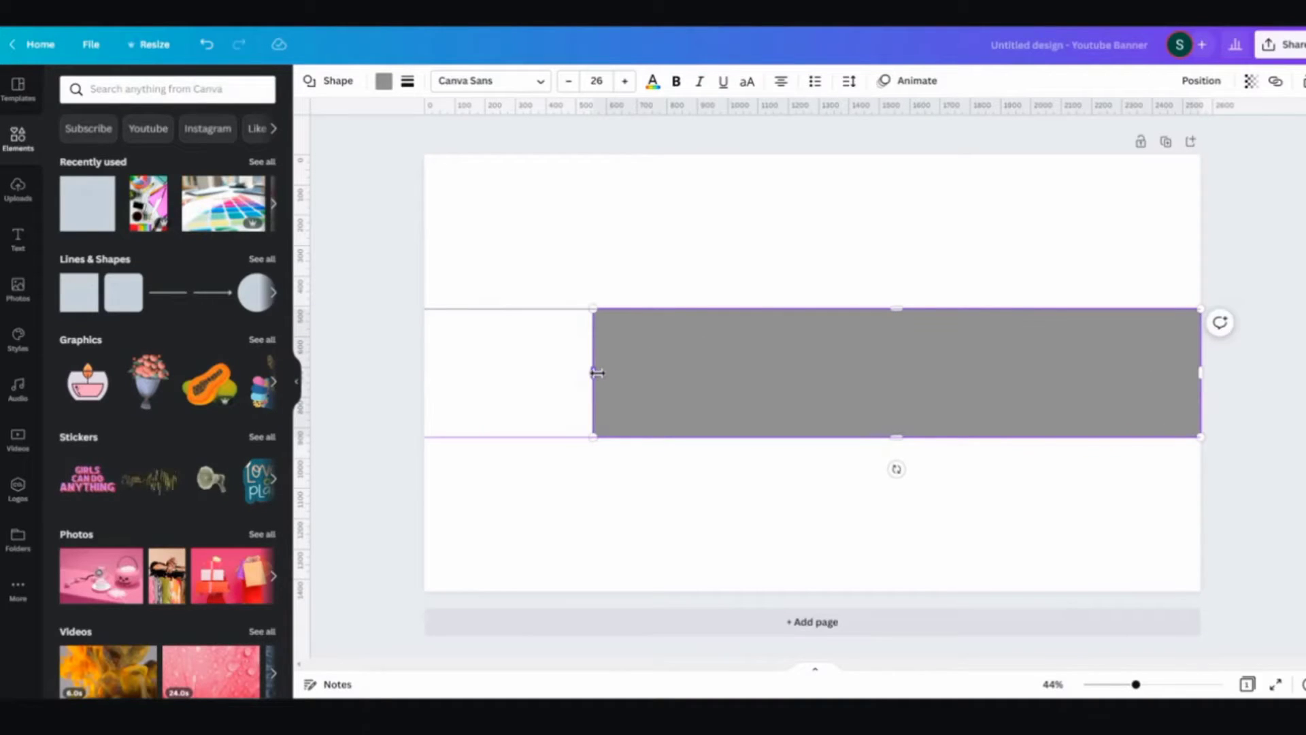
left_click_drag(594, 373, 429, 370)
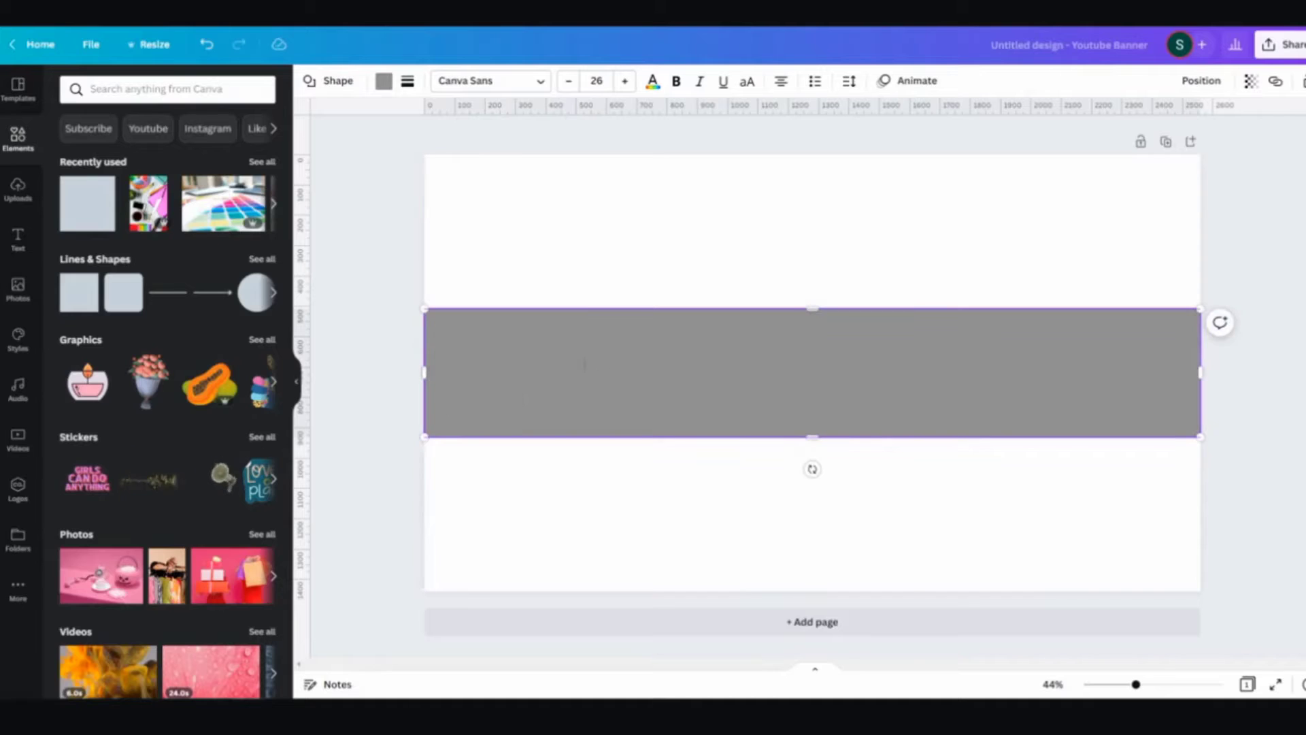
left_click(1246, 378)
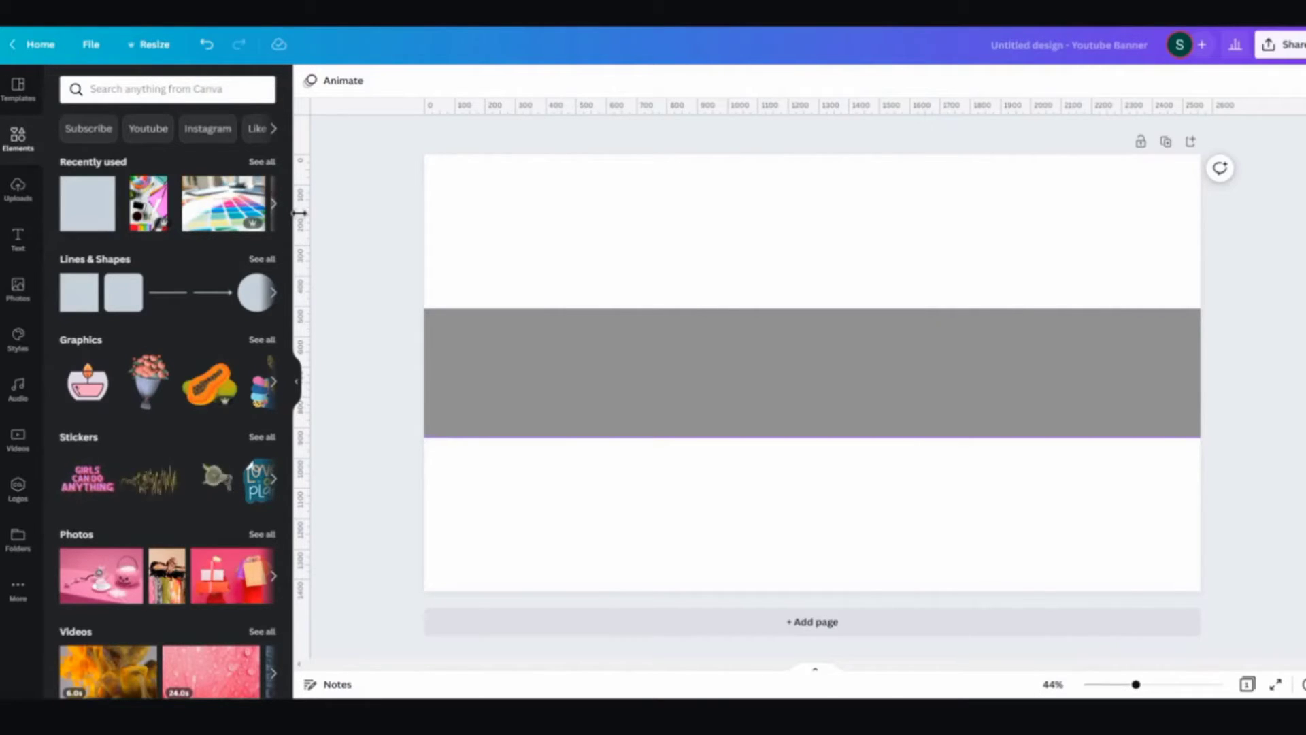
left_click_drag(309, 218, 895, 279)
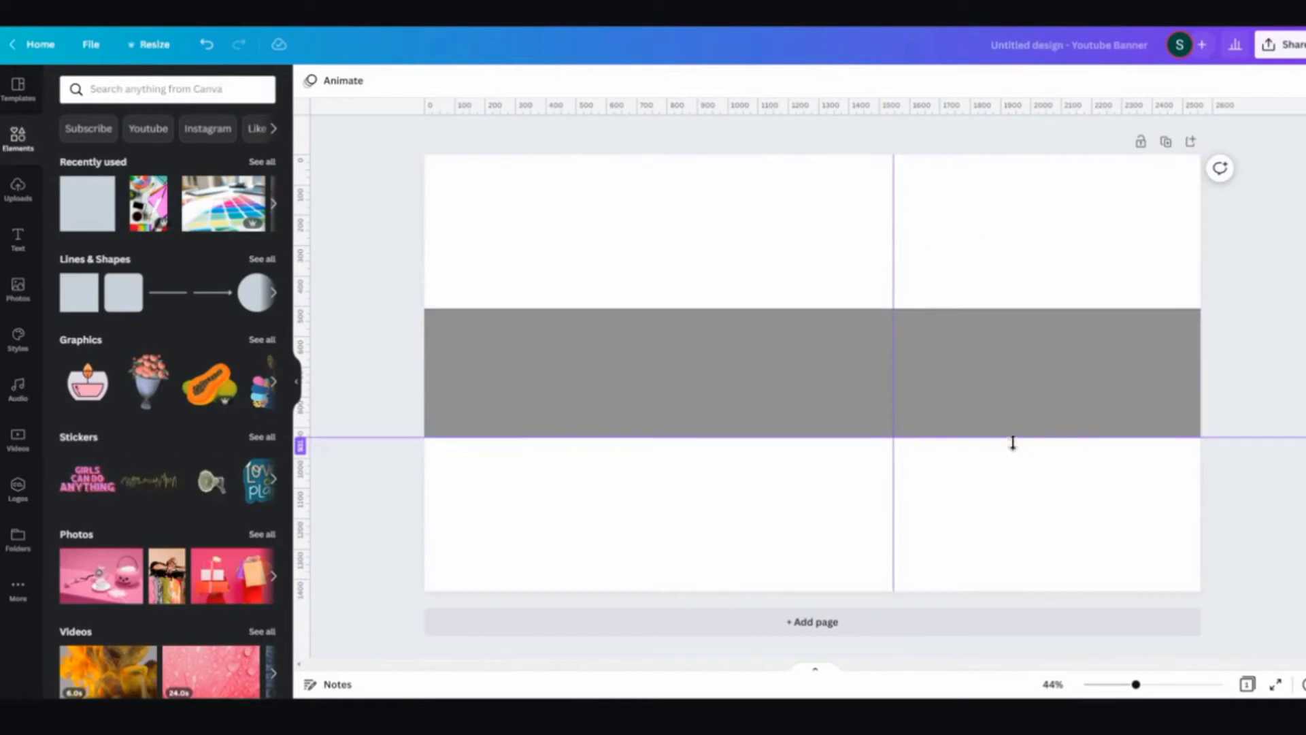
Step: Duplicate the grey full-width bar and colour the copy light purple from the default colours
left_click(1070, 369)
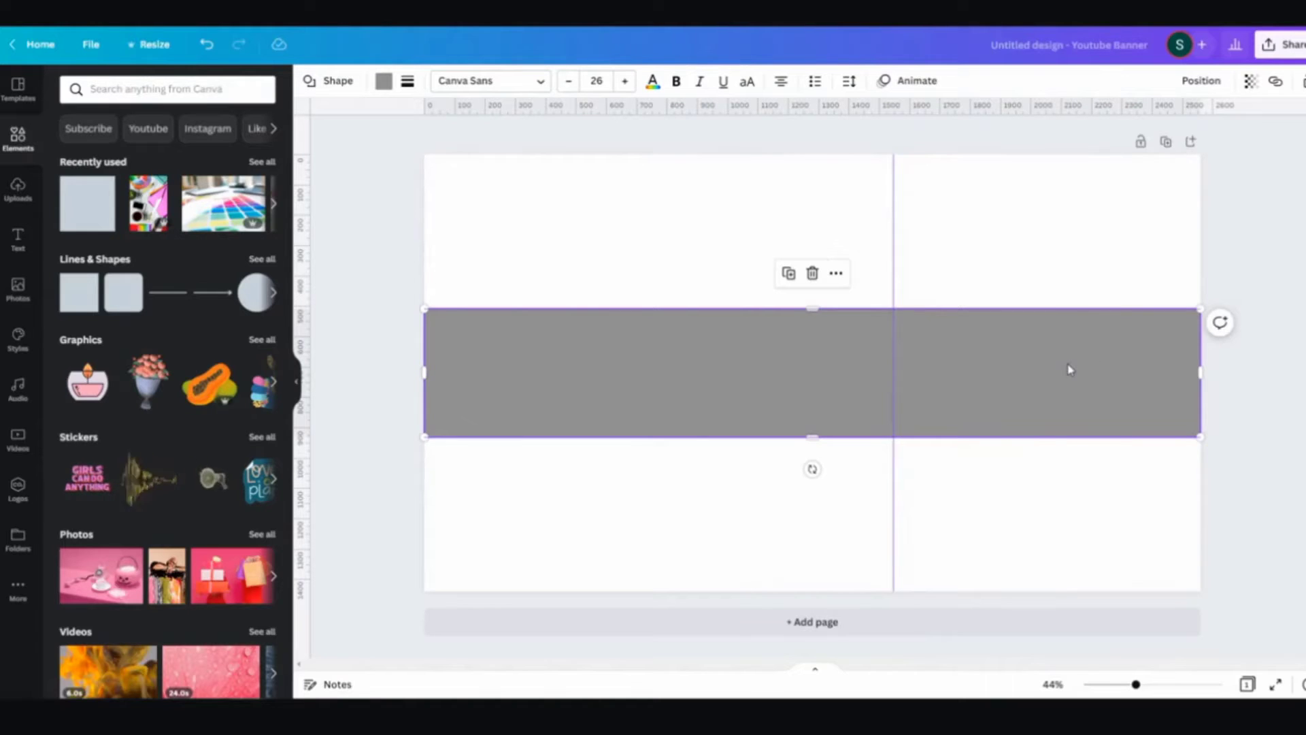
right_click(1070, 369)
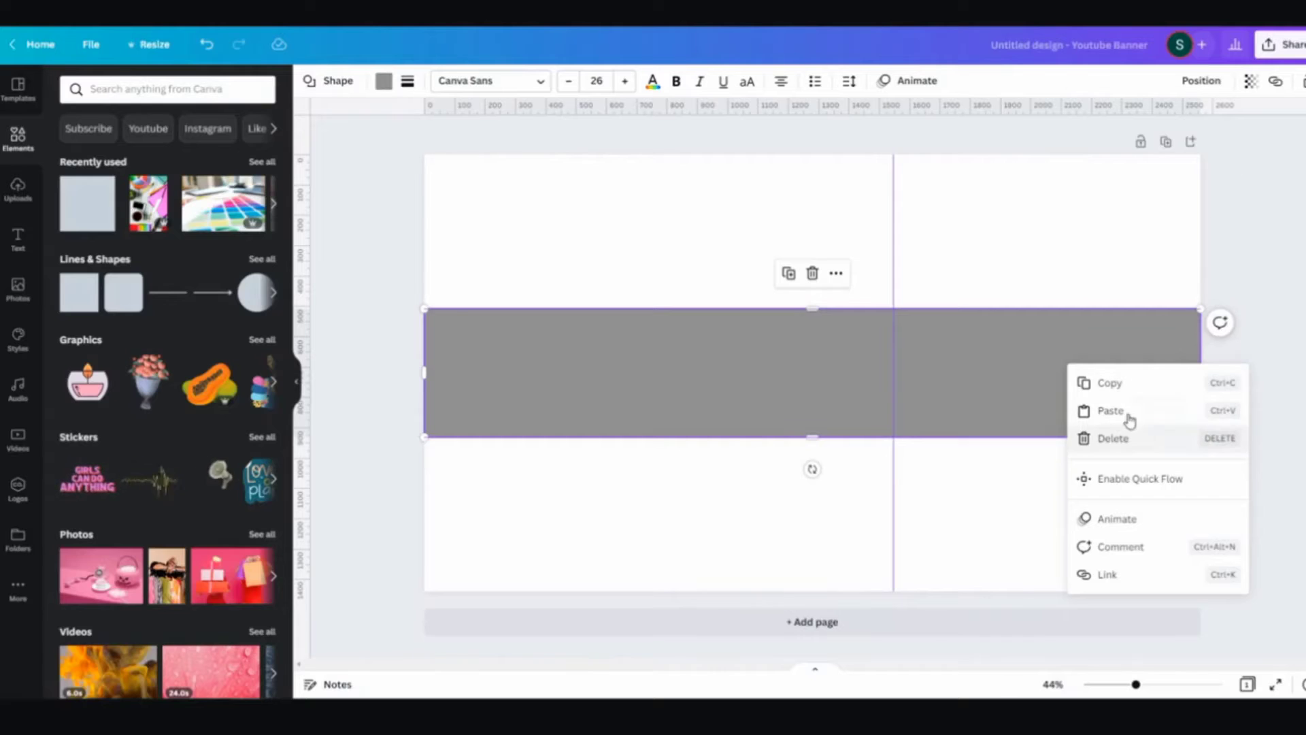
left_click(1118, 391)
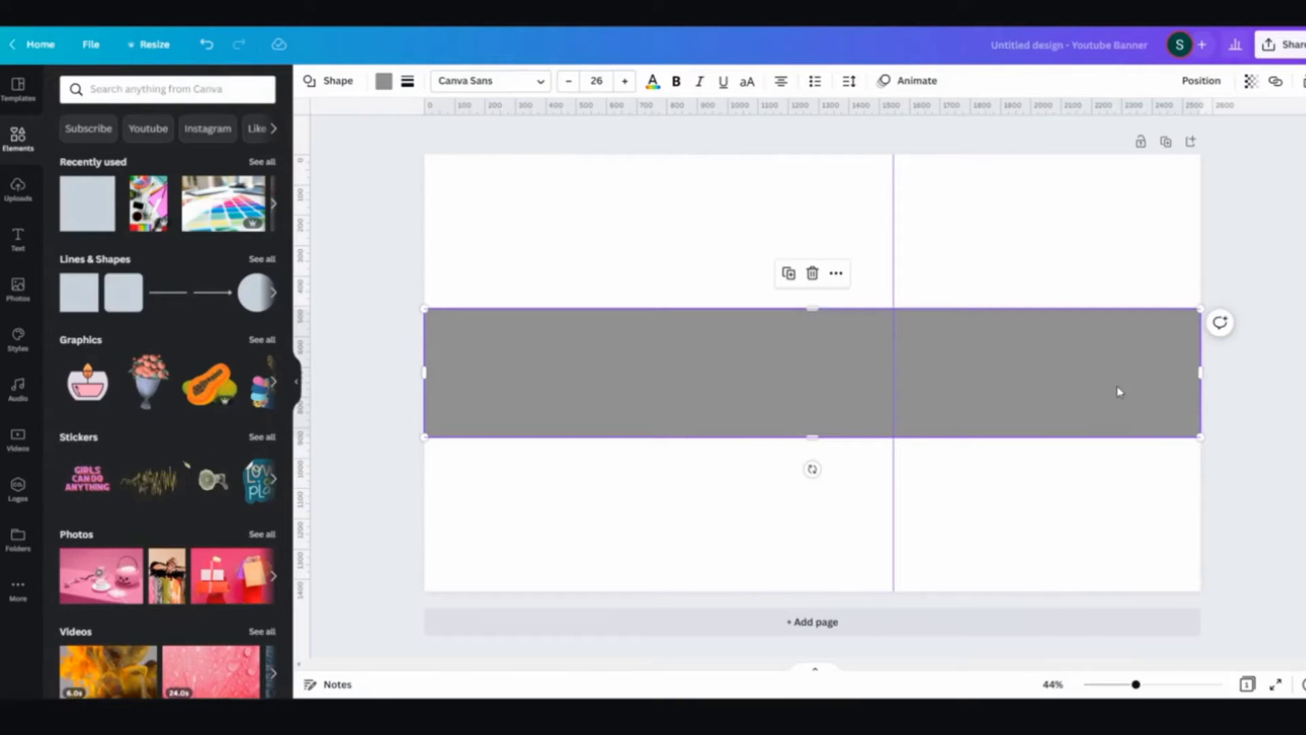
right_click(1054, 338)
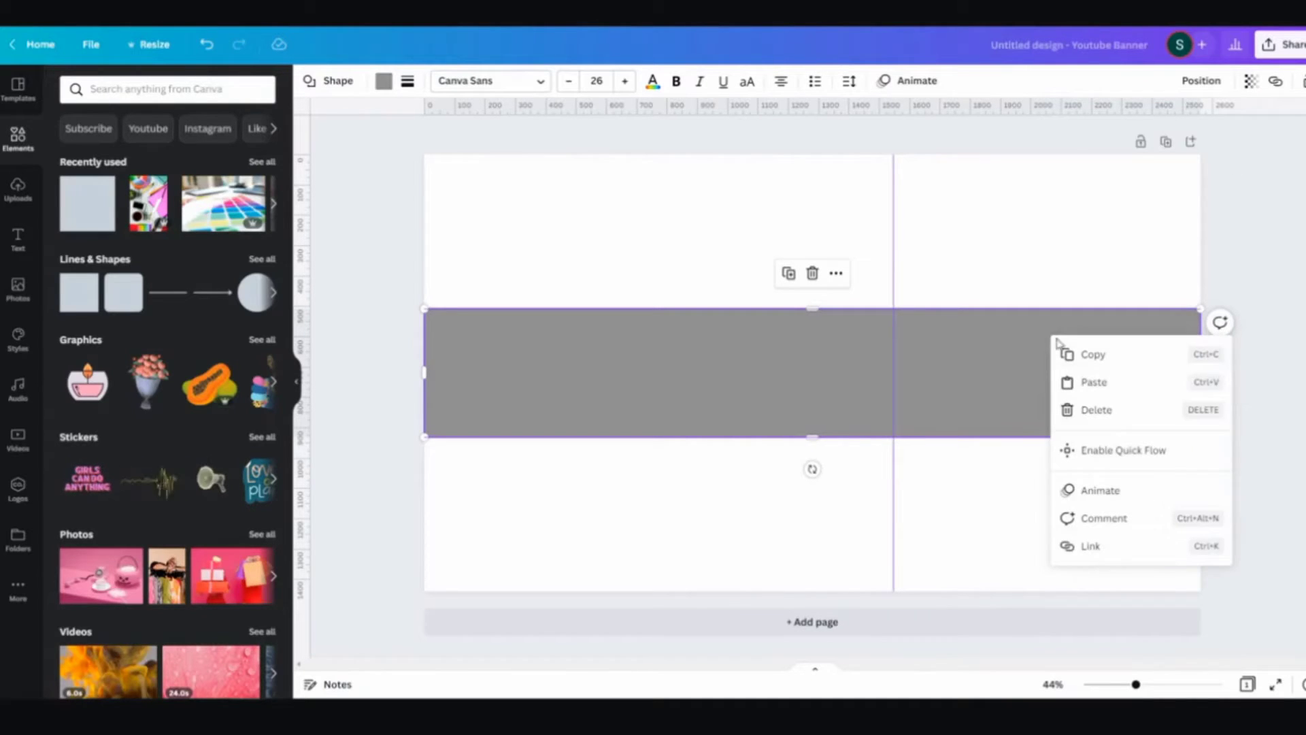
left_click(1114, 397)
left_click(384, 81)
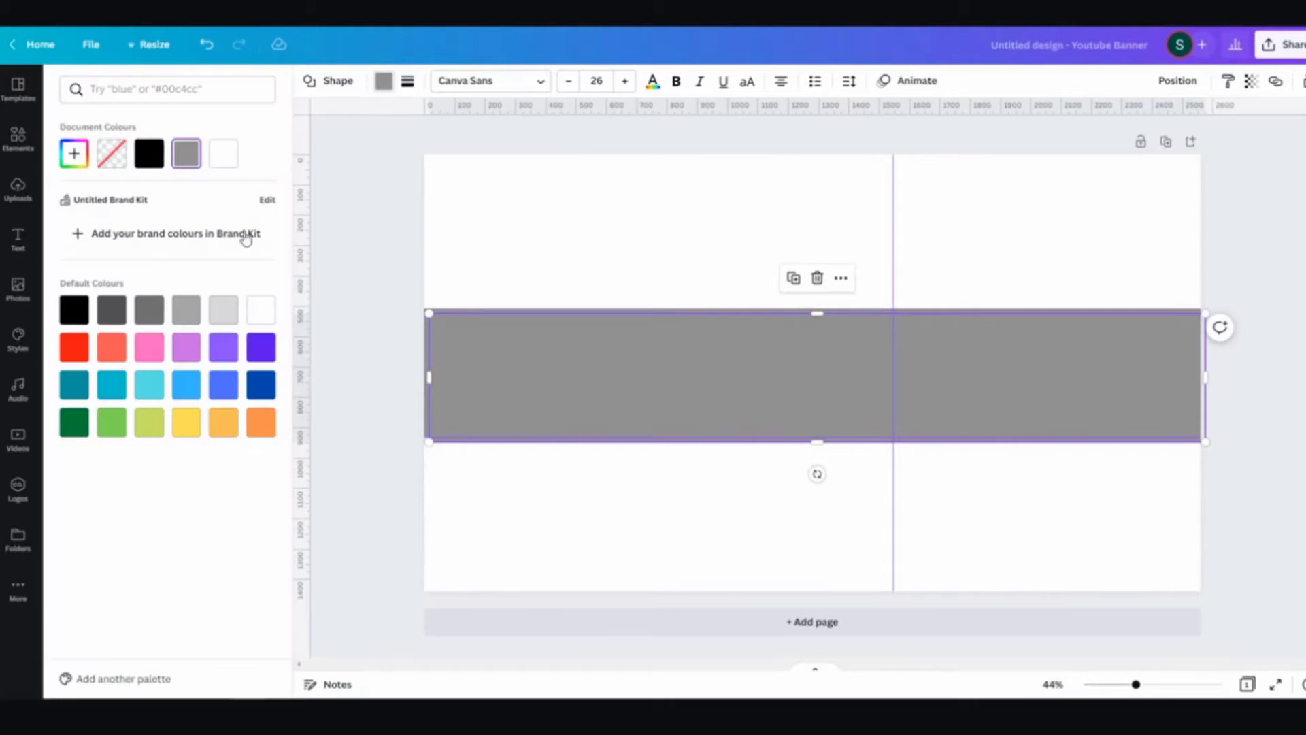
left_click(223, 348)
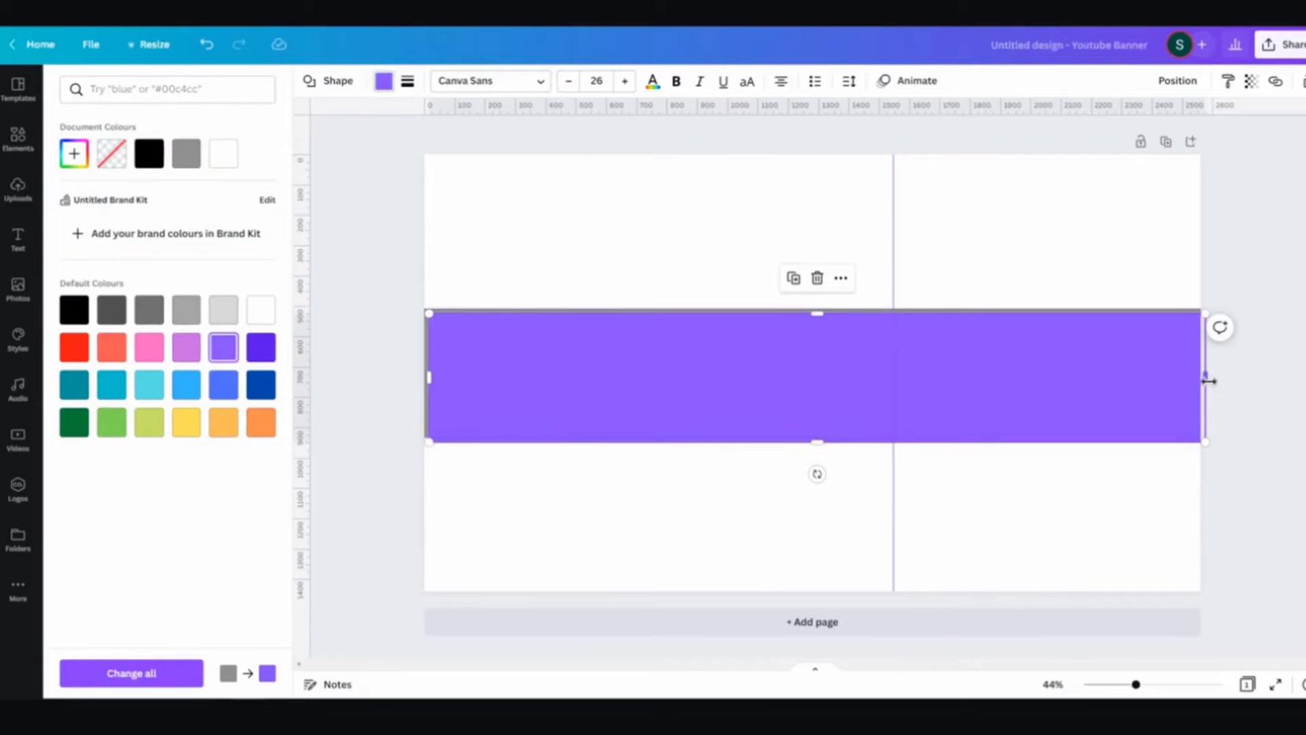
Step: Resize the purple bar to reach from the page's left edge to the vertical guide, aligned vertically with the grey bar
left_click_drag(1207, 381, 896, 371)
left_click_drag(740, 382, 737, 371)
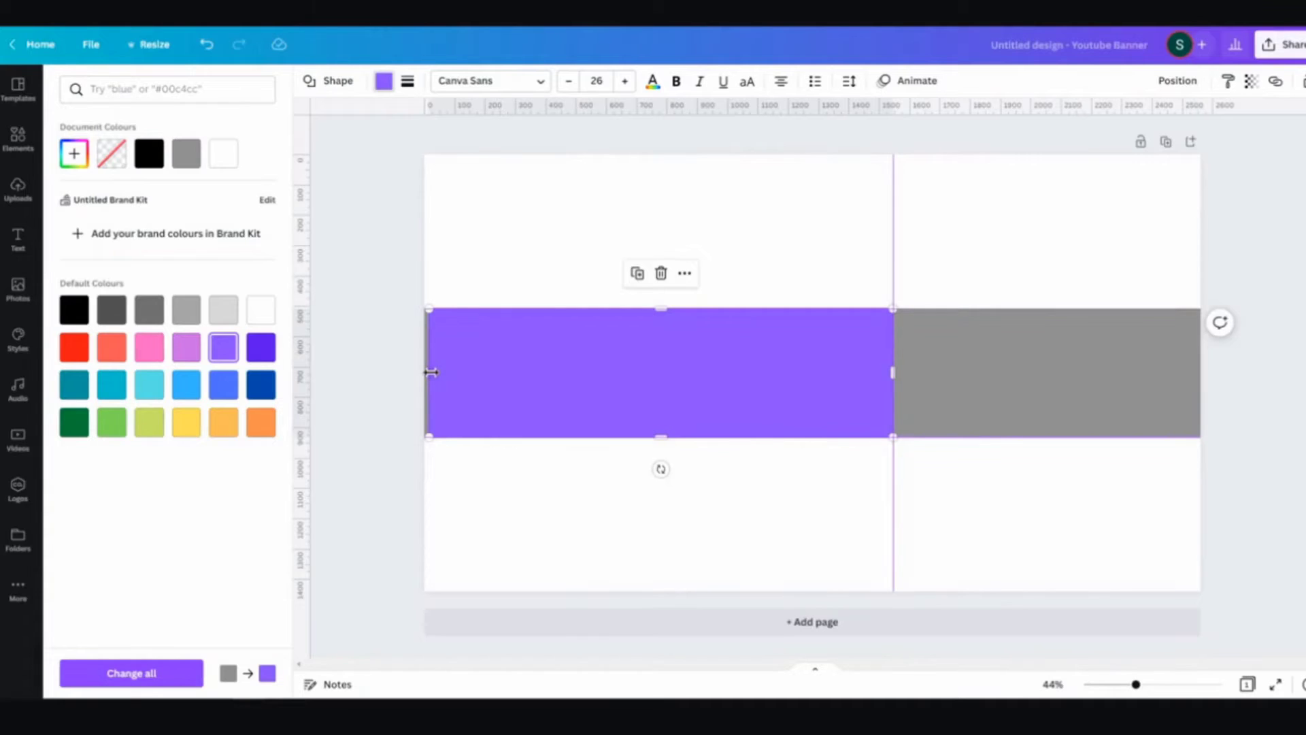
left_click_drag(431, 372, 421, 372)
left_click(1275, 391)
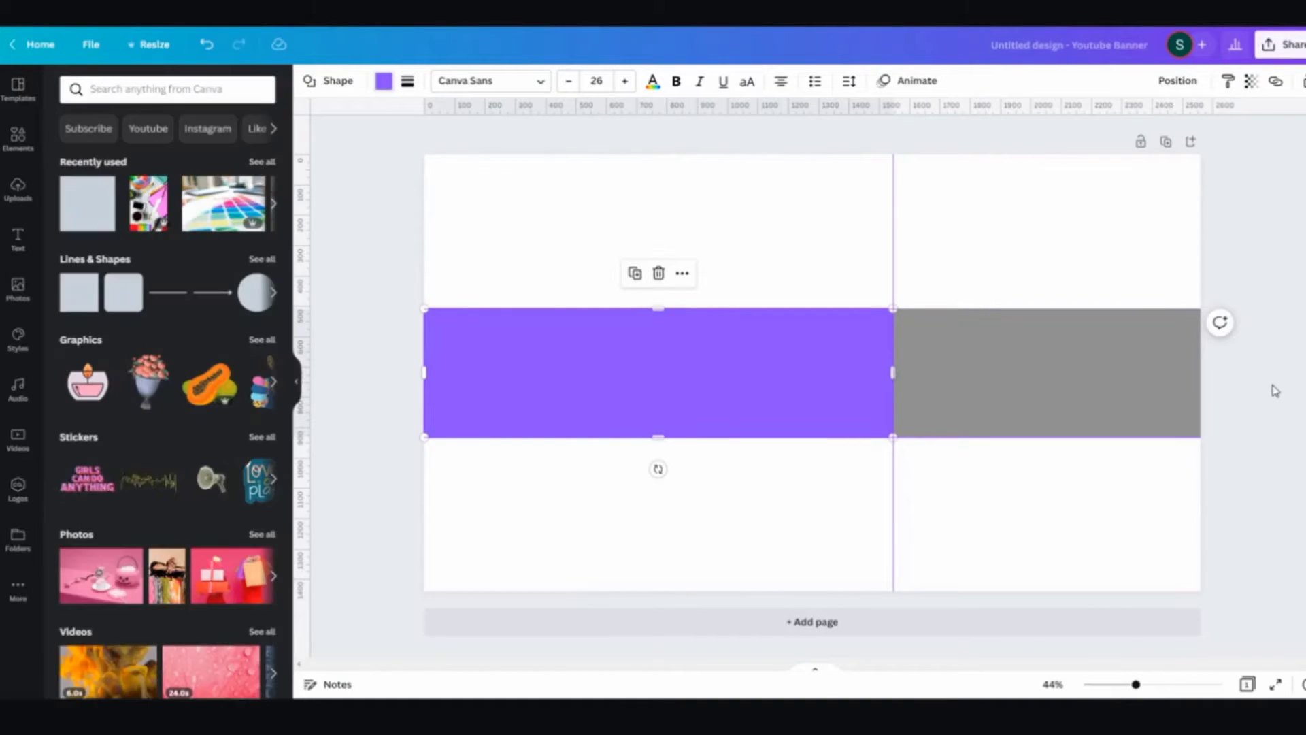
left_click(1259, 381)
left_click(684, 378)
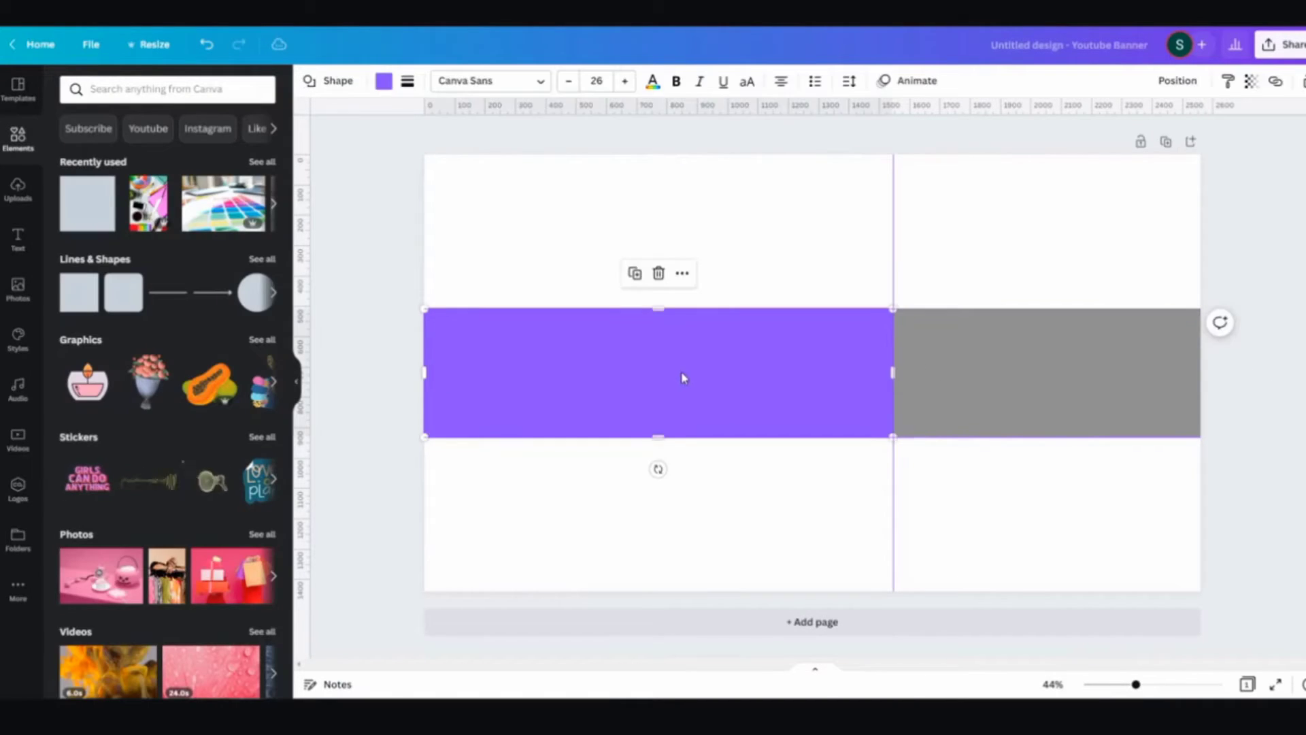
Step: Centre the purple bar horizontally on the page and place vertical guides along both of its side edges
left_click(1163, 88)
left_click(1126, 208)
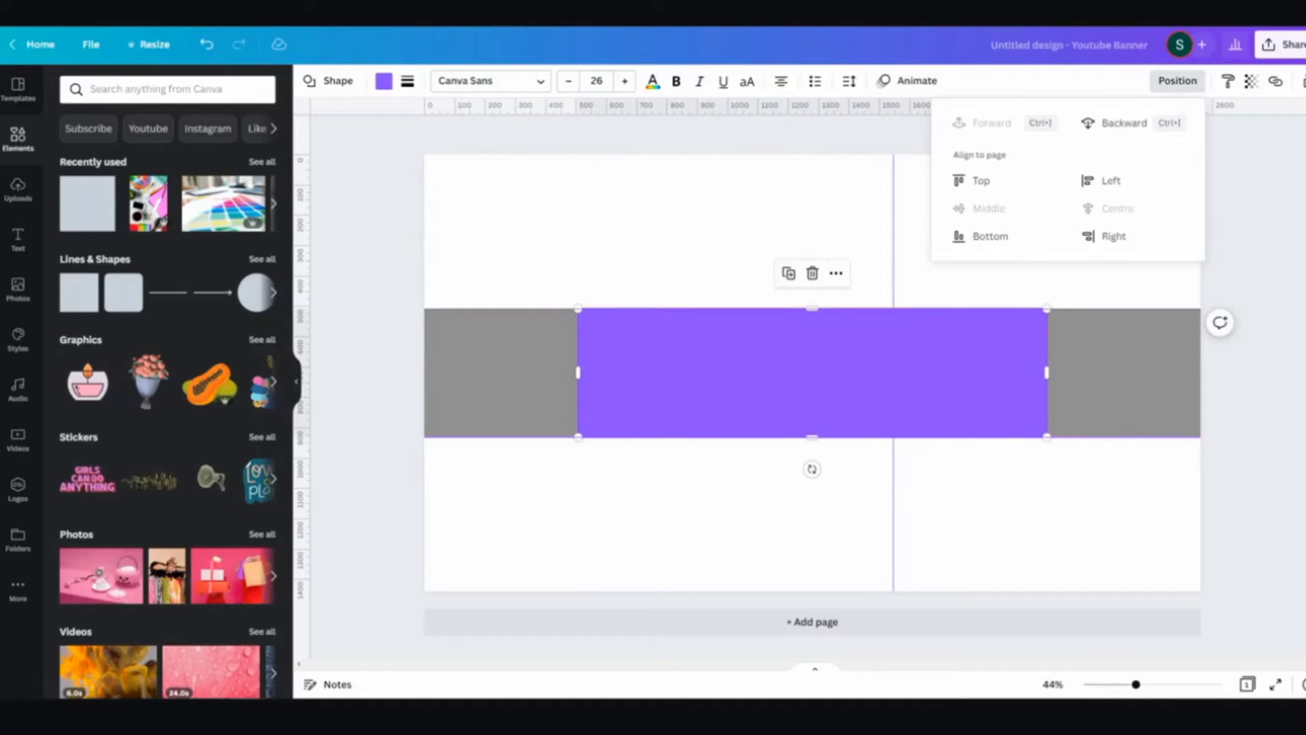
left_click(1291, 397)
left_click_drag(891, 218, 1052, 252)
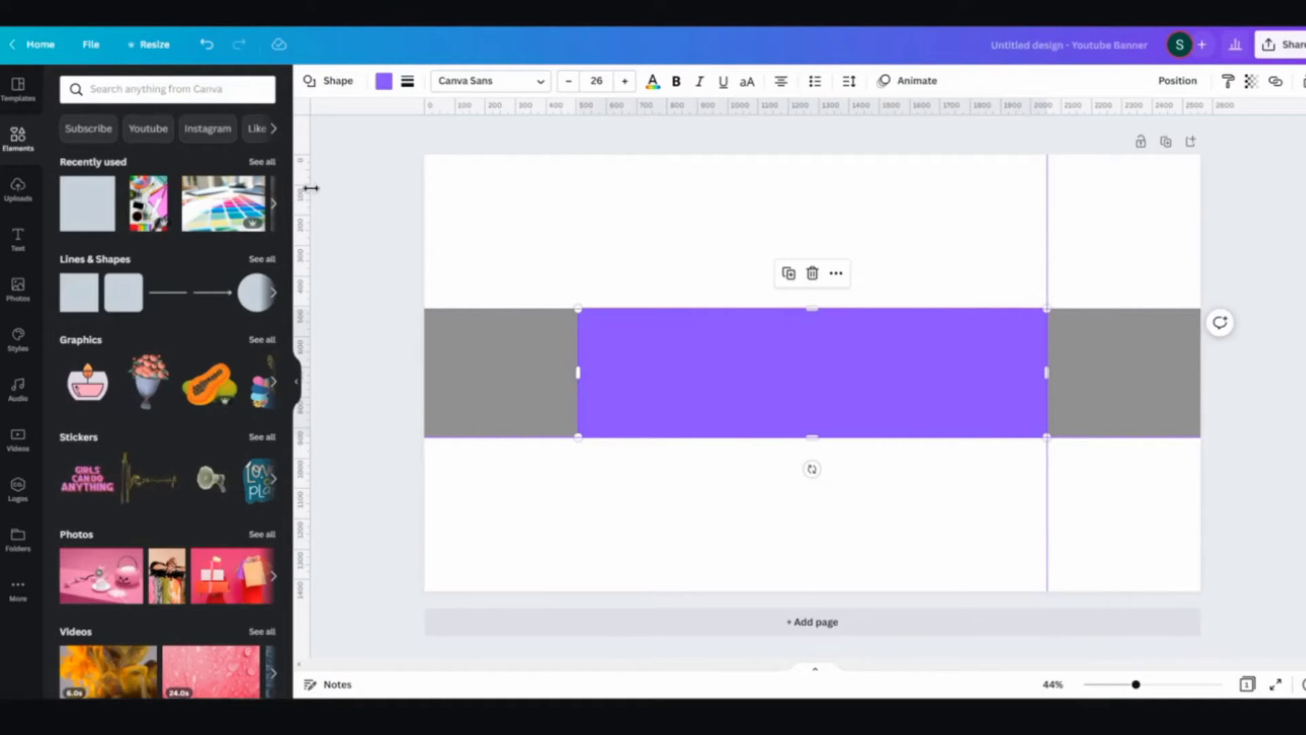
left_click_drag(310, 188, 583, 239)
left_click(1247, 492)
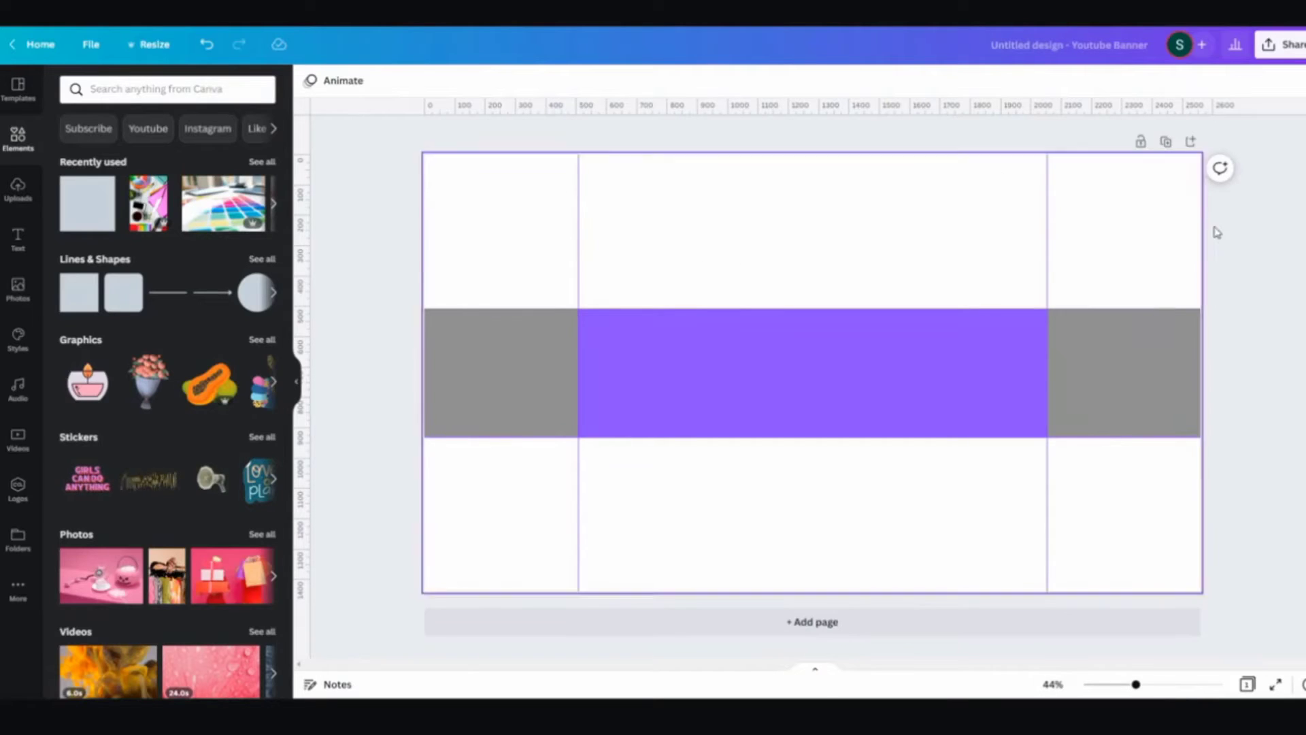
Step: Delete the purple and grey bars and apply the recently used green gardening channel template to the page
left_click(740, 387)
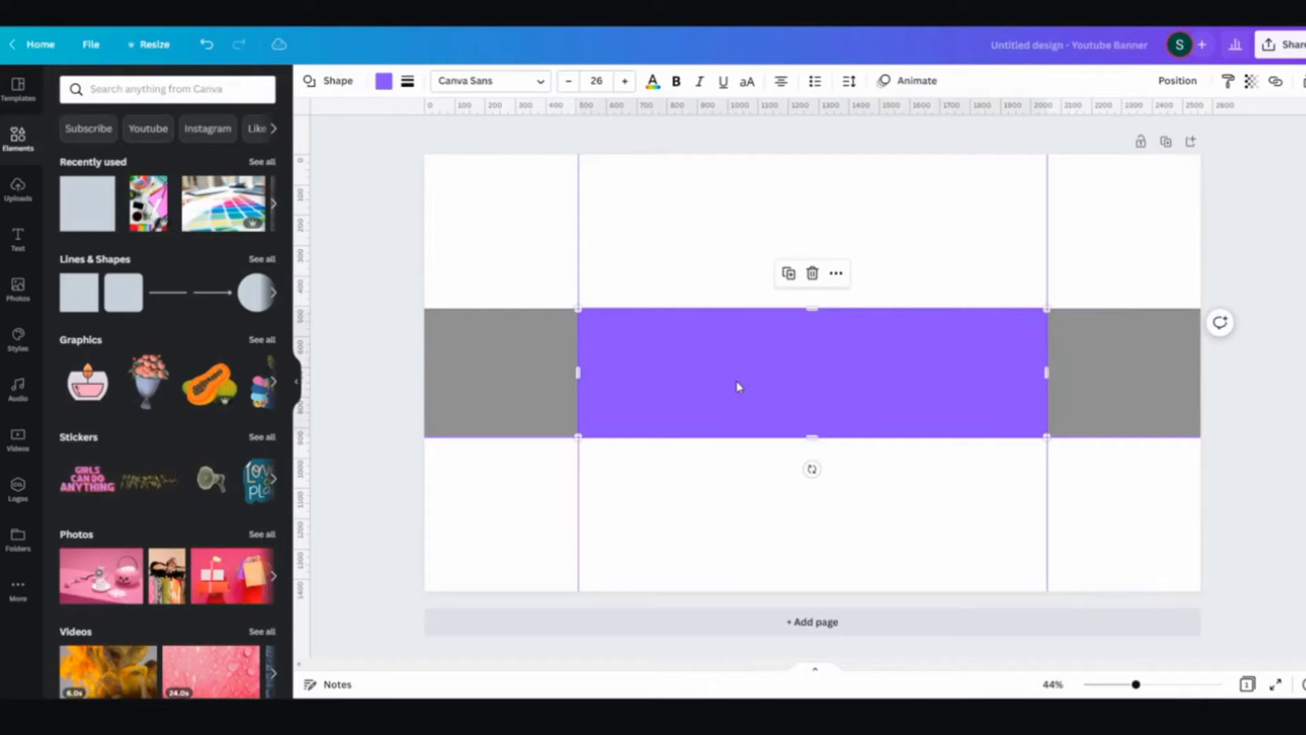
key("Delete")
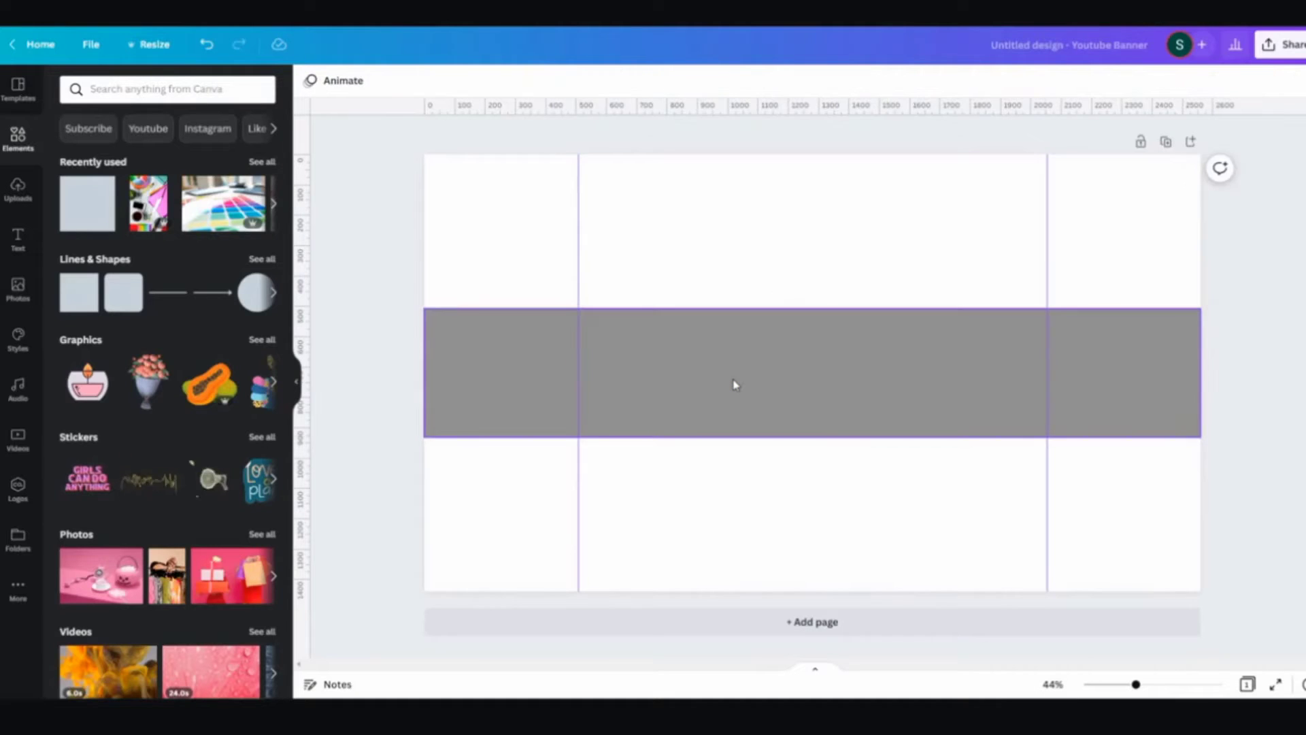
left_click(738, 381)
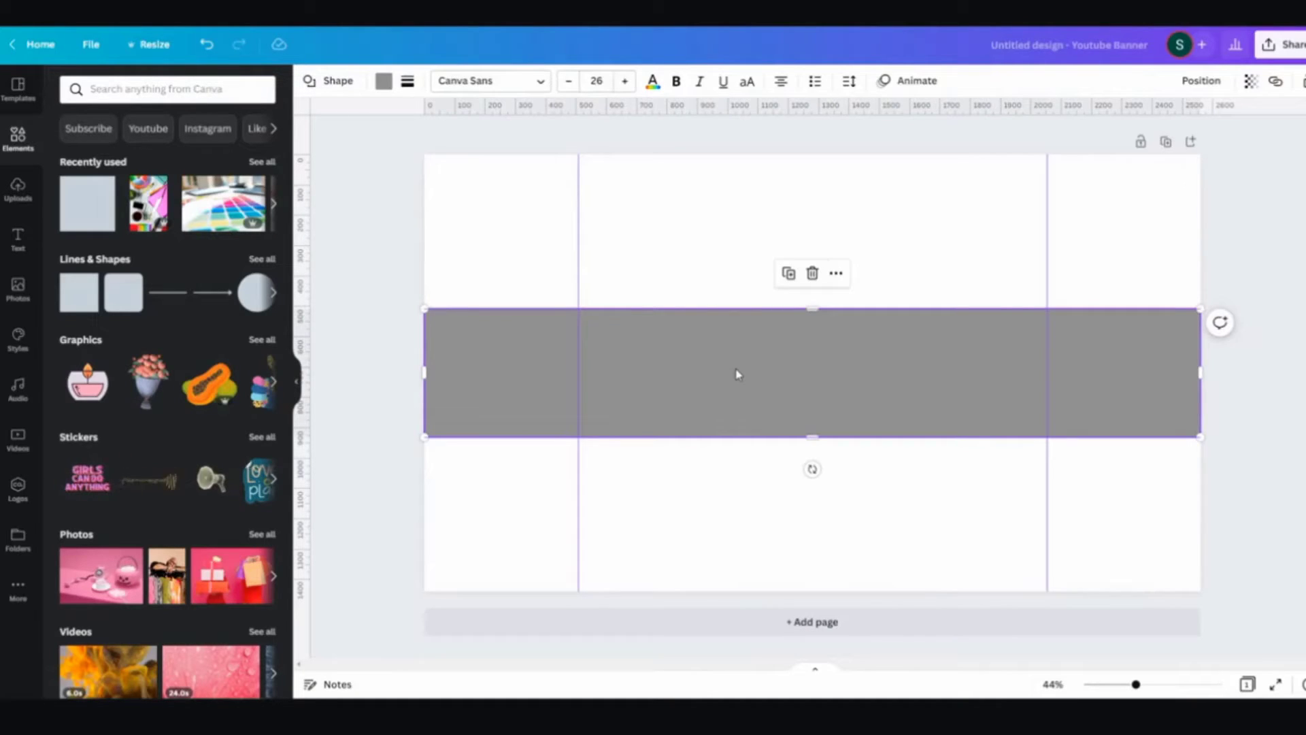
key("Delete")
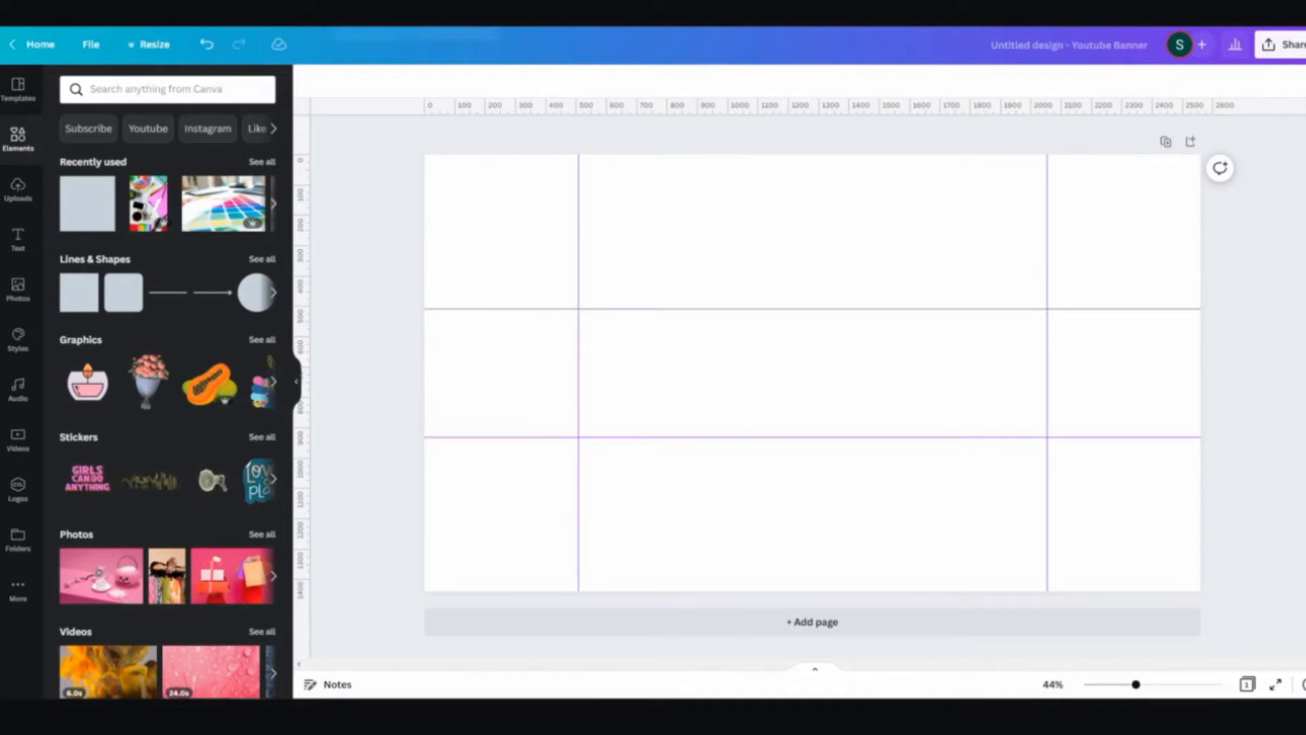
left_click(14, 95)
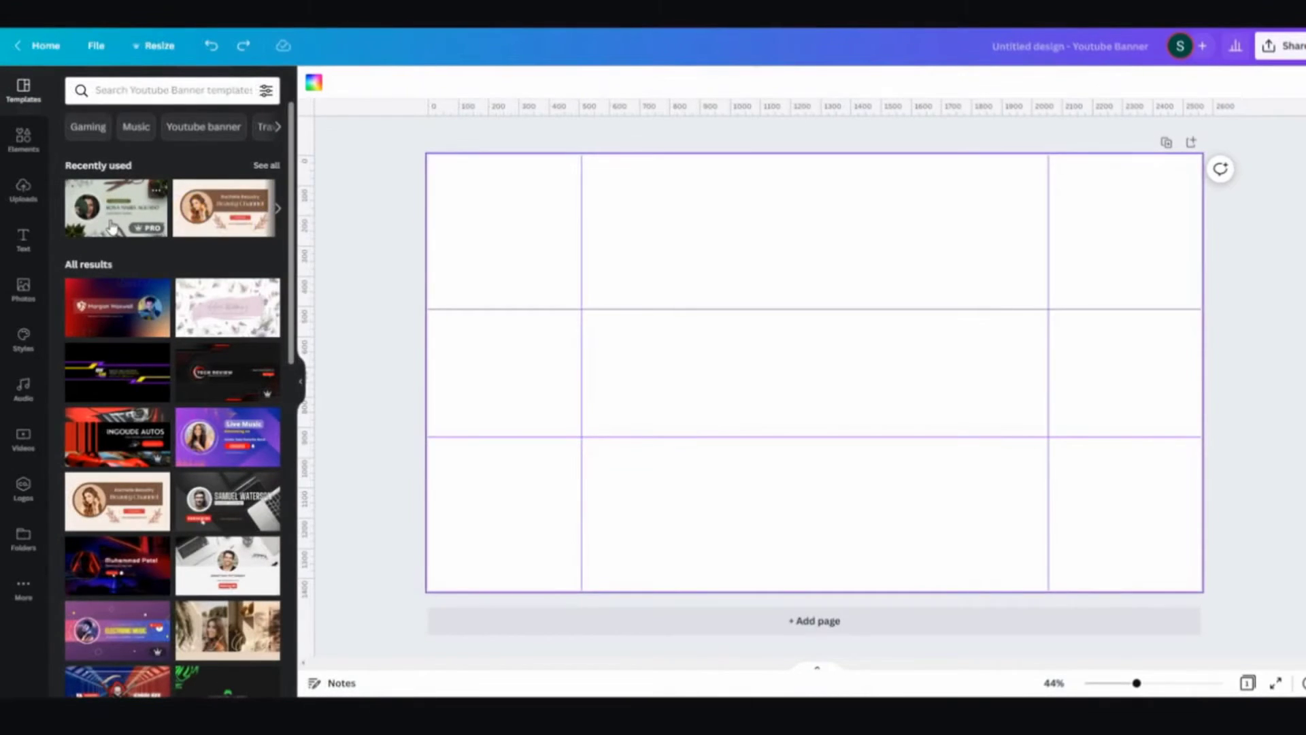
left_click(113, 227)
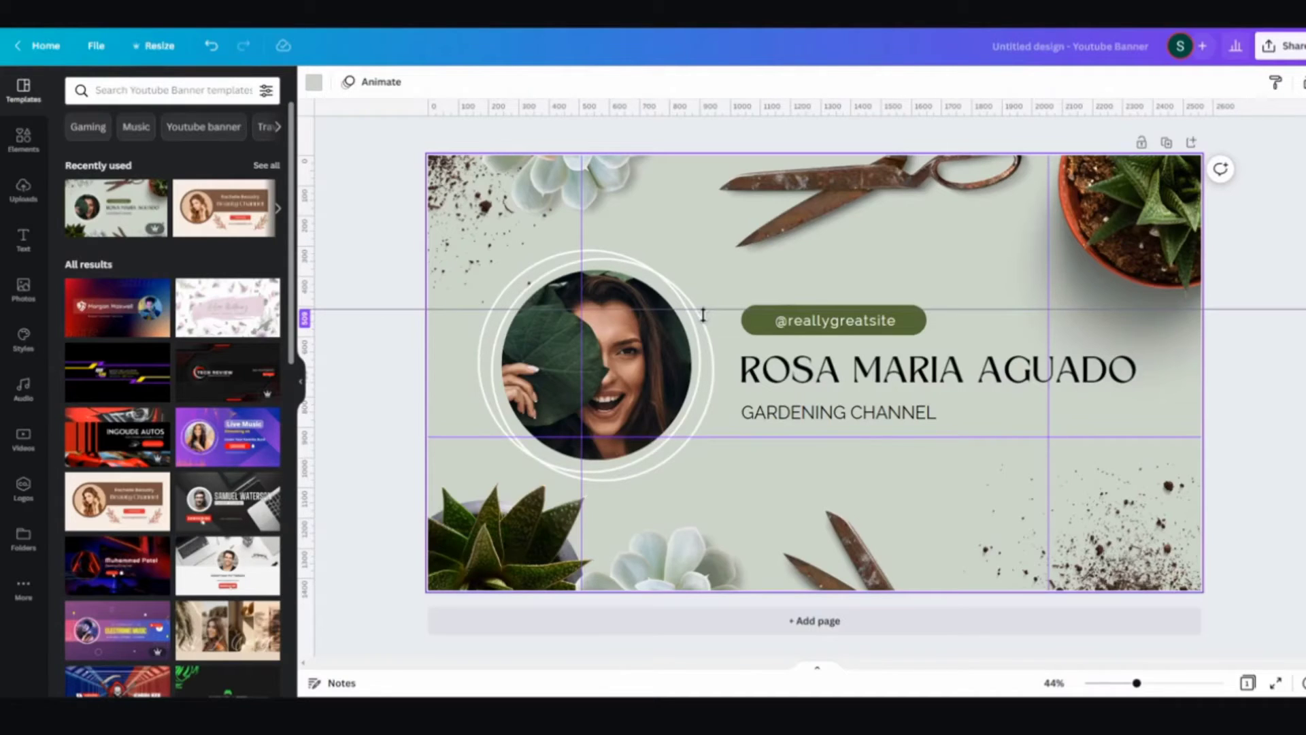
left_click(851, 328)
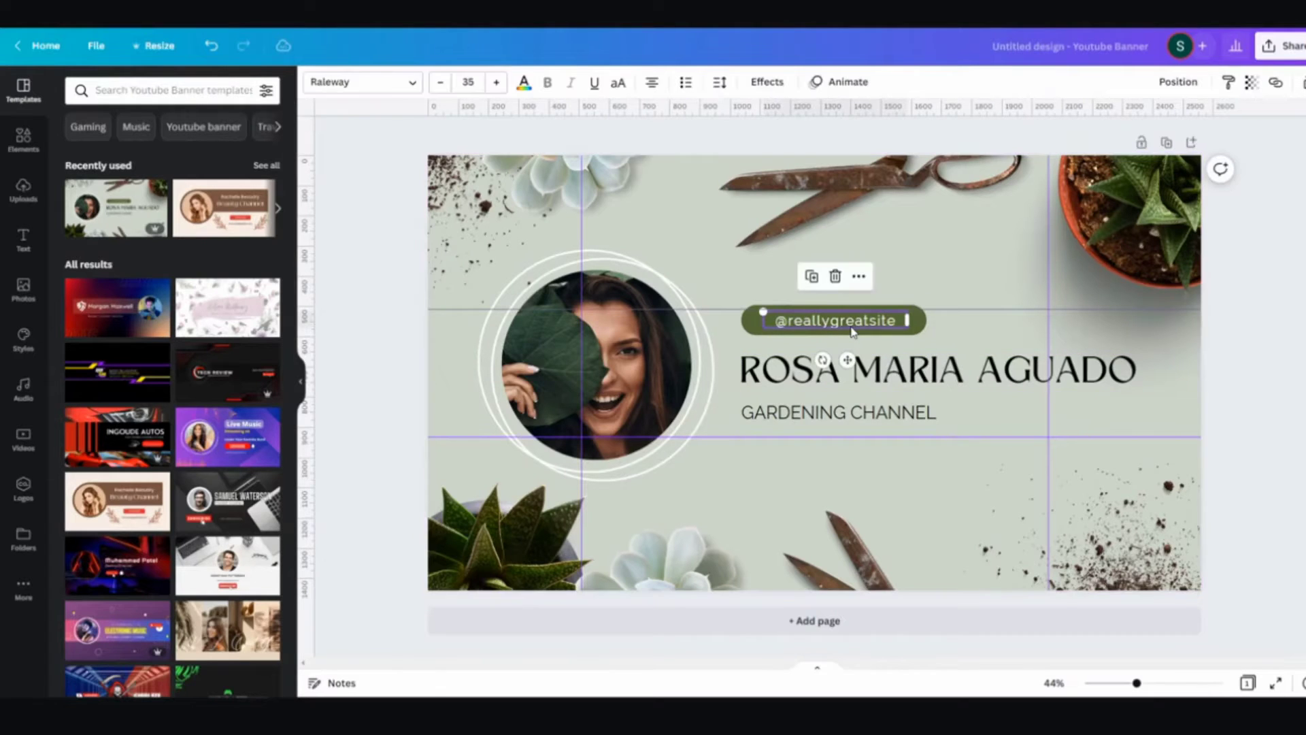
left_click(749, 329, "shift")
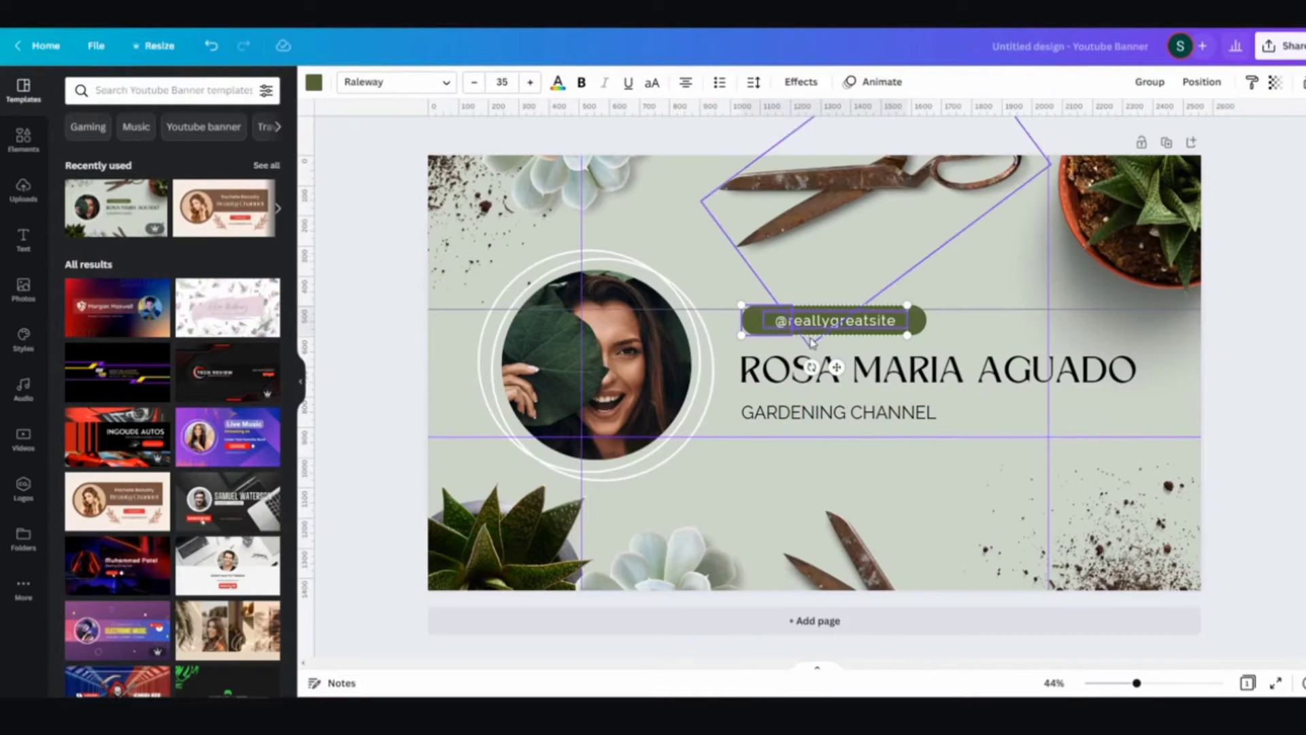
left_click(918, 332, "shift")
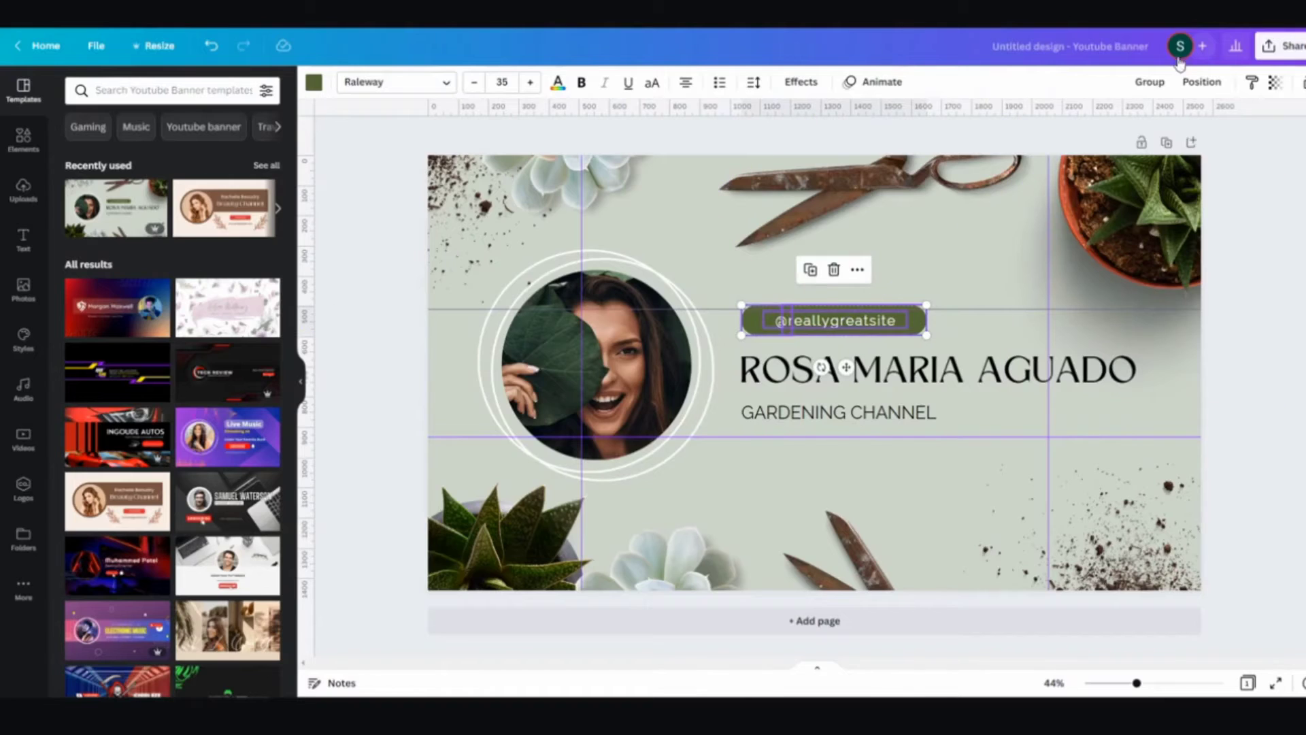
left_click(1151, 82)
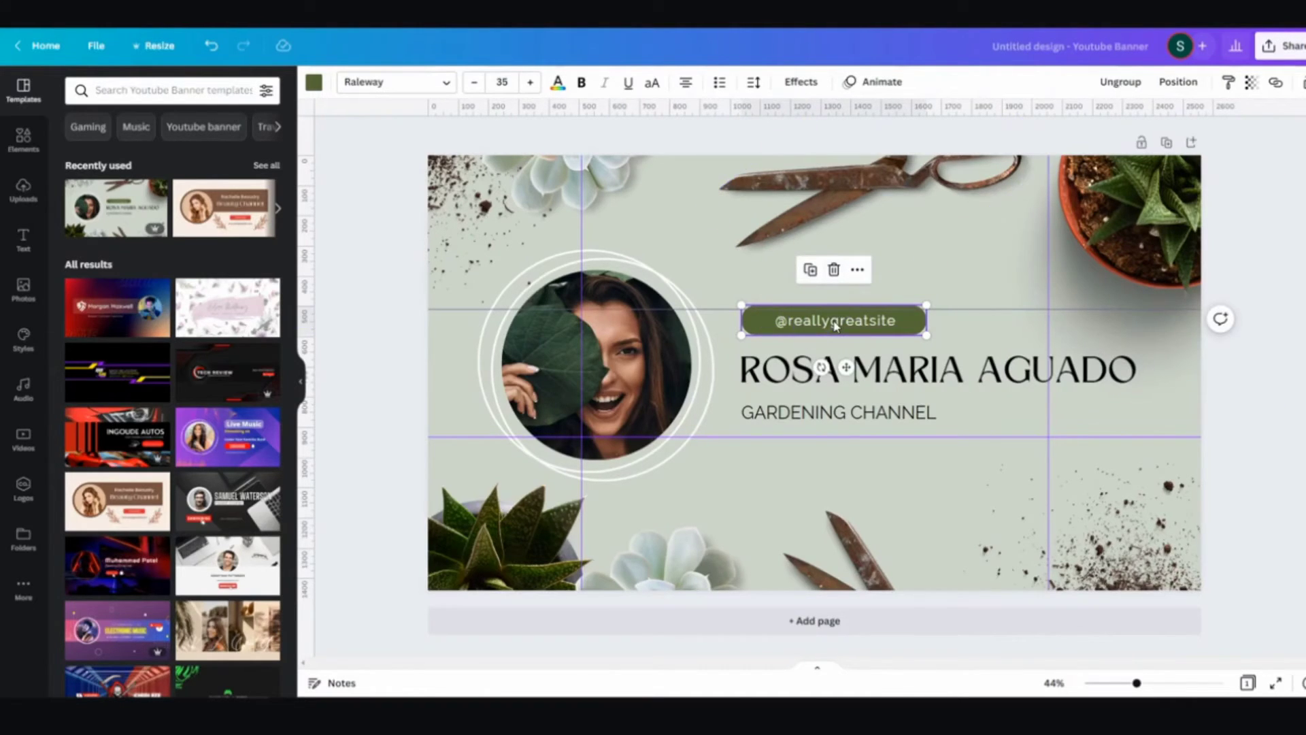
Step: Scale down the headline, subtitle and handle badge together and place them between the two horizontal guides
left_click(823, 373)
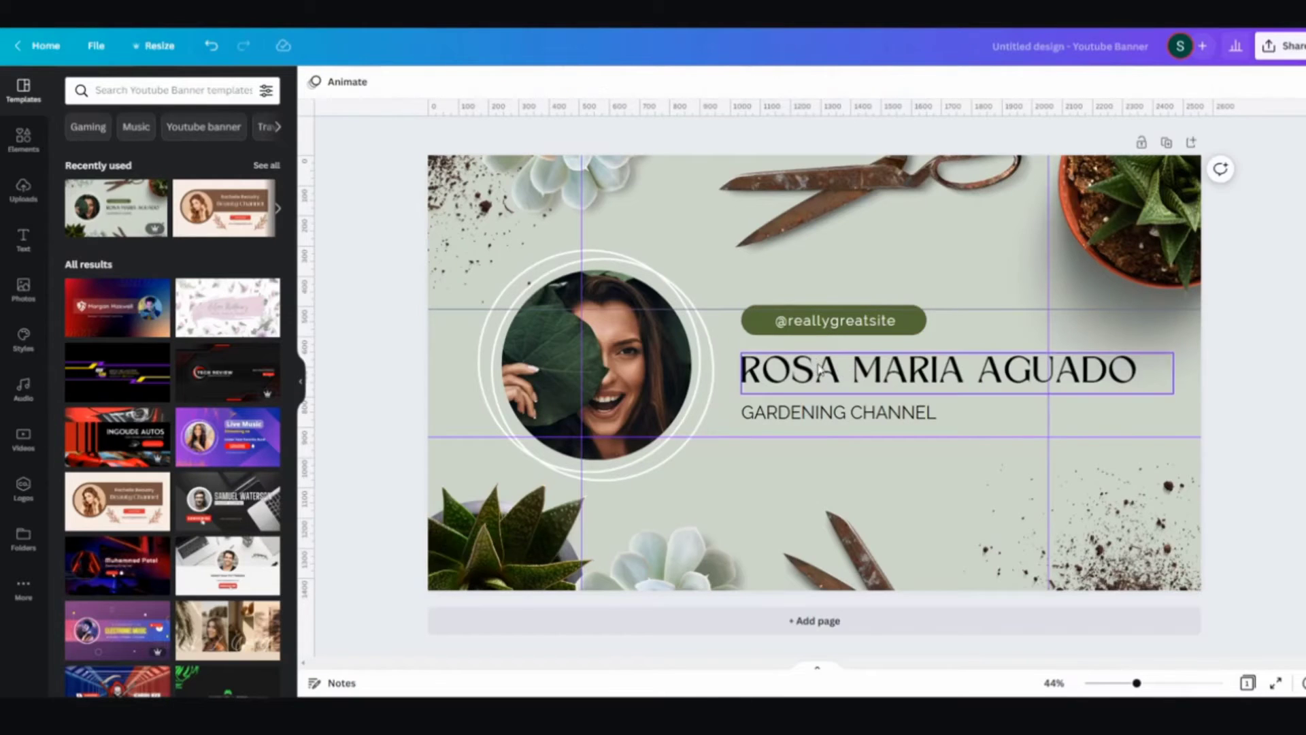
left_click(823, 416, "shift")
left_click(822, 325, "shift")
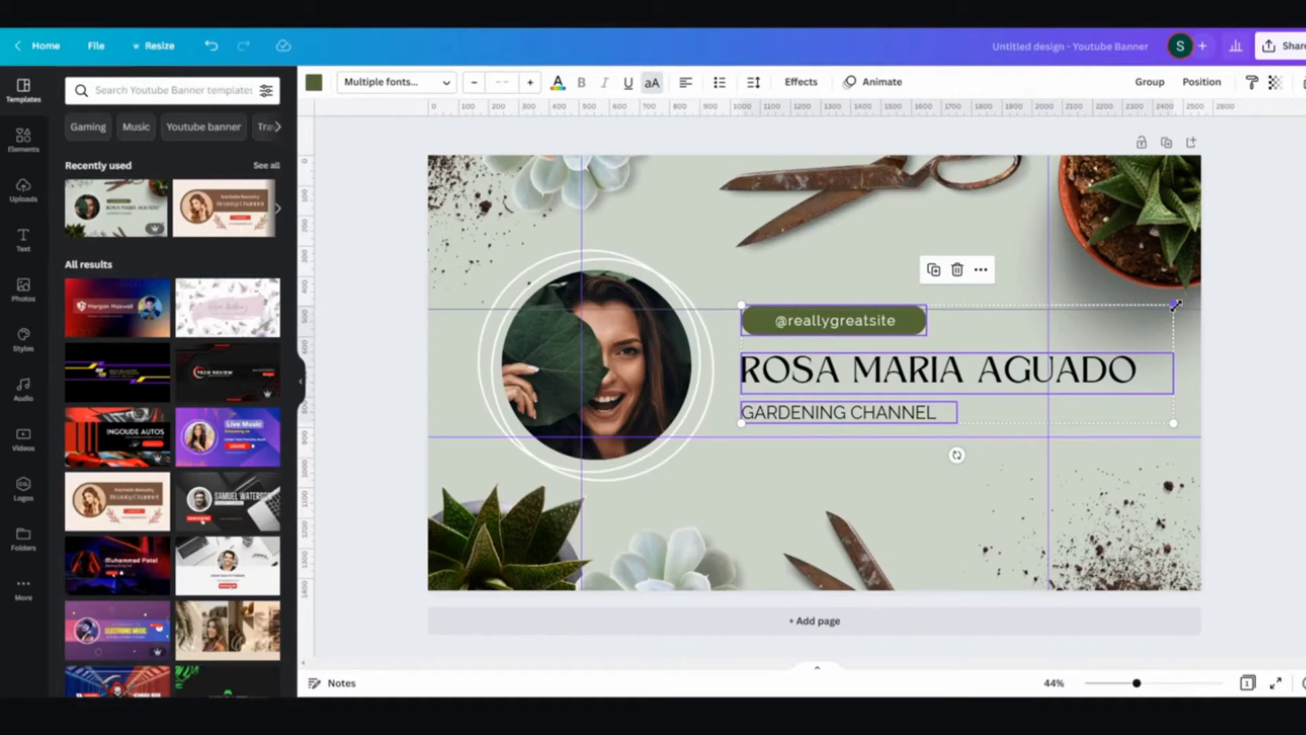
left_click_drag(1175, 305, 1027, 350)
left_click_drag(802, 368, 794, 349)
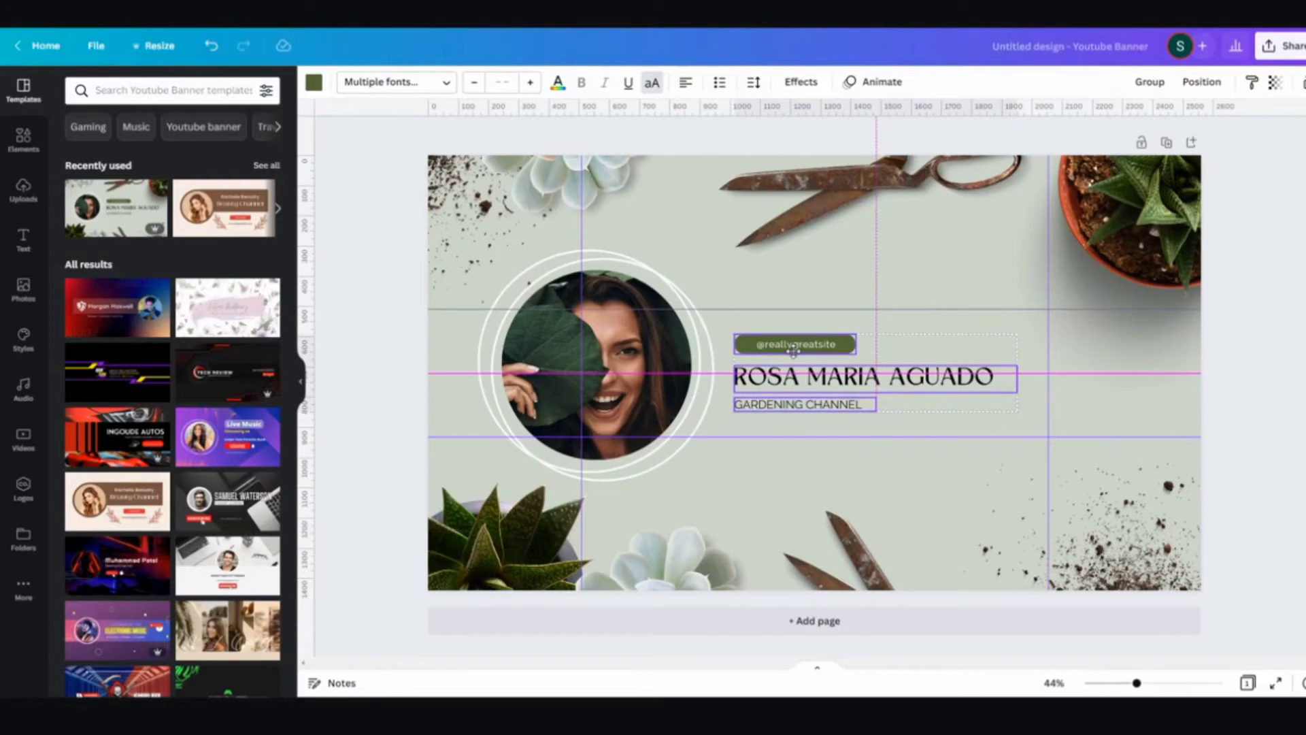
left_click_drag(793, 350, 793, 349)
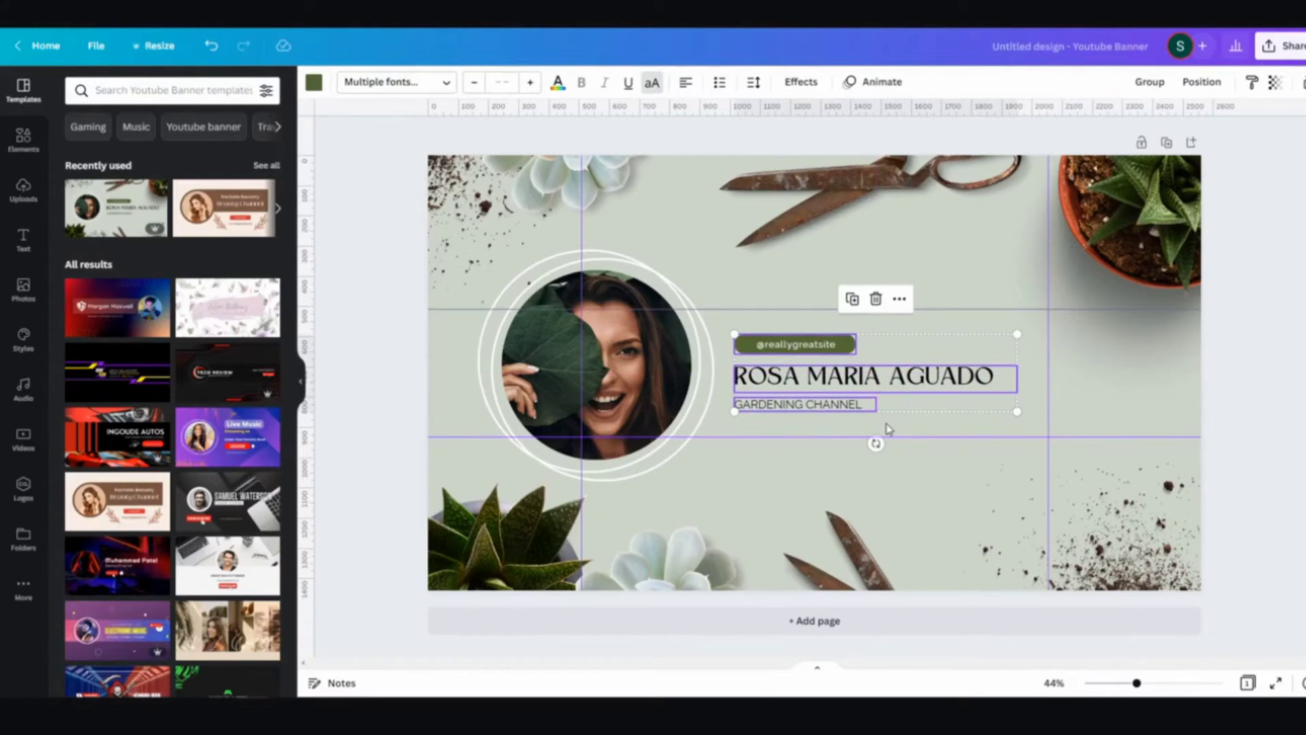
left_click(1245, 429)
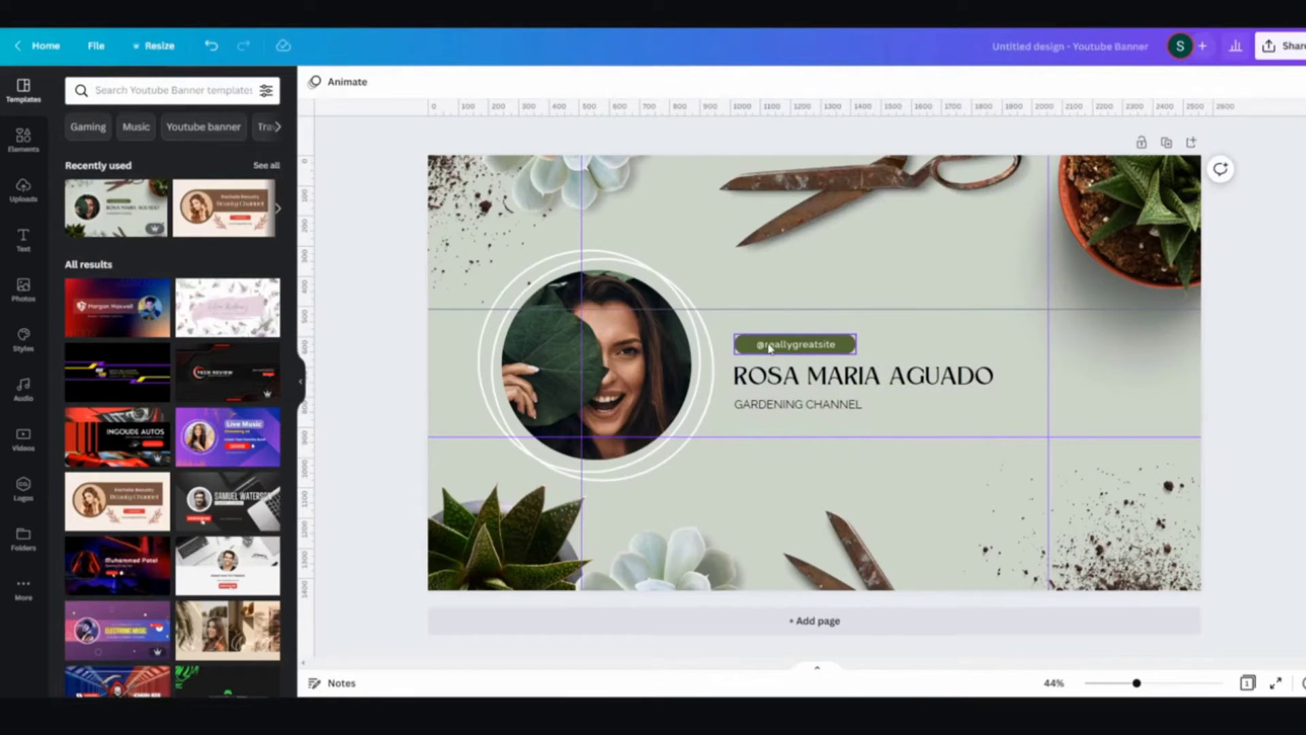
Step: Move the handle badge below the GARDENING CHANNEL subtitle and shift the three text elements up slightly
double_click(794, 344)
left_click_drag(794, 348, 793, 429)
left_click(779, 338)
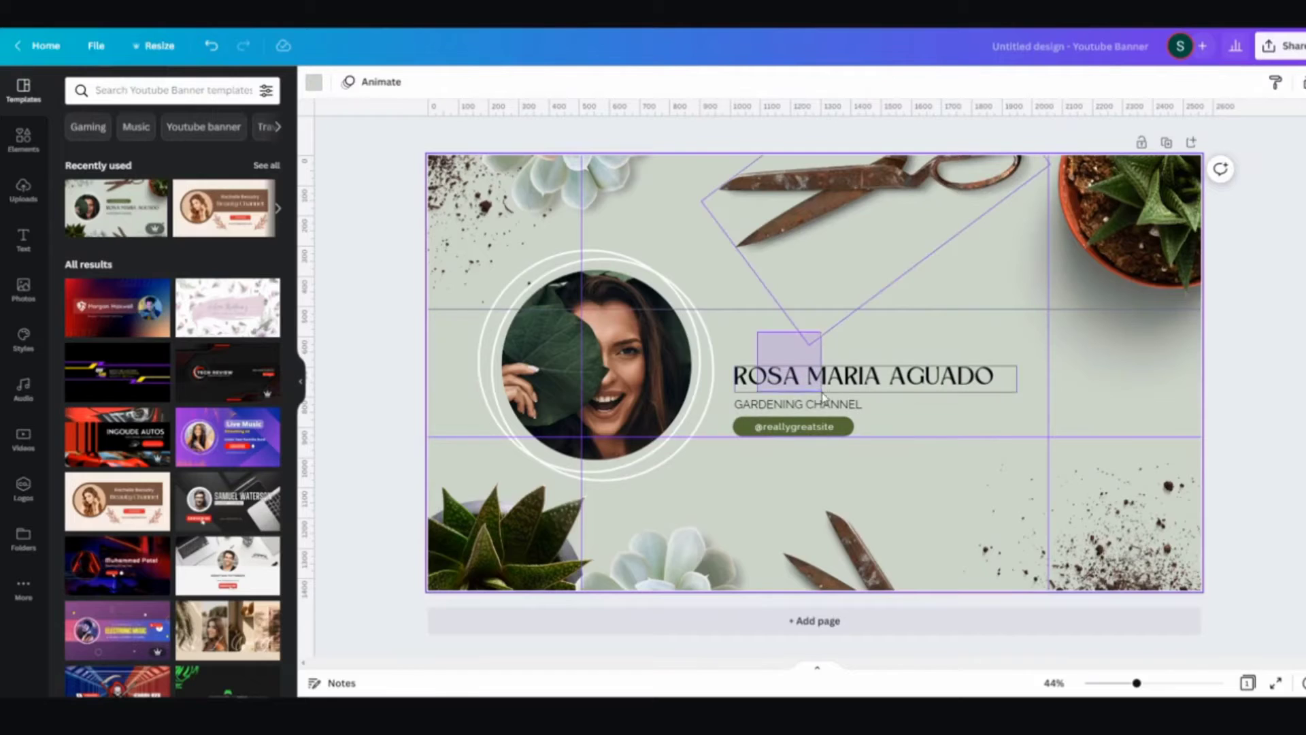
left_click_drag(746, 345, 771, 413)
Step: Space the headline, subtitle and handle badge evenly in the vertical direction and group them
left_click(788, 362)
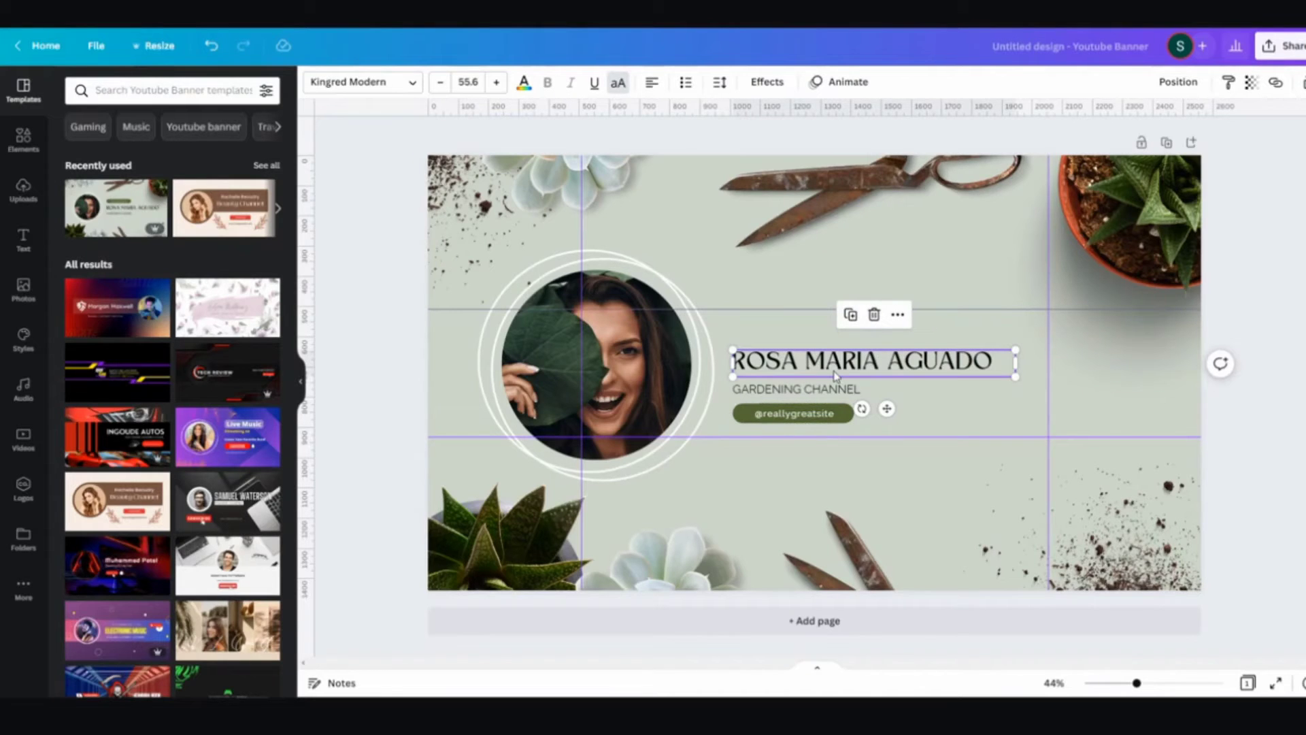
left_click(796, 389, "shift")
left_click(804, 413, "shift")
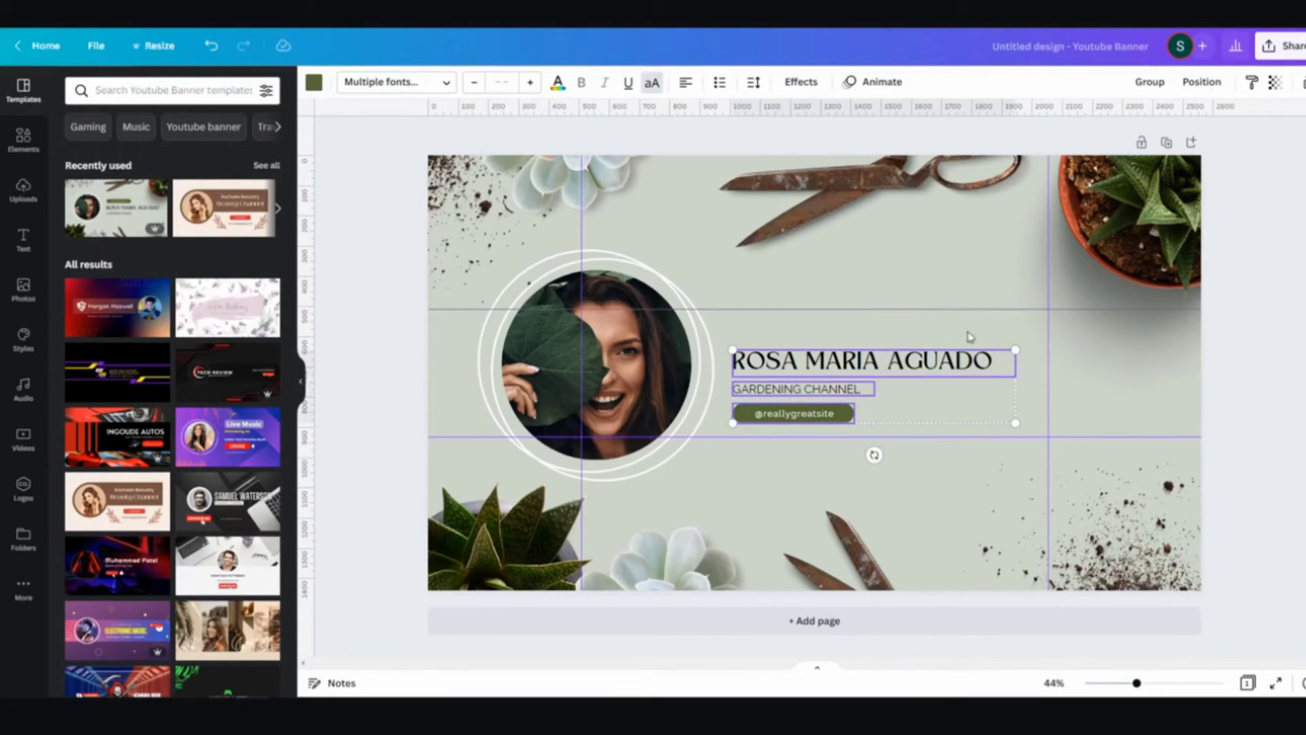
left_click(1202, 83)
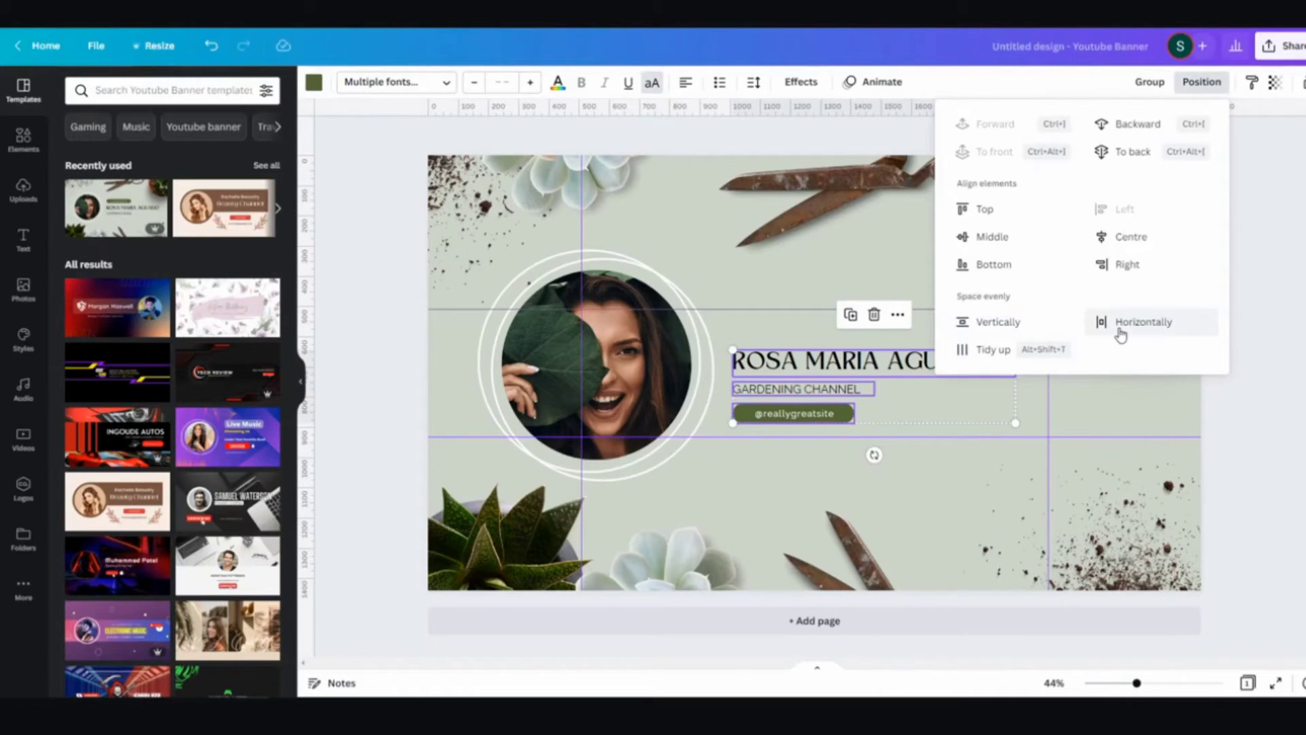
left_click(1007, 325)
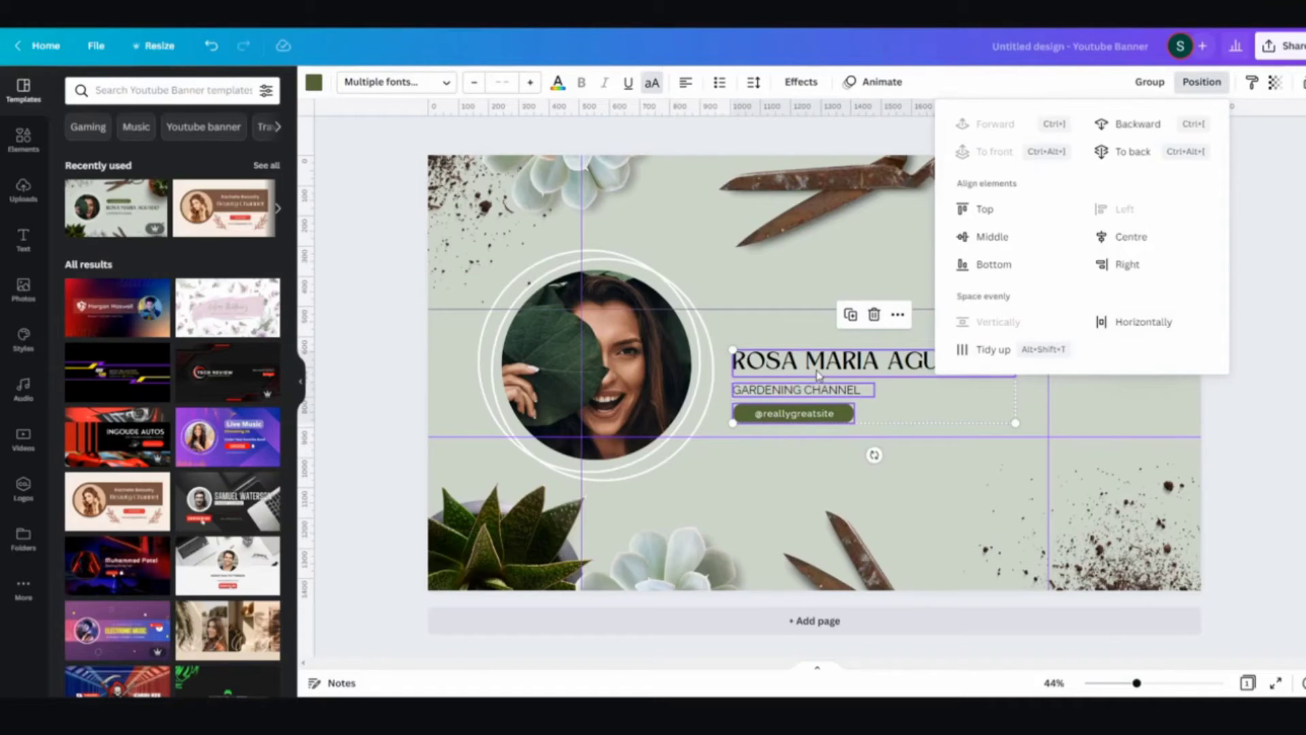
left_click(1149, 82)
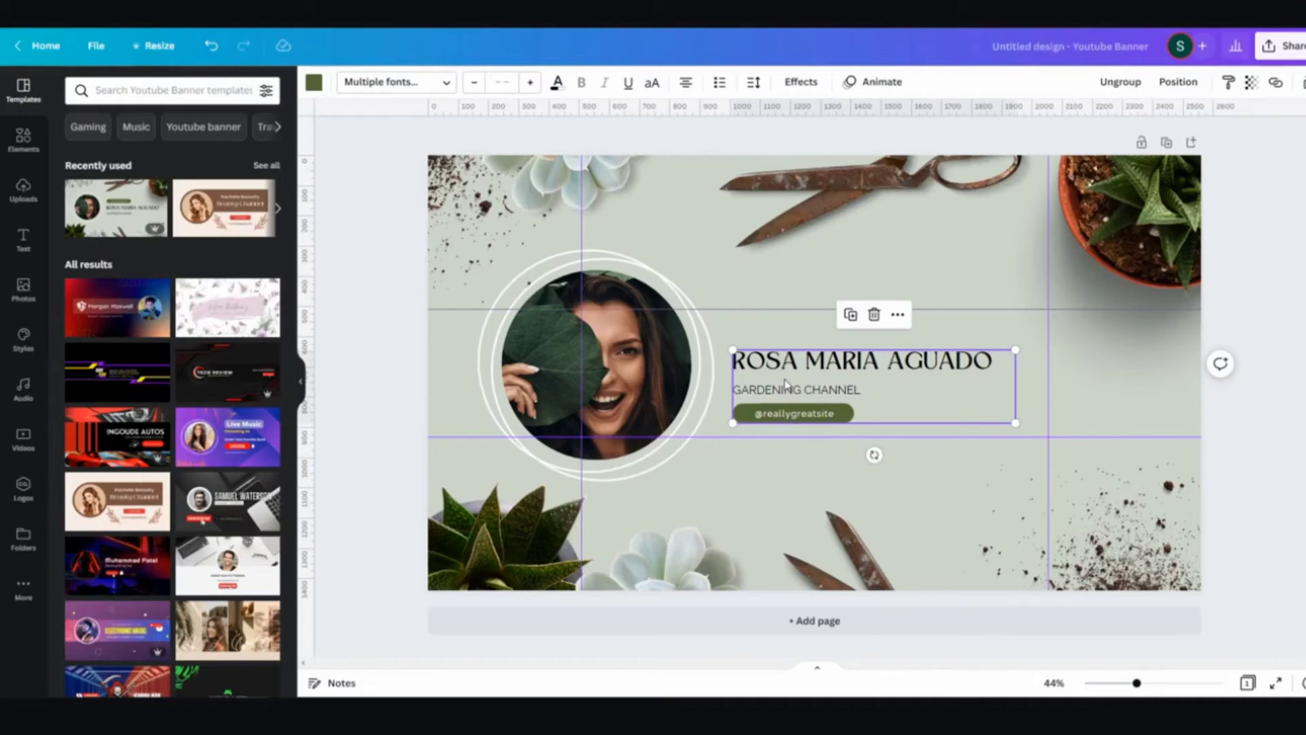
Step: Move the grouped text block up so it sits midway between the two horizontal guides
left_click(787, 414)
left_click_drag(787, 414, 787, 403)
left_click(1258, 522)
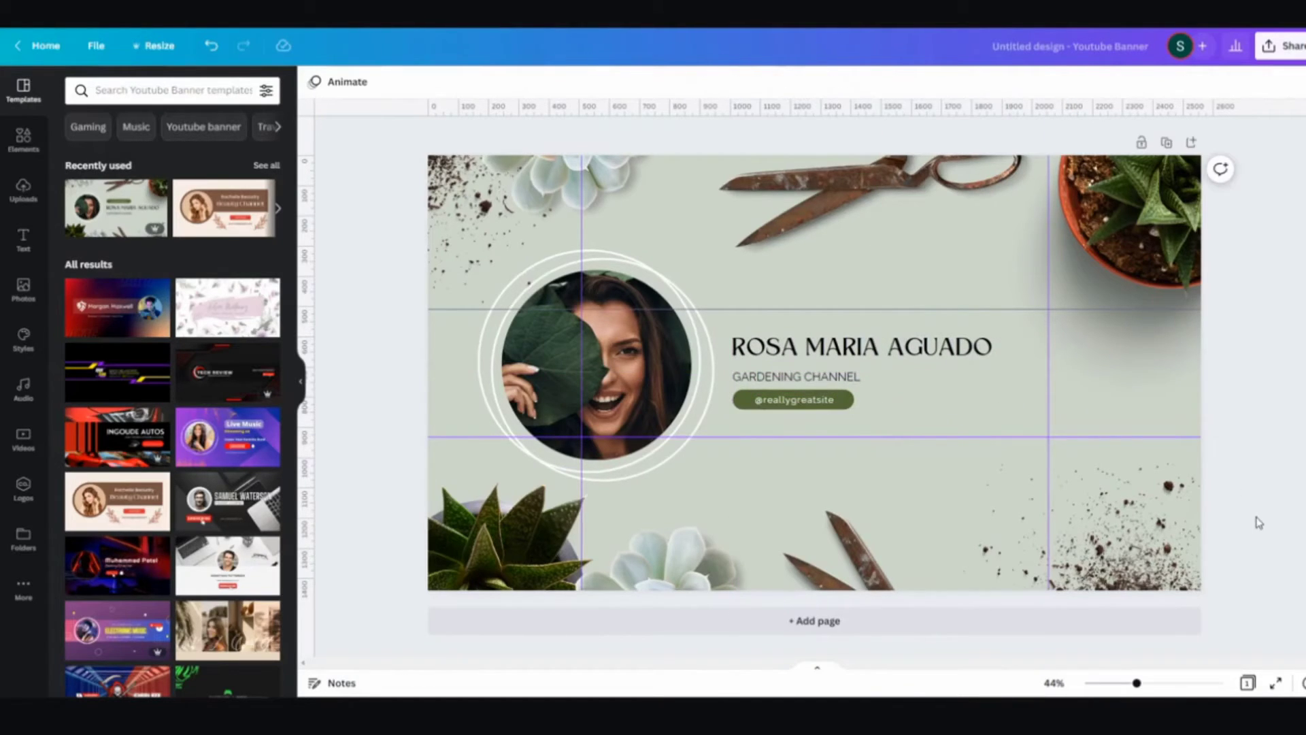
Step: Change the subtitle text to LIFESTYLE CHANNEL
left_click(901, 340)
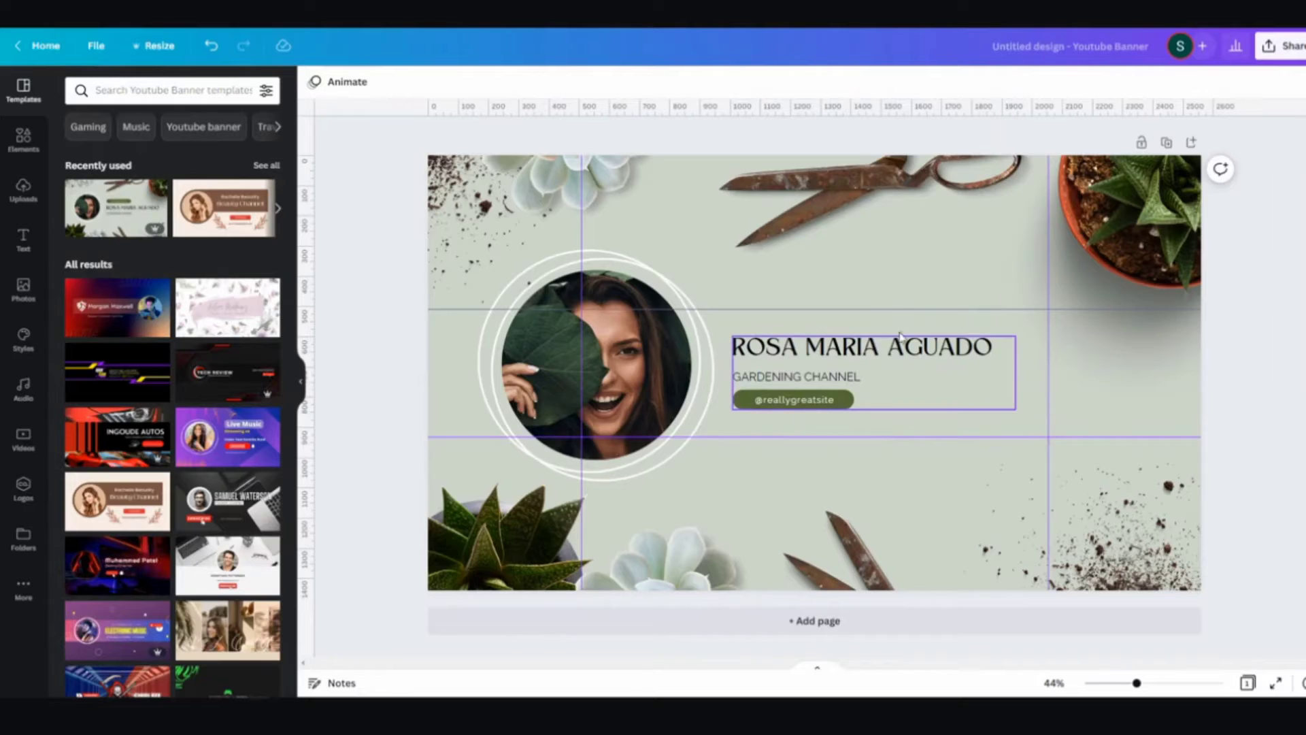
double_click(793, 380)
left_click(806, 380)
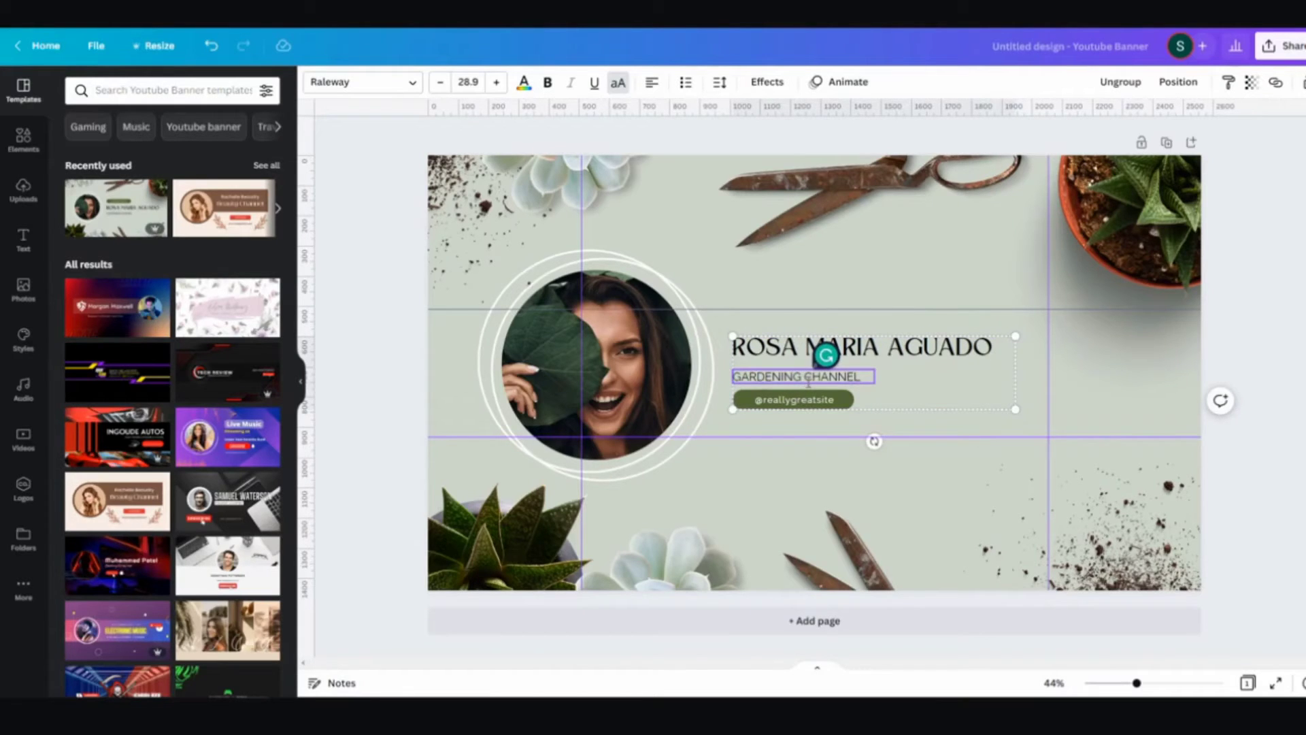
key("BackSpace")
key("BackSpace")
key("BackSpace")
key("BackSpace")
key("BackSpace")
key("BackSpace")
key("BackSpace")
key("BackSpace")
key("BackSpace")
key("BackSpace")
type("LIFESTYLE")
Step: Replace the banner headline with the channel owner's full name
double_click(969, 348)
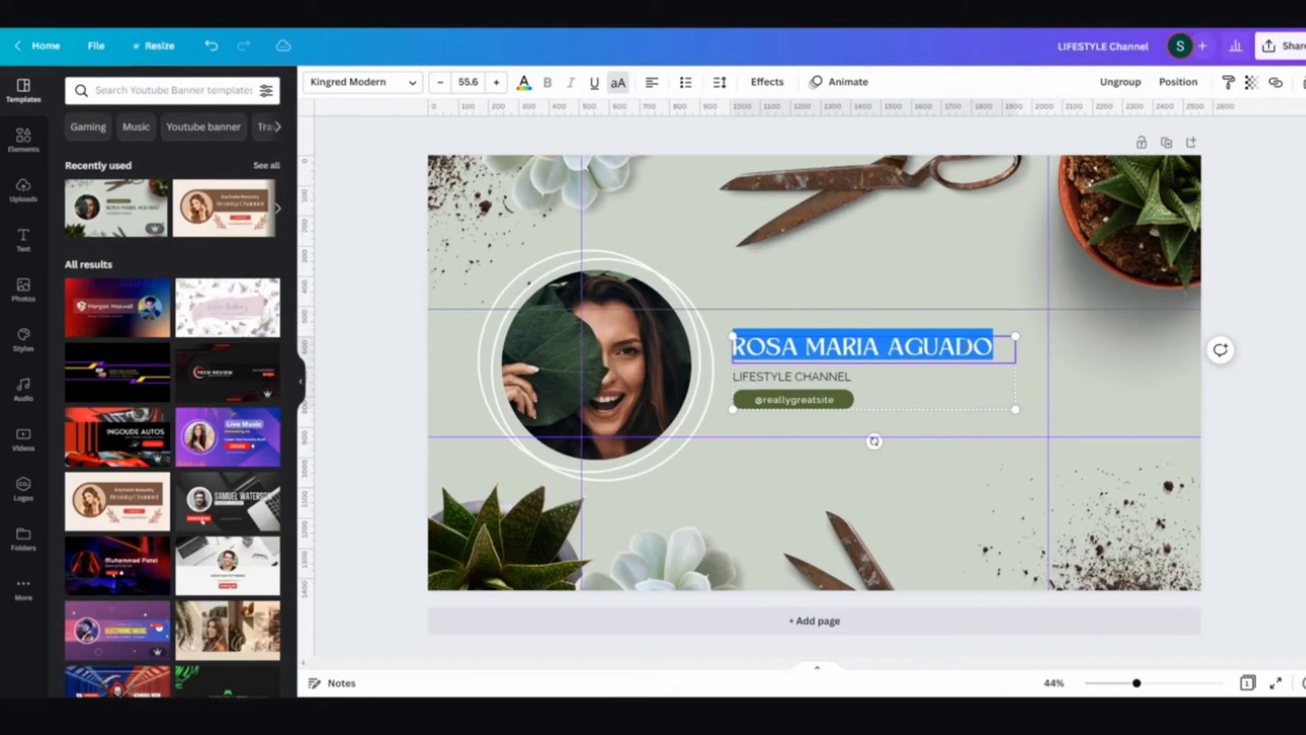
key("BackSpace")
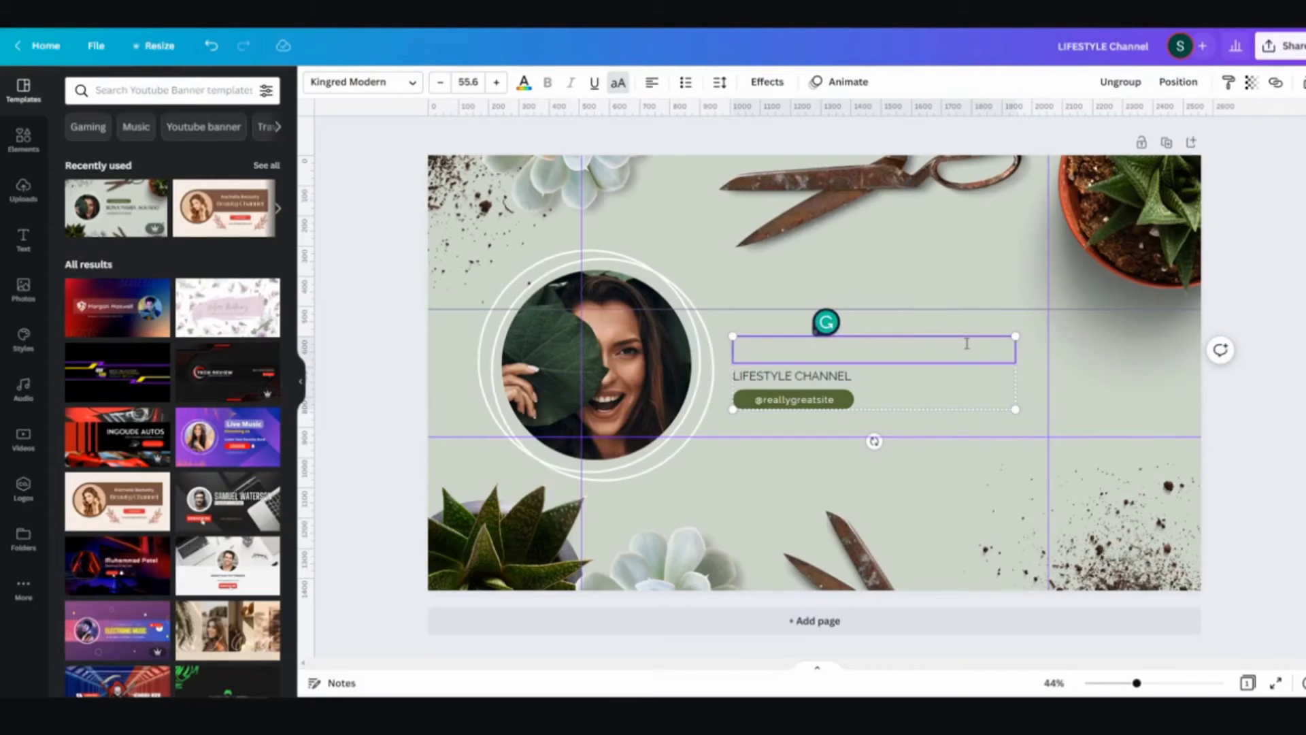
type("JESSICA")
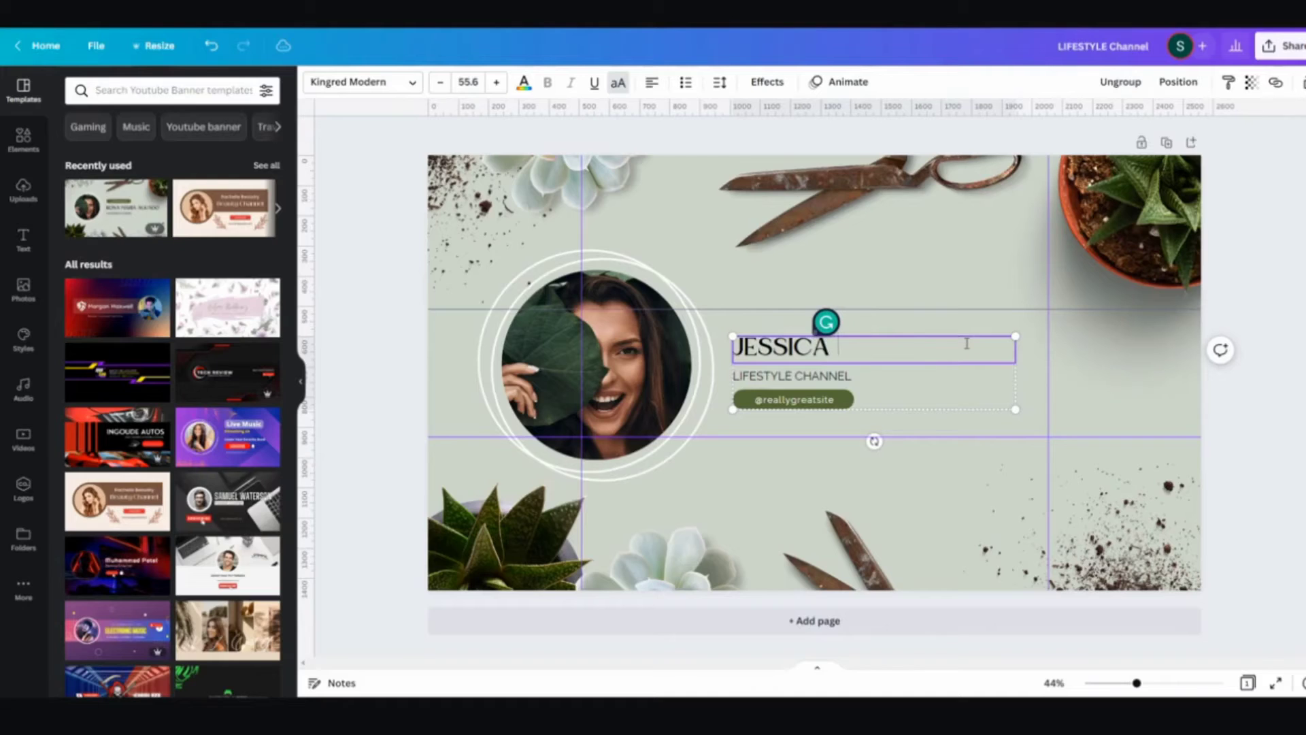
type(" JONES")
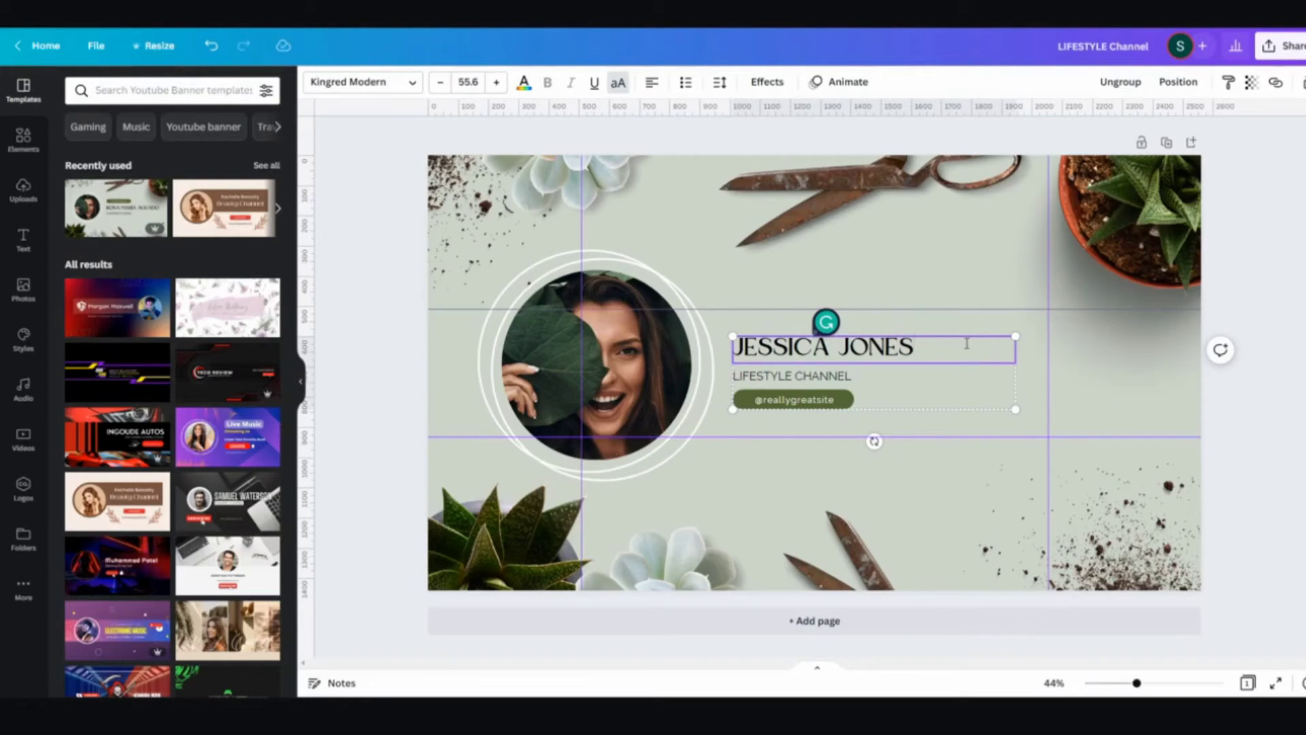
left_click(1301, 437)
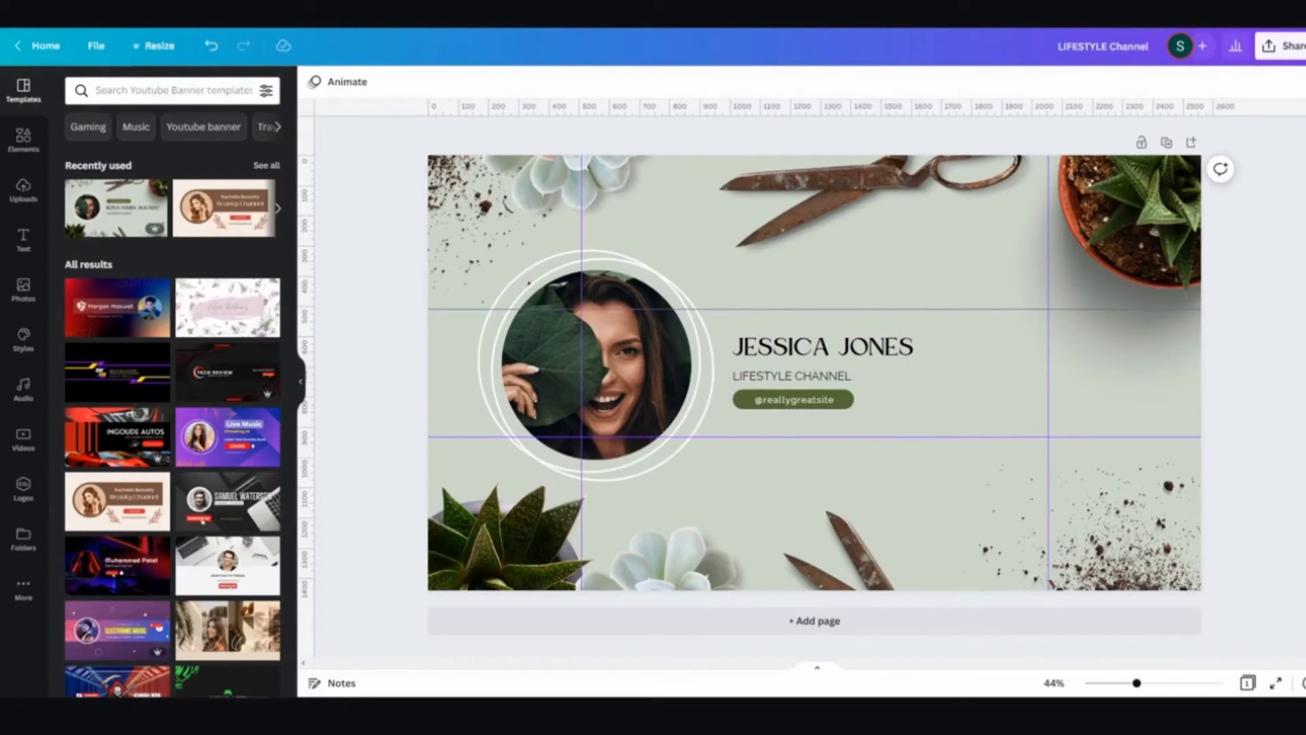
Step: Replace the circular portrait with a stock photo from a "woman" search, using the long-haired woman in a cream blouse
left_click(681, 232)
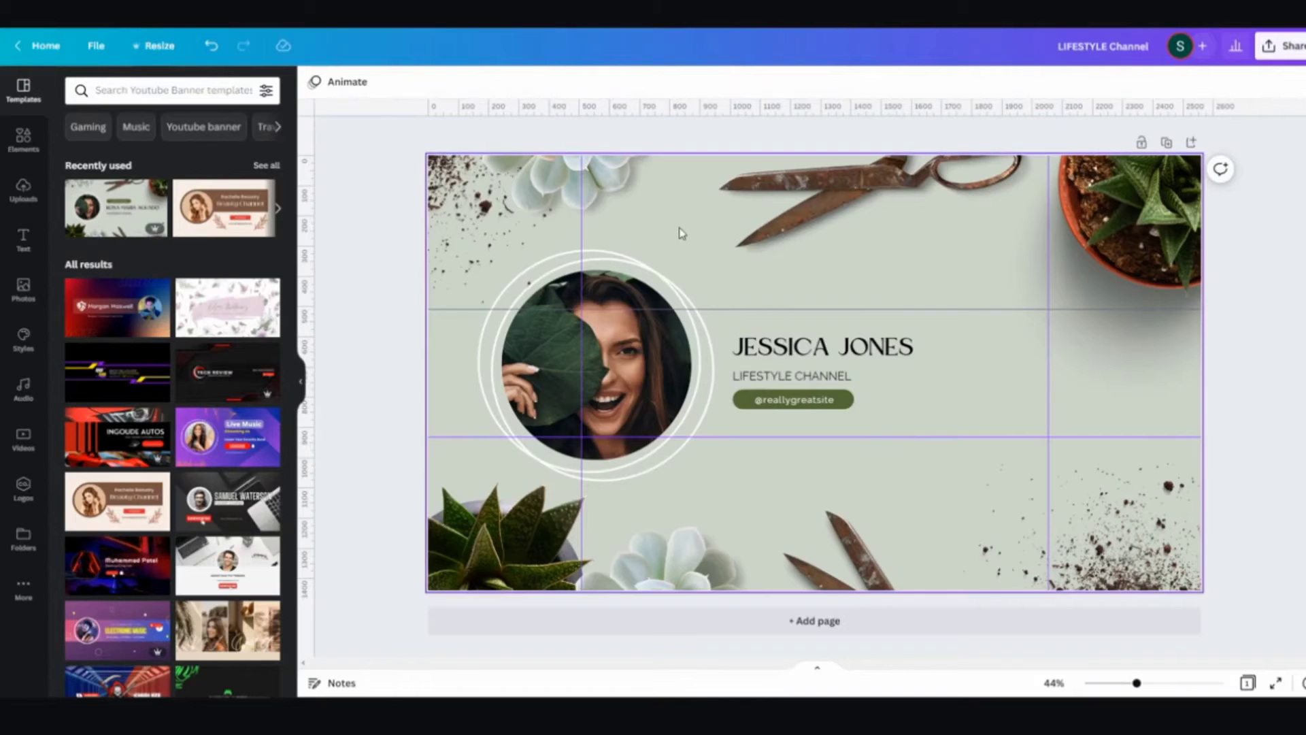
left_click(635, 349)
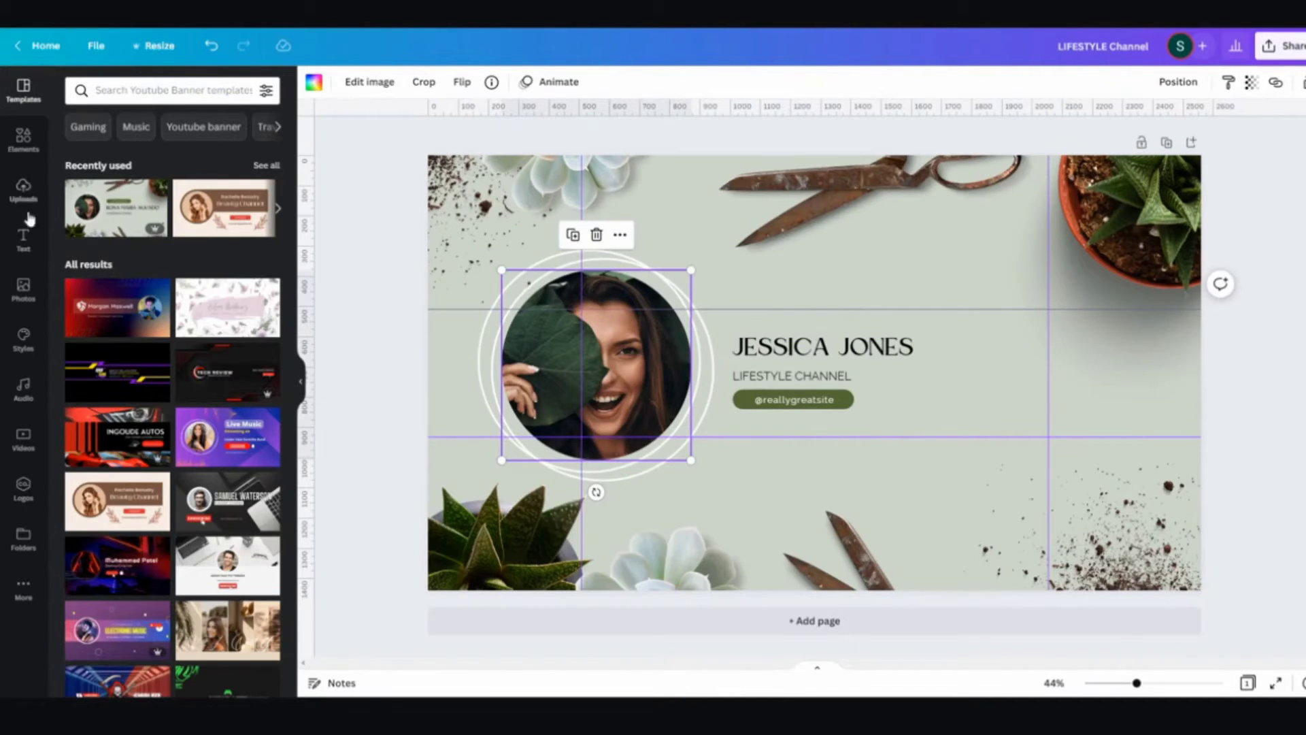
left_click(24, 293)
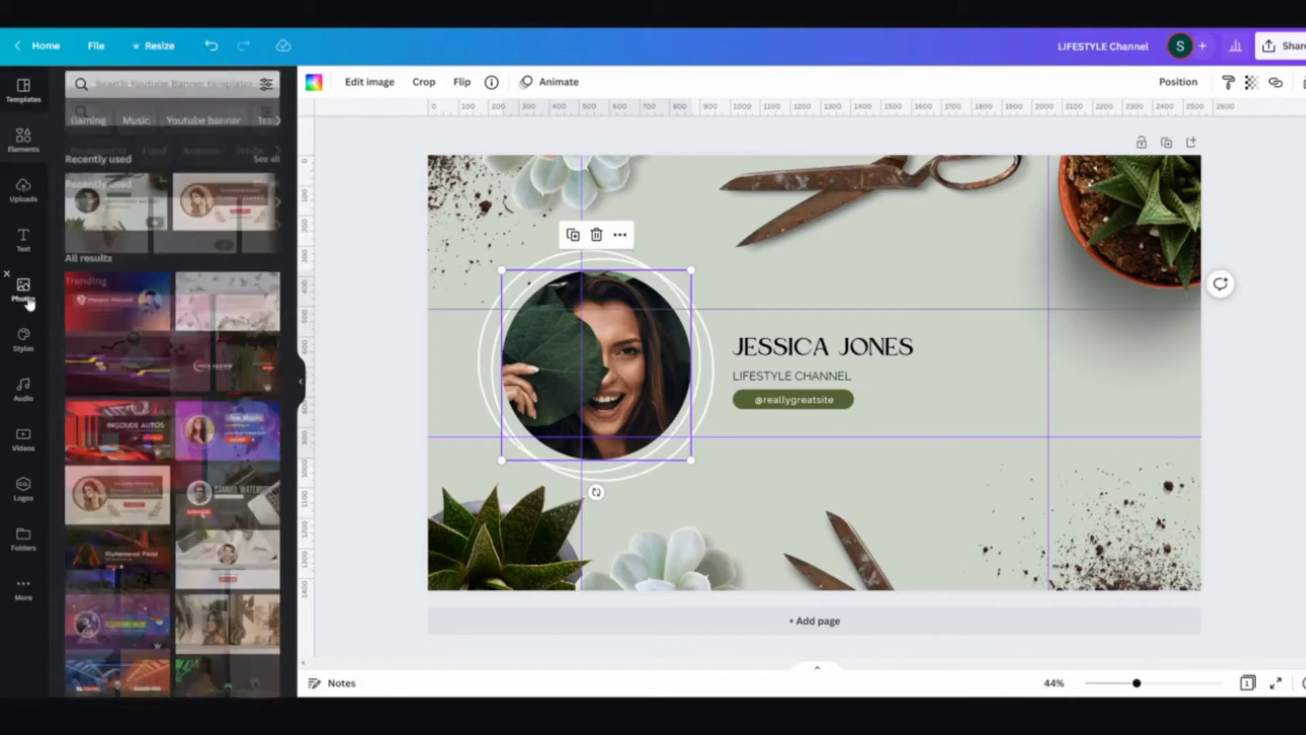
left_click(146, 93)
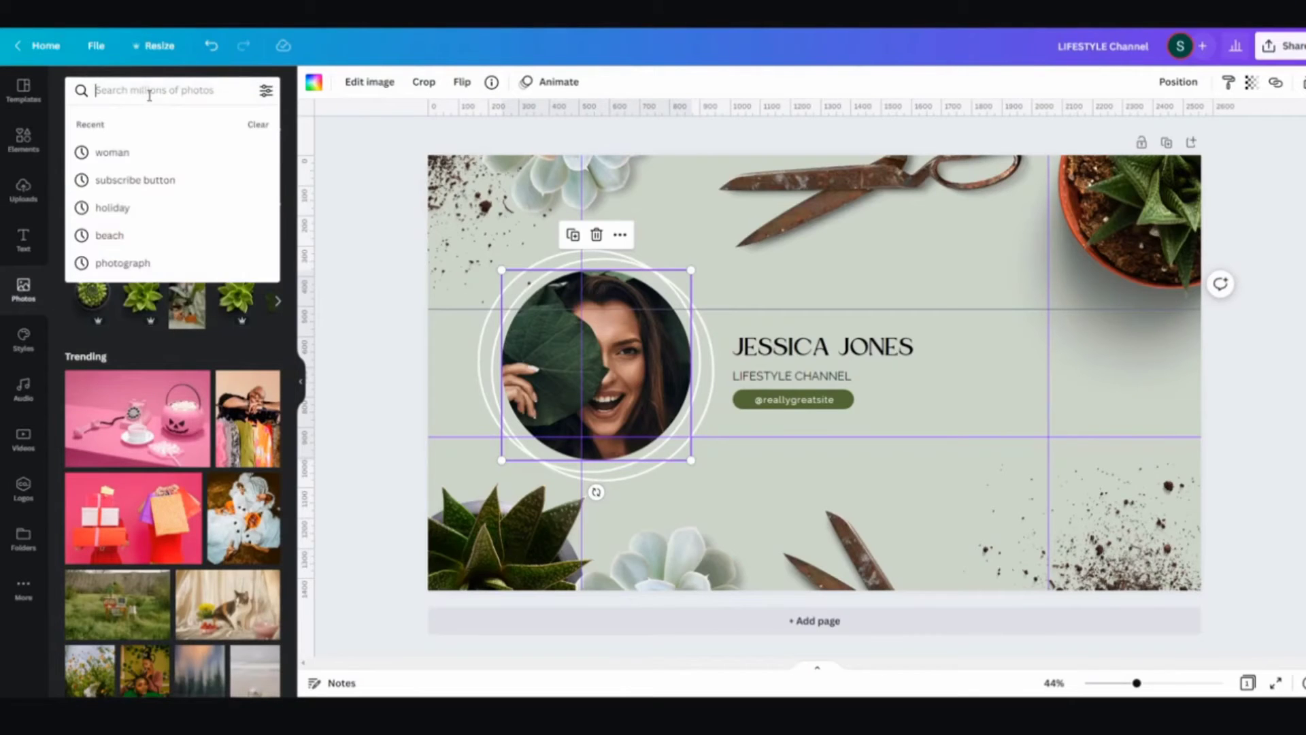
left_click(140, 152)
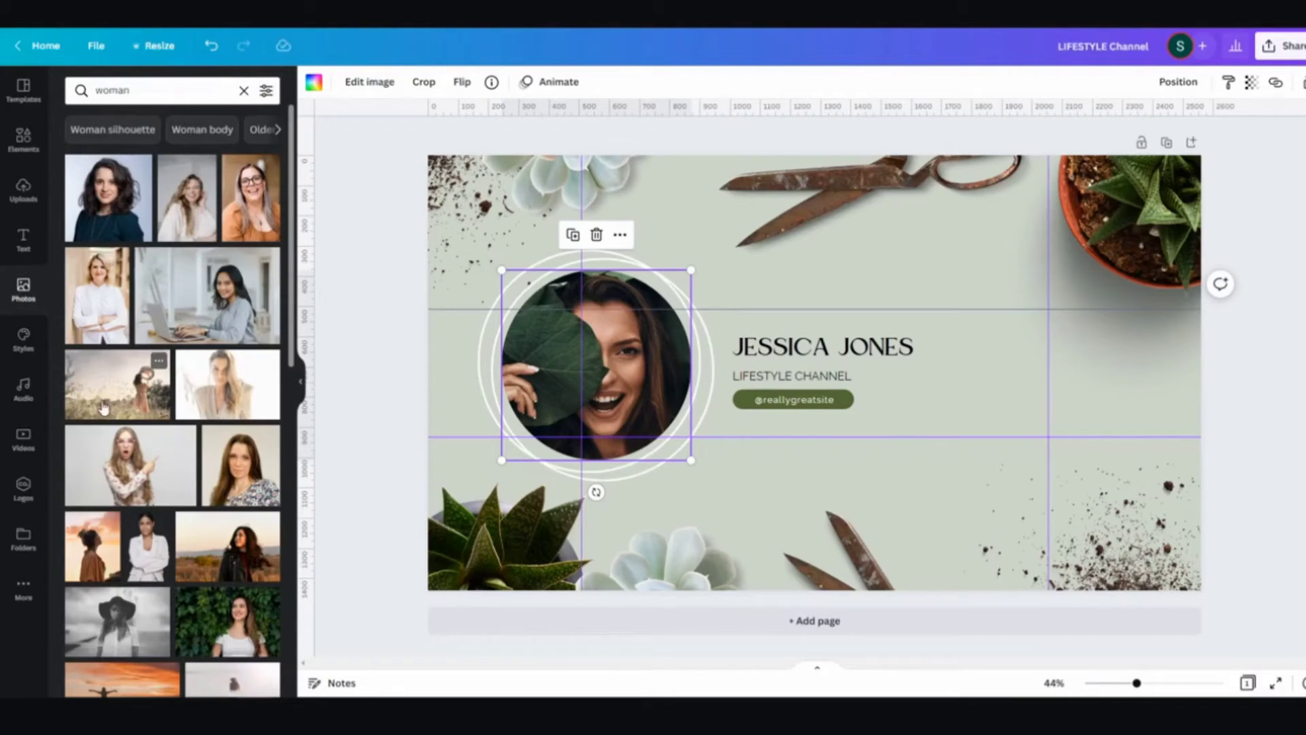
left_click(204, 397)
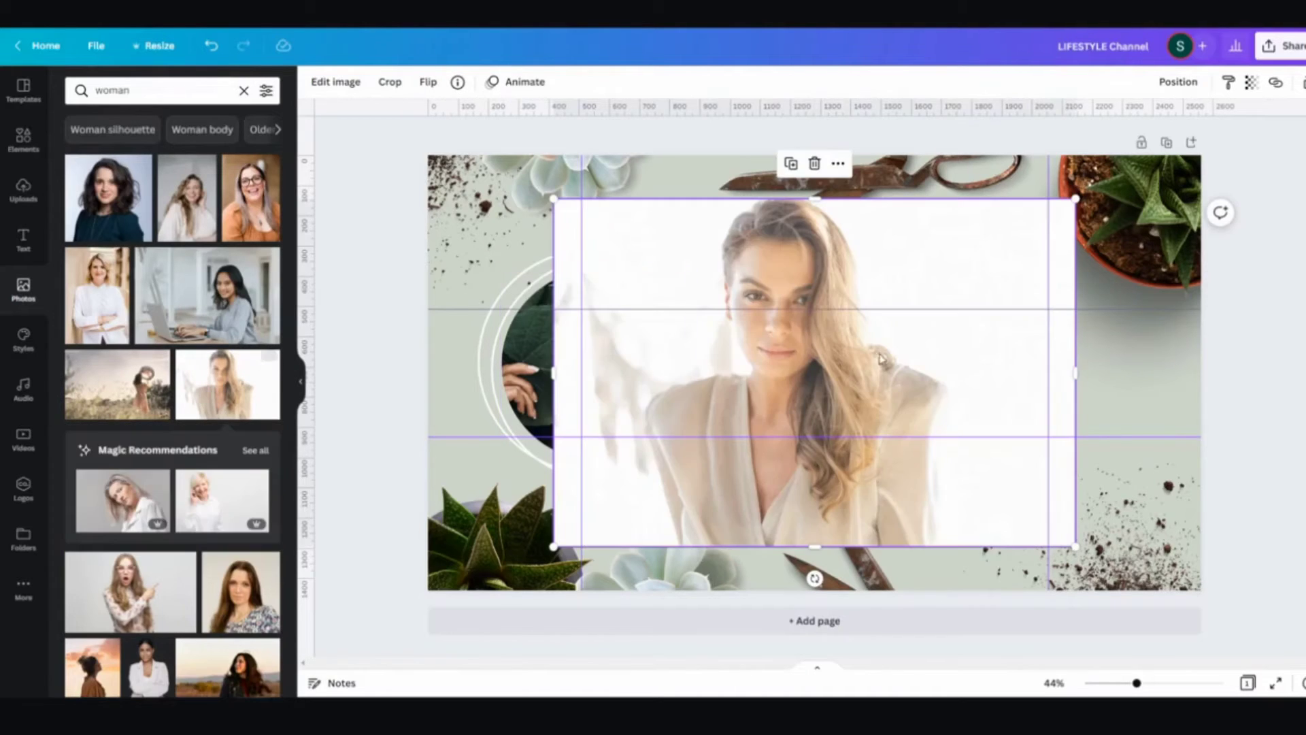
left_click_drag(860, 378, 655, 408)
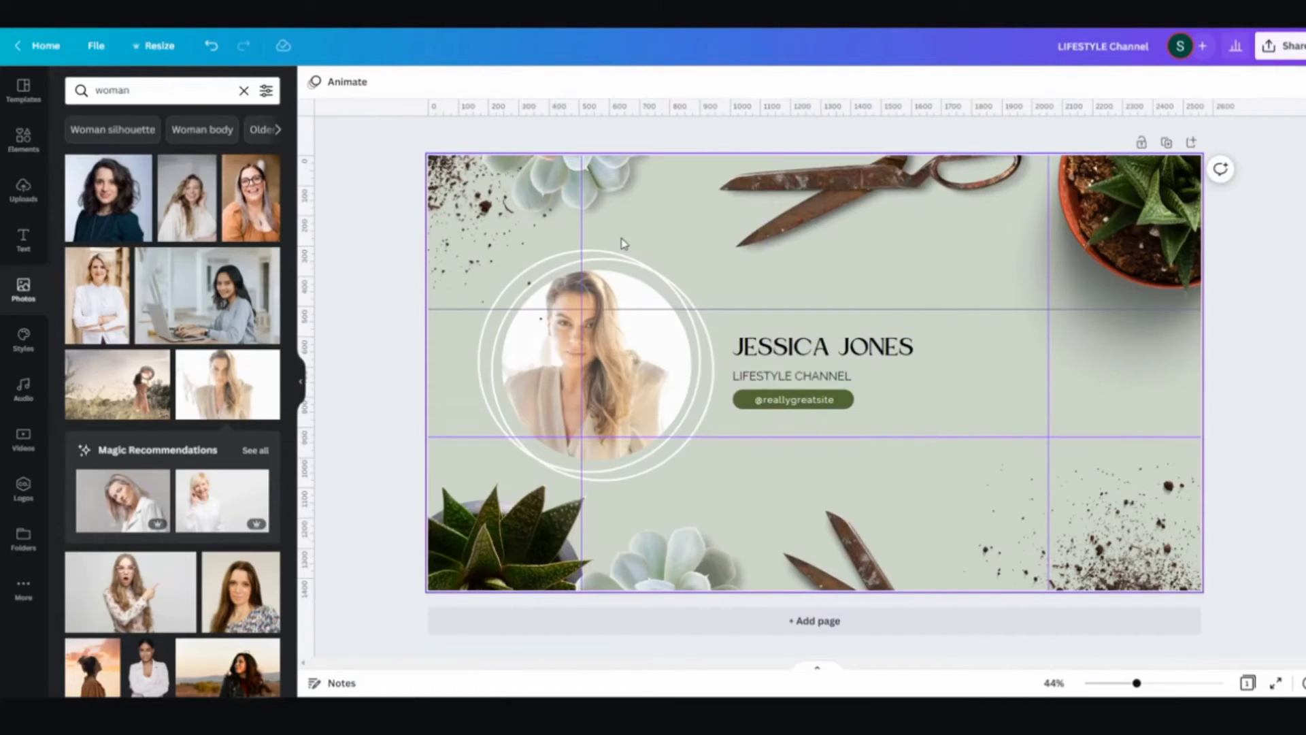
Step: Select the portrait together with both ring outlines and scale them down until their outer edge meets the left vertical guide
left_click(663, 378)
left_click(654, 502)
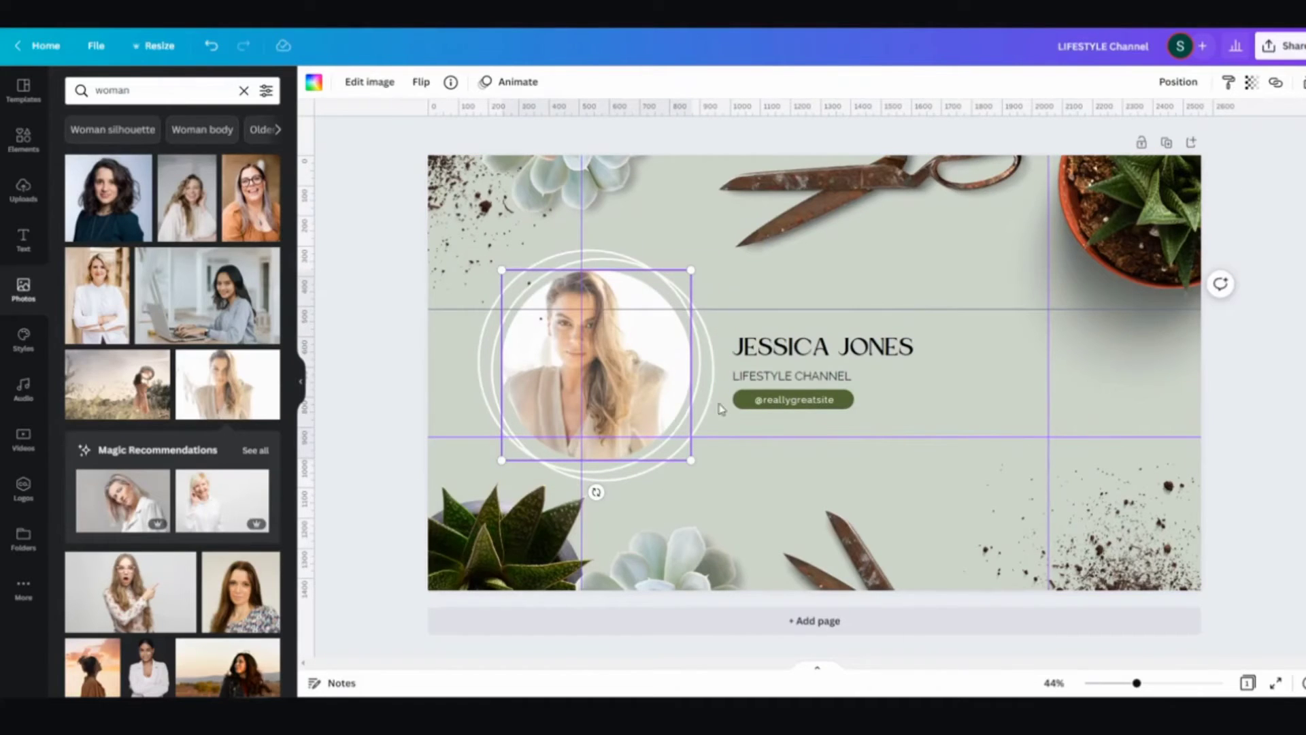
left_click(713, 380, "shift")
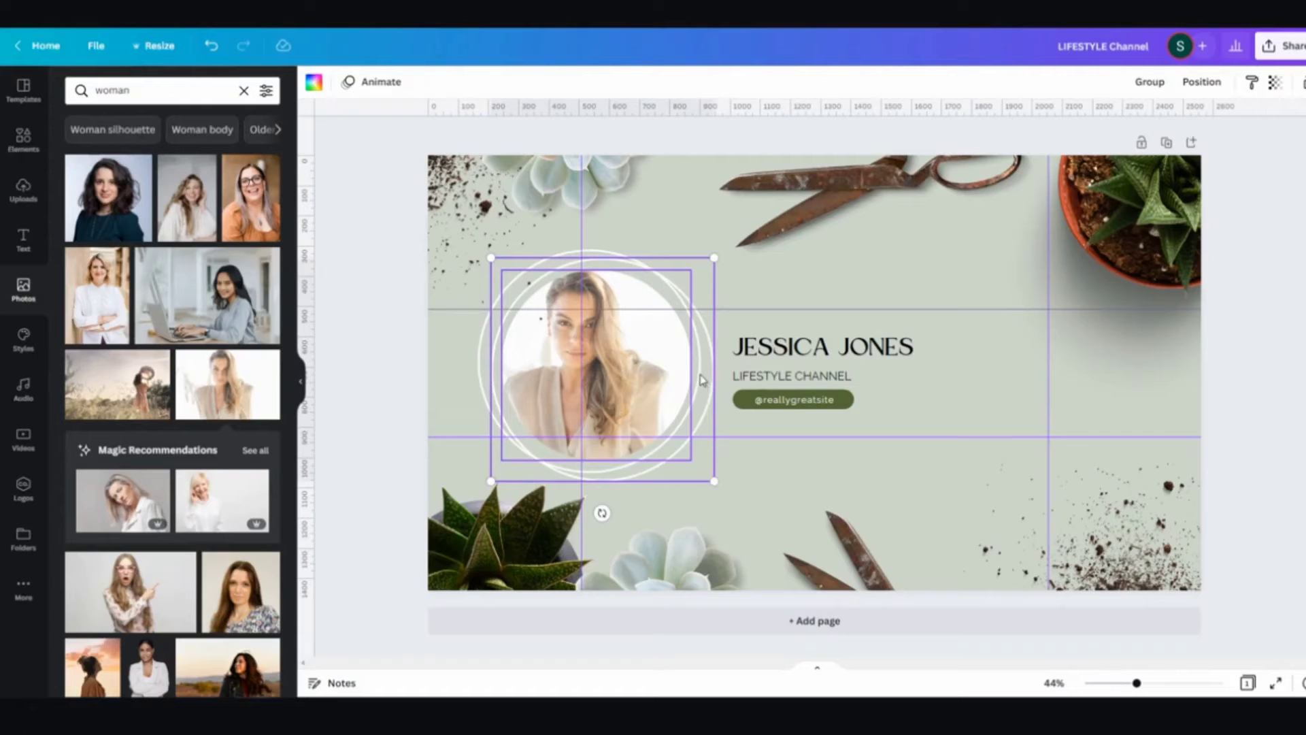
left_click(702, 380, "shift")
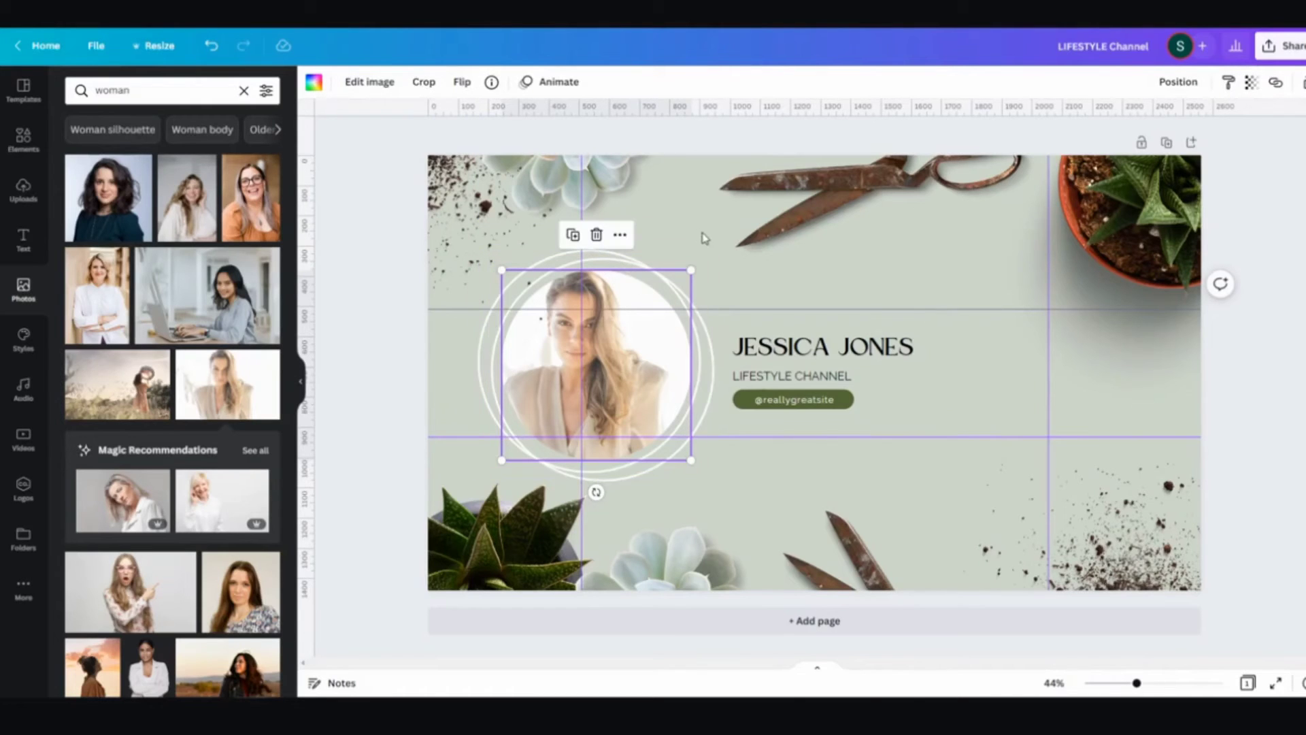
left_click(693, 310, "shift")
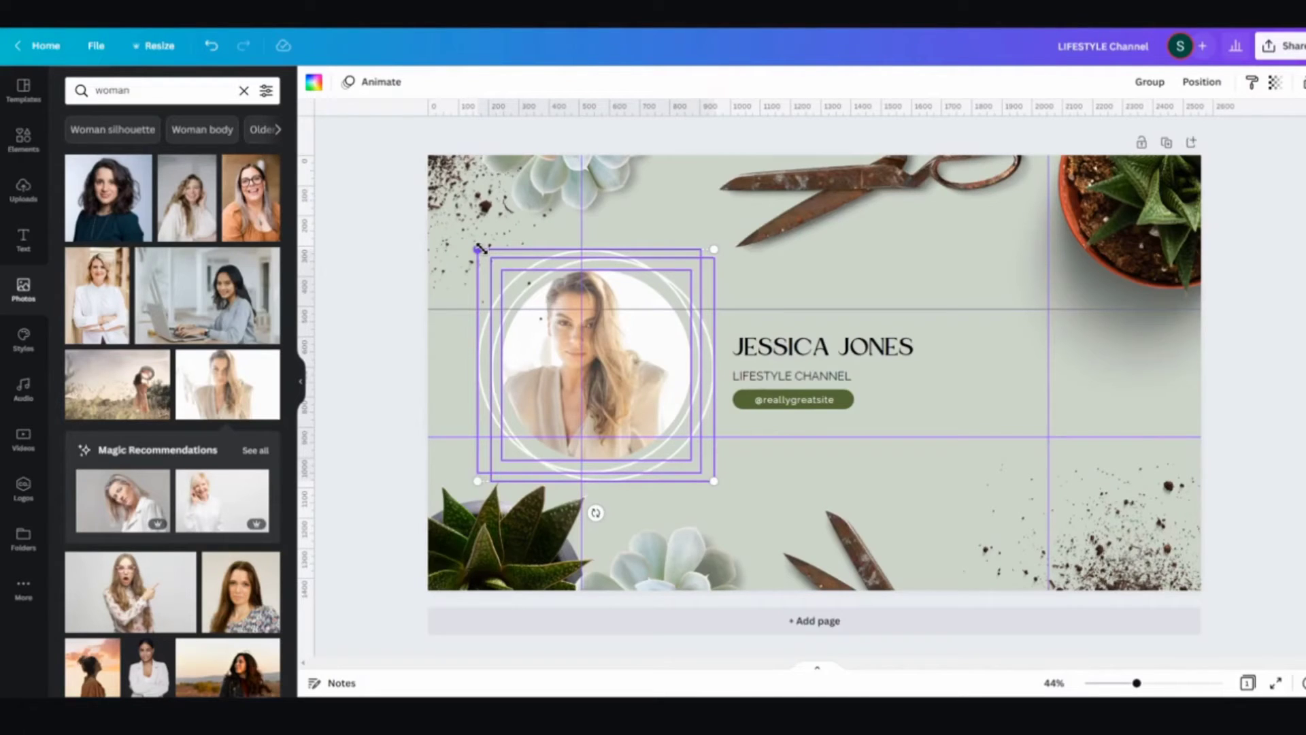
left_click_drag(480, 248, 581, 351)
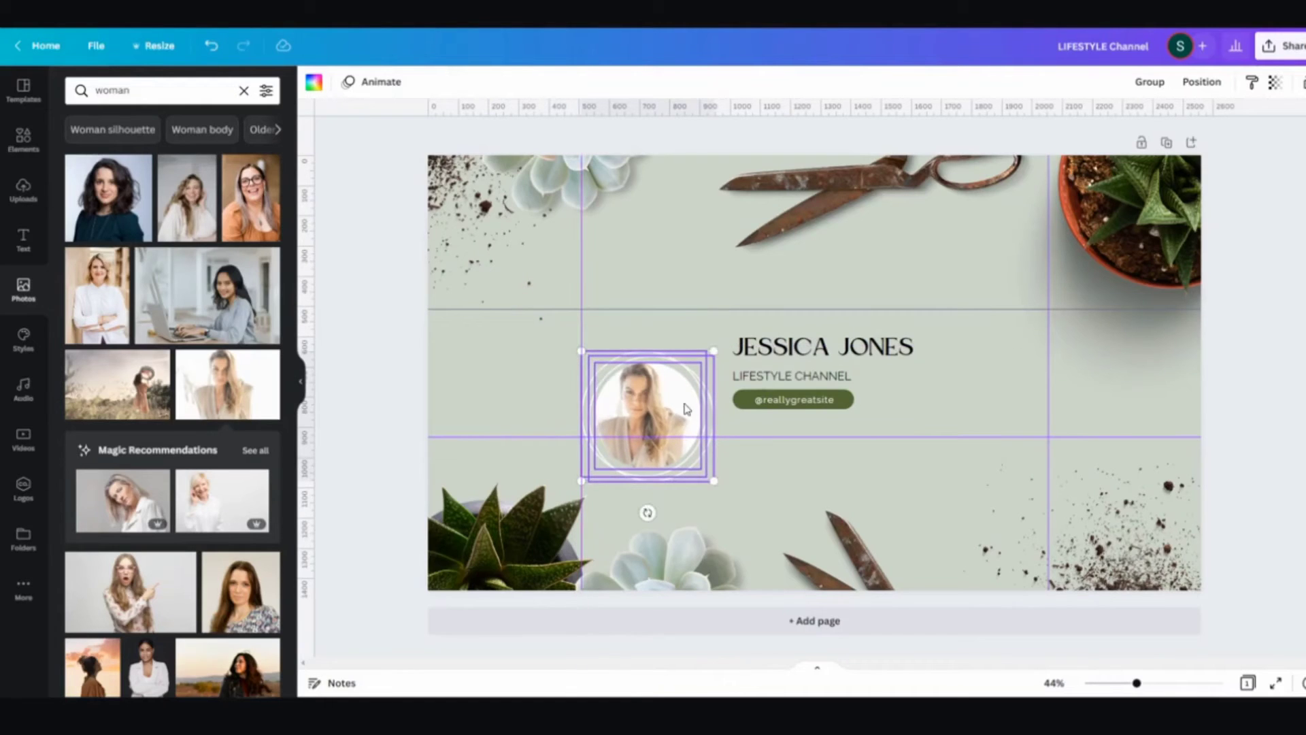
Step: Move the portrait and rings between the horizontal guides, shrink them slightly and centre them with a margin beside the headline
left_click_drag(667, 400, 667, 359)
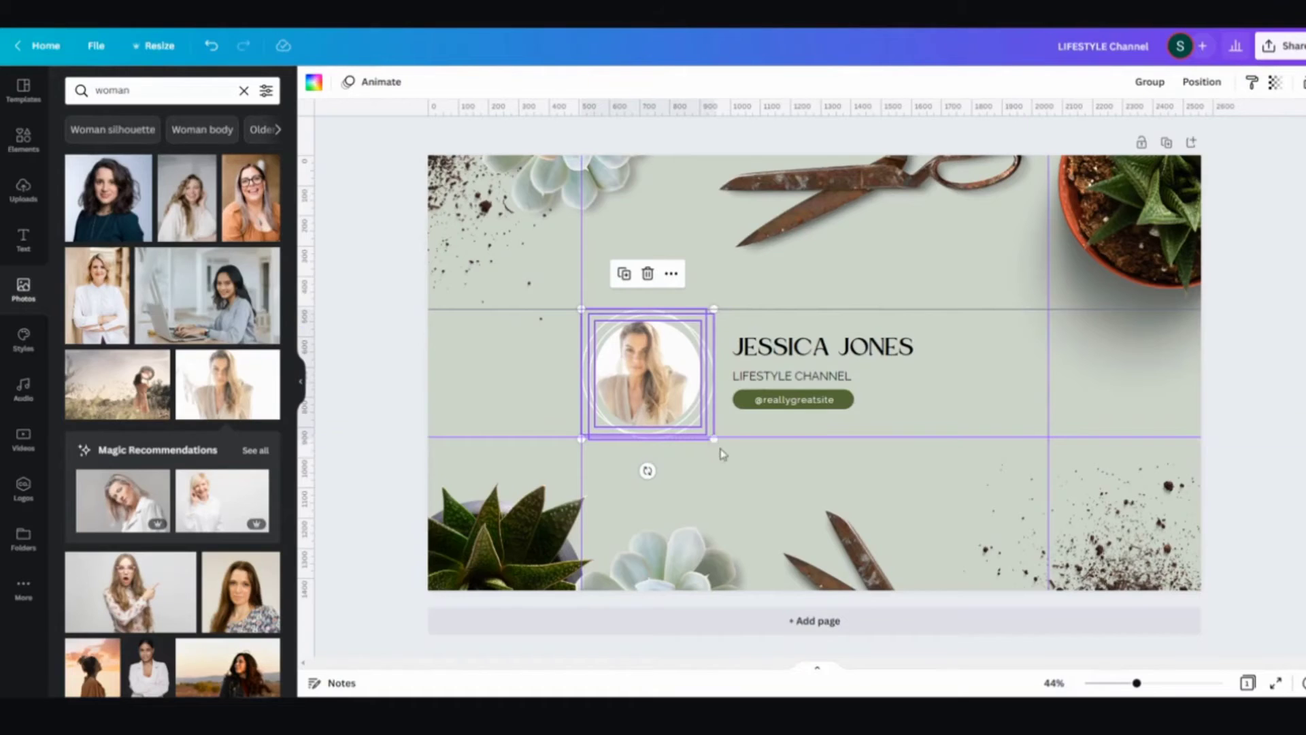
left_click_drag(717, 442, 694, 421)
left_click_drag(645, 362, 657, 372)
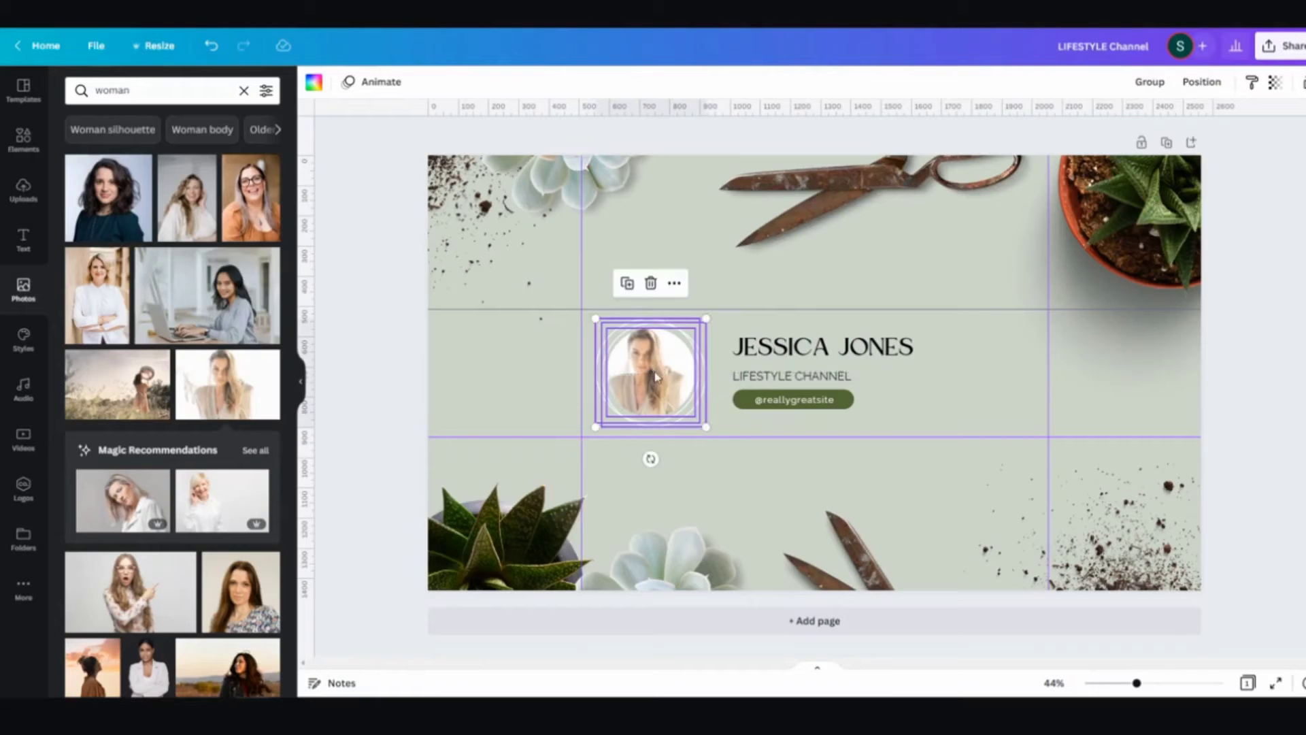
left_click(1269, 419)
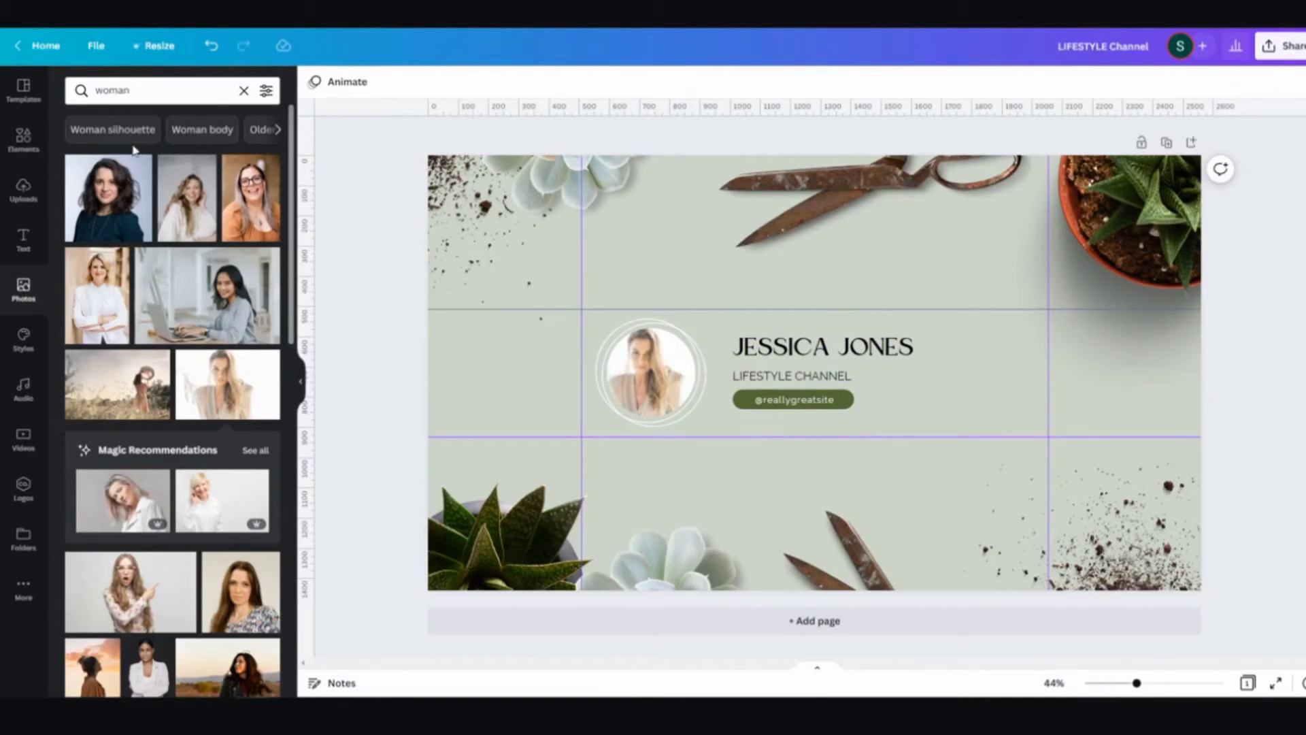
Step: Add the recently used red SUBSCRIBE button graphic with bell and hand, shrink it and place it beside the handle badge
left_click(23, 150)
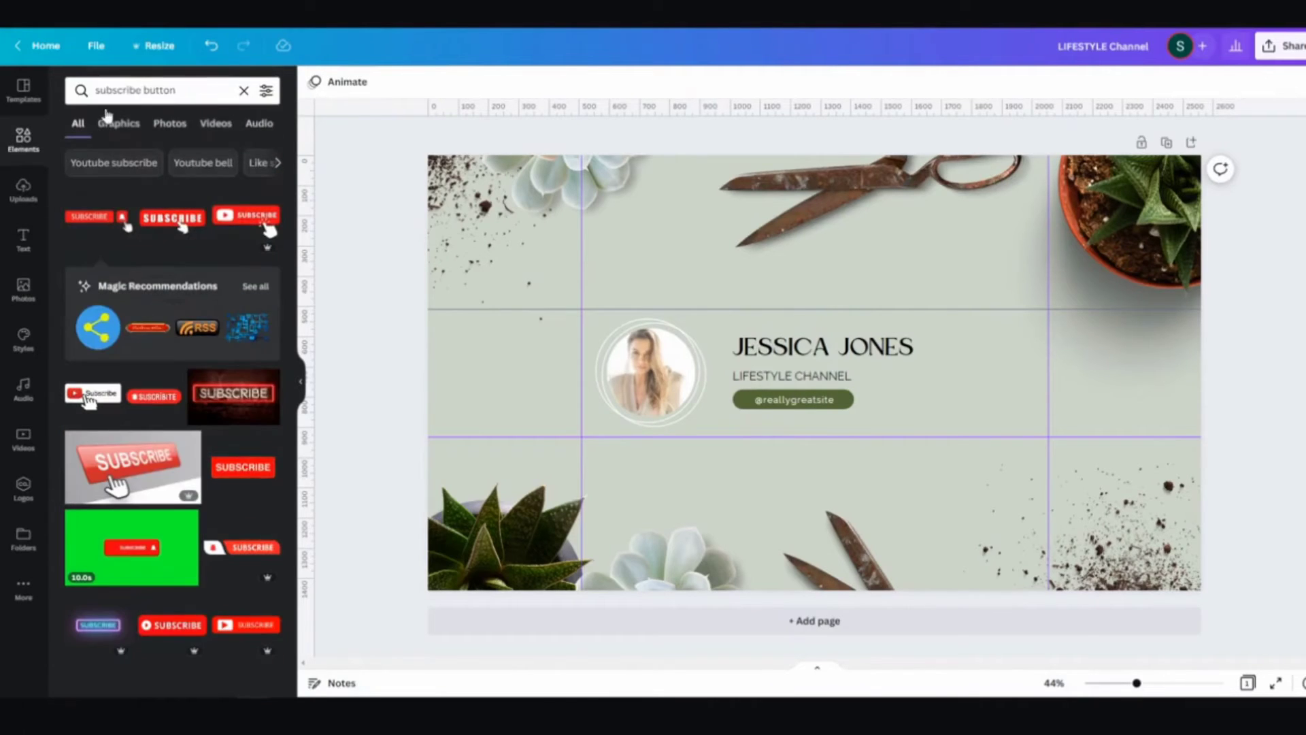
left_click(193, 89)
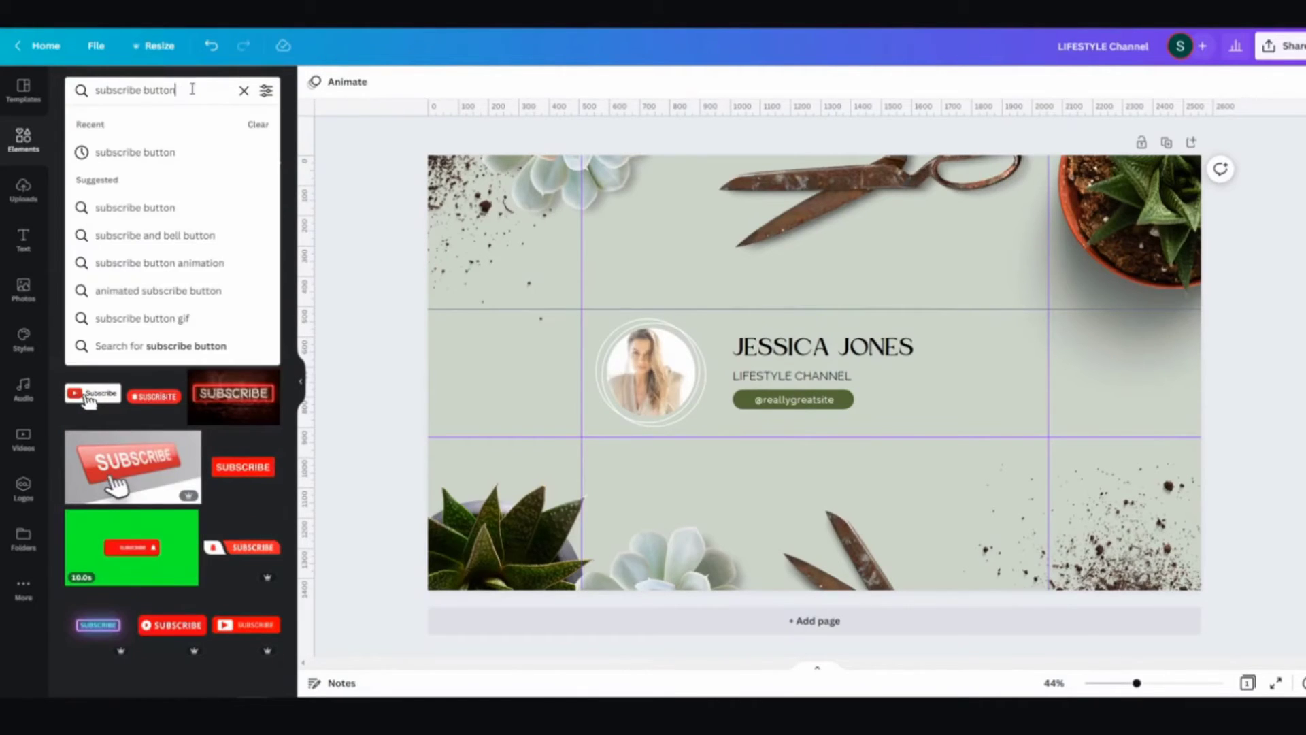
left_click(244, 90)
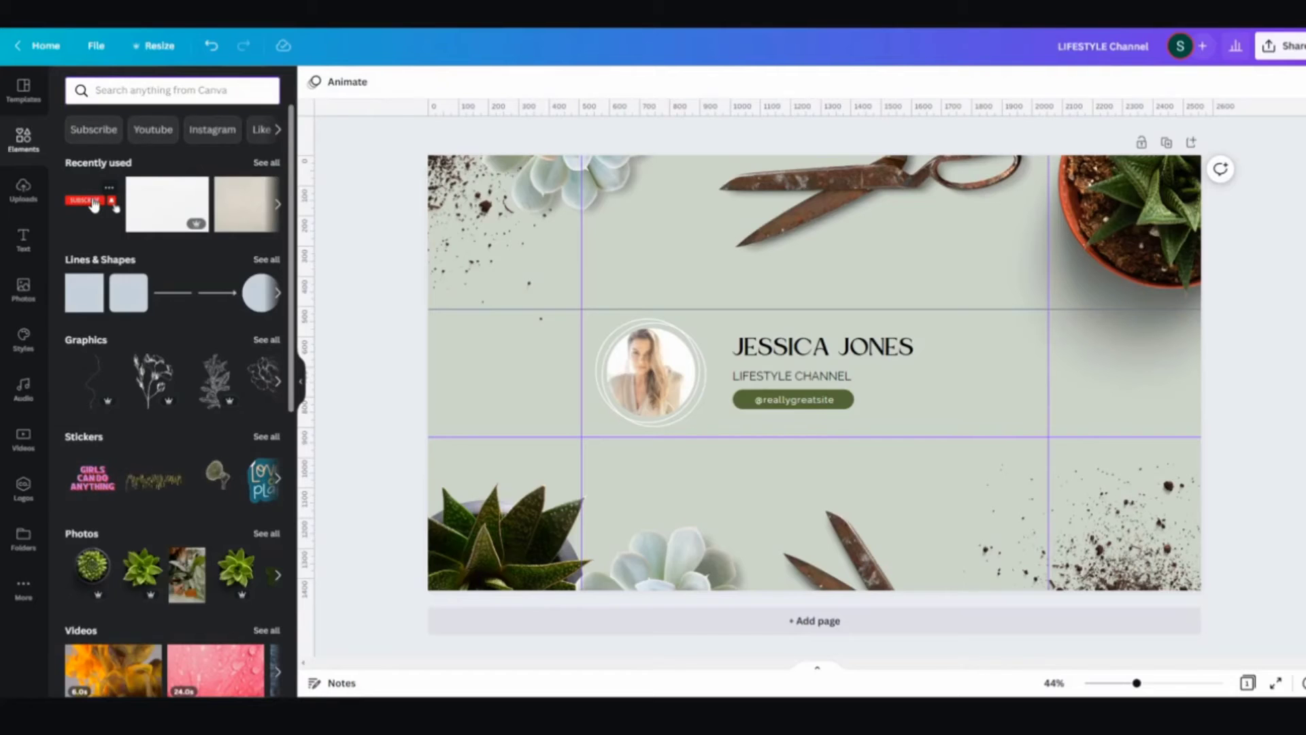
left_click(90, 204)
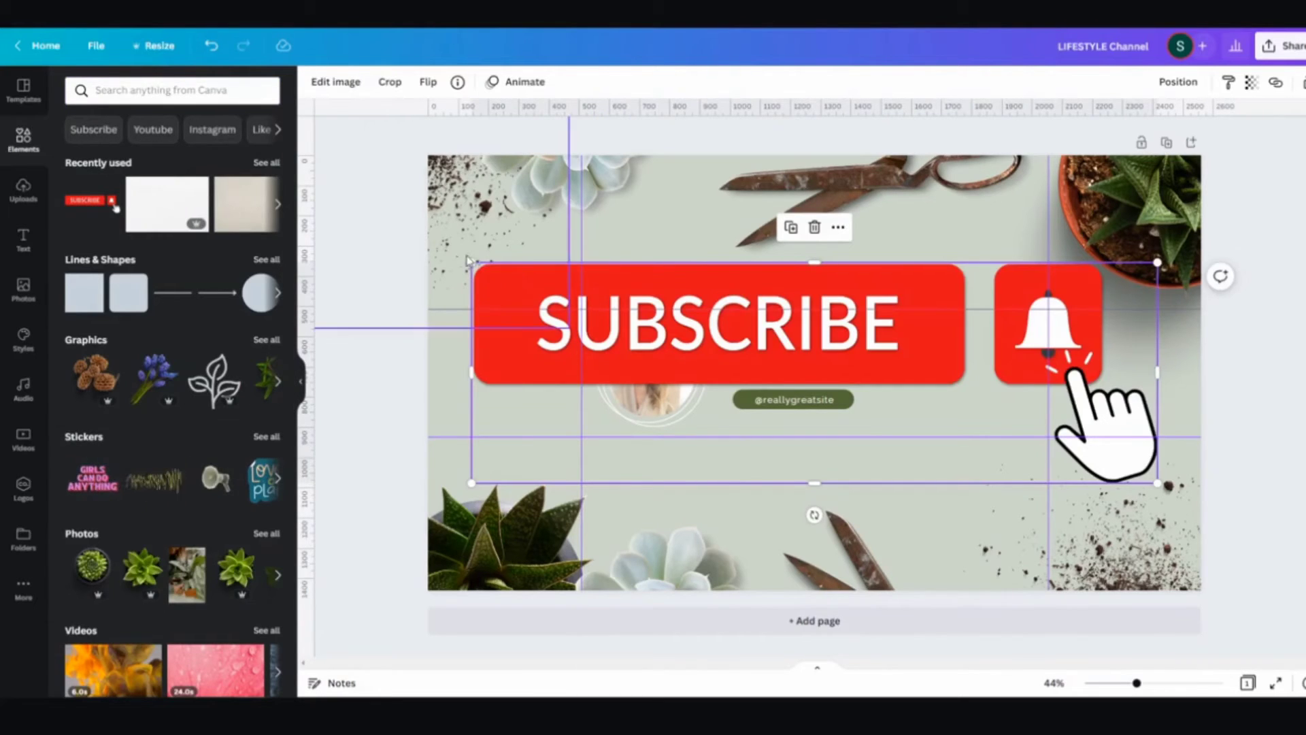
left_click_drag(472, 263, 990, 510)
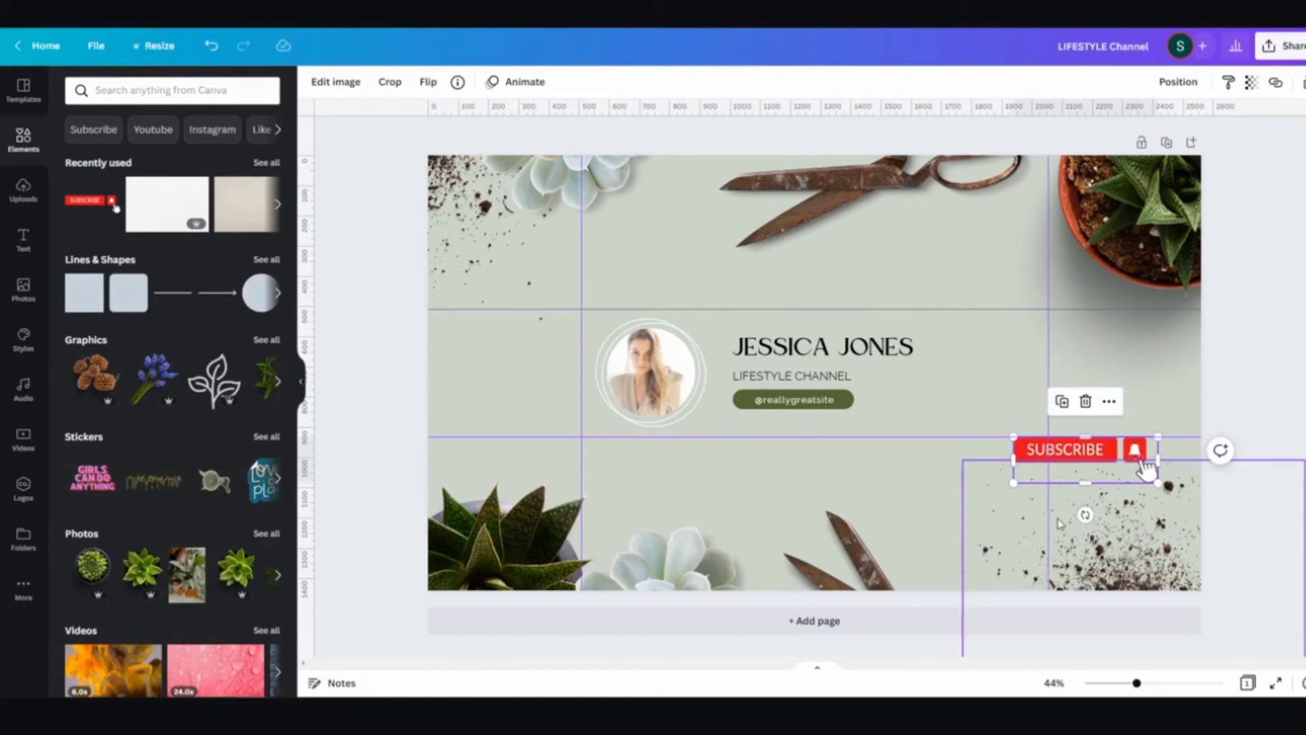
left_click_drag(1102, 445, 981, 400)
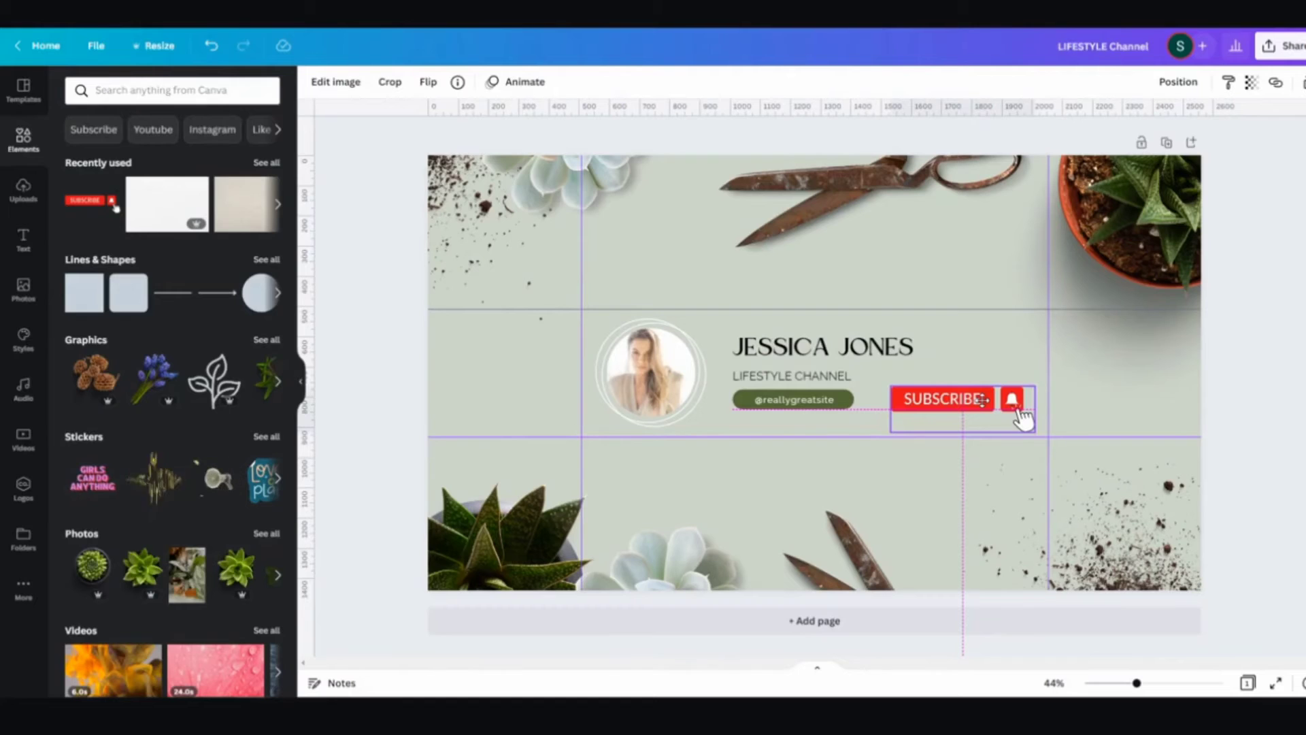
left_click_drag(981, 400, 981, 400)
left_click(1246, 500)
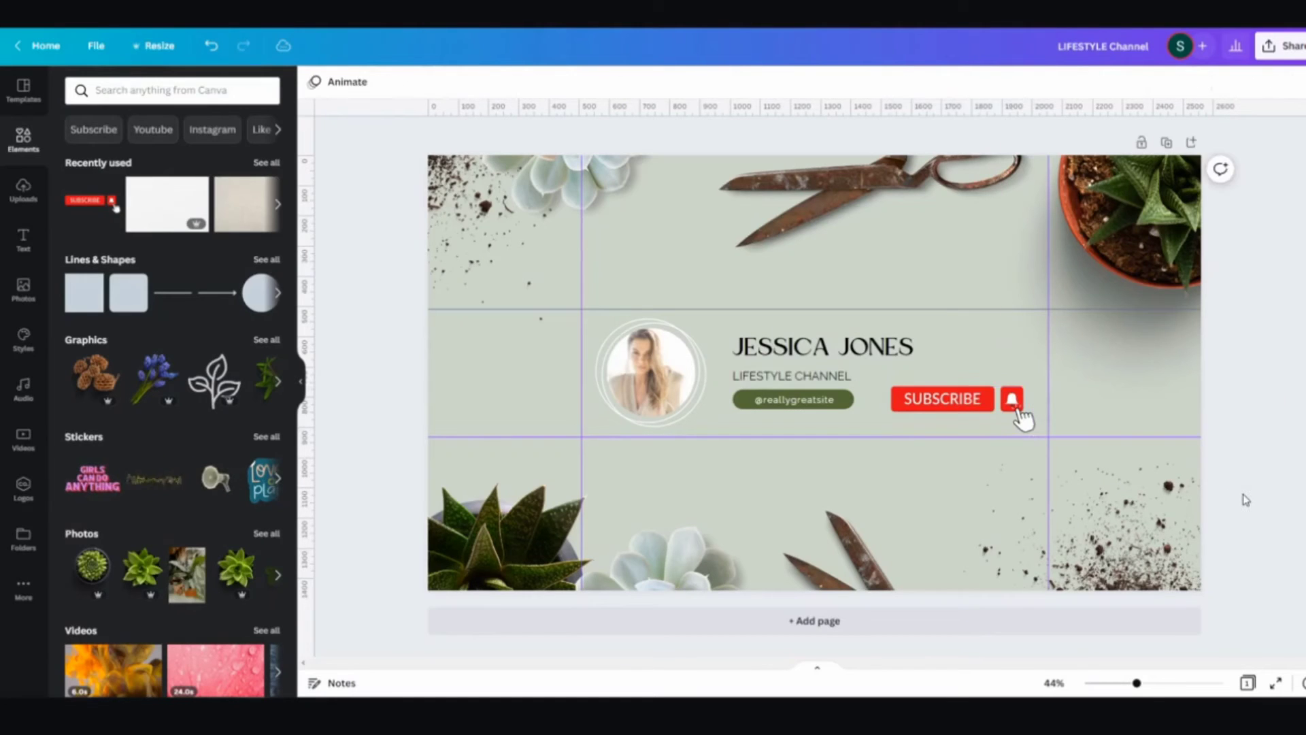
Step: Scale the subscribe graphic down slightly and align its button with the handle badge, inside the guides
left_click_drag(1020, 416, 1020, 412)
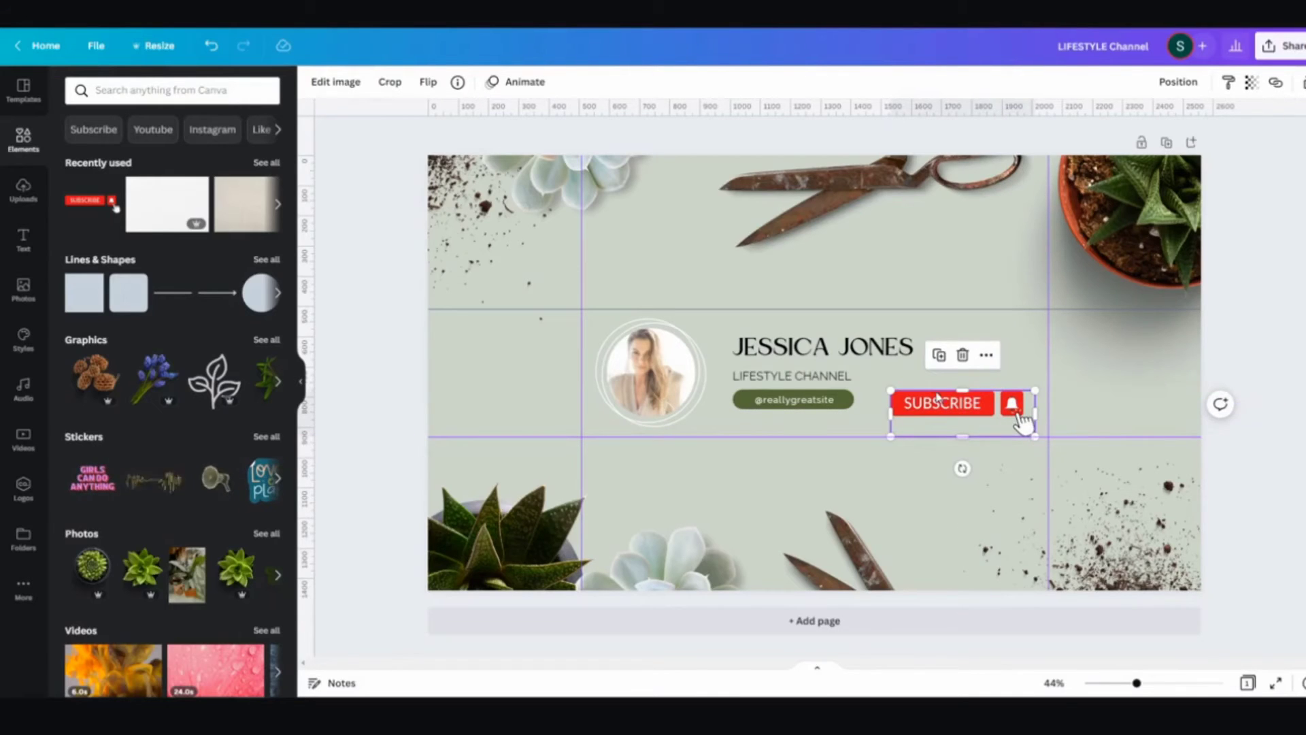
left_click_drag(891, 391, 945, 400)
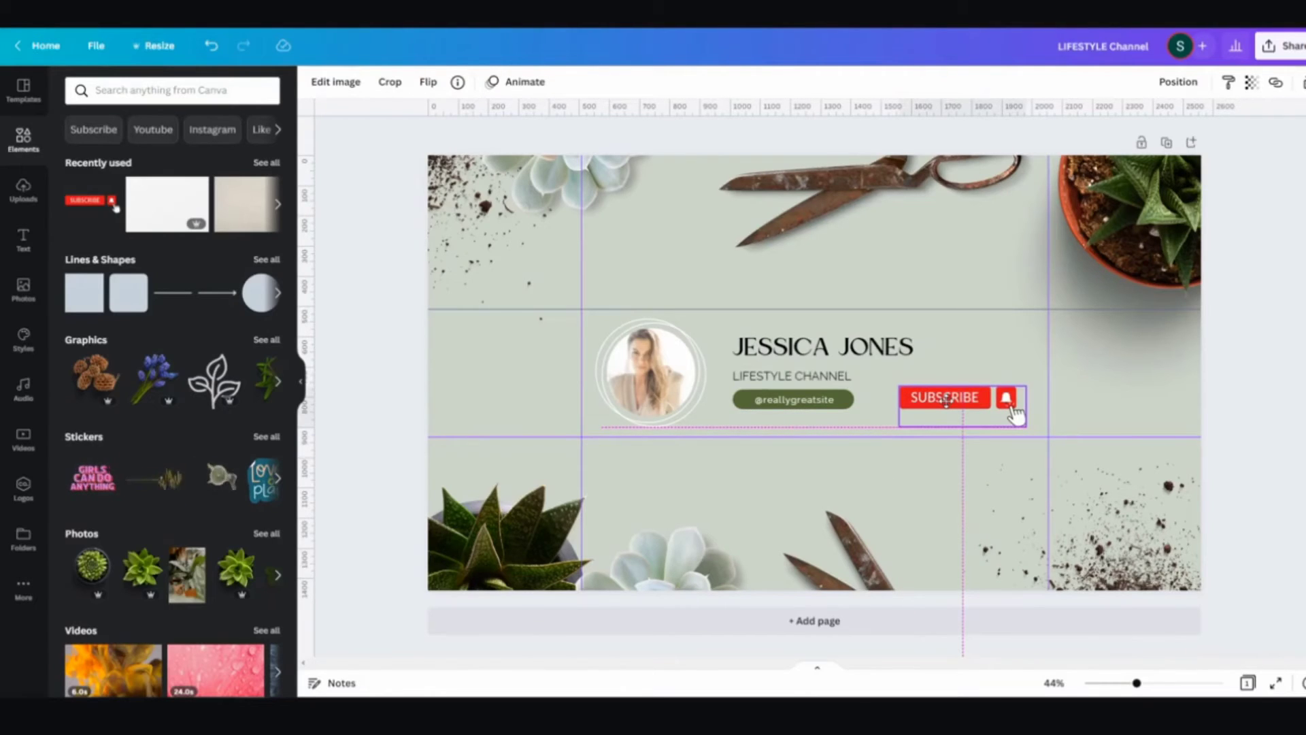
left_click_drag(946, 400, 950, 400)
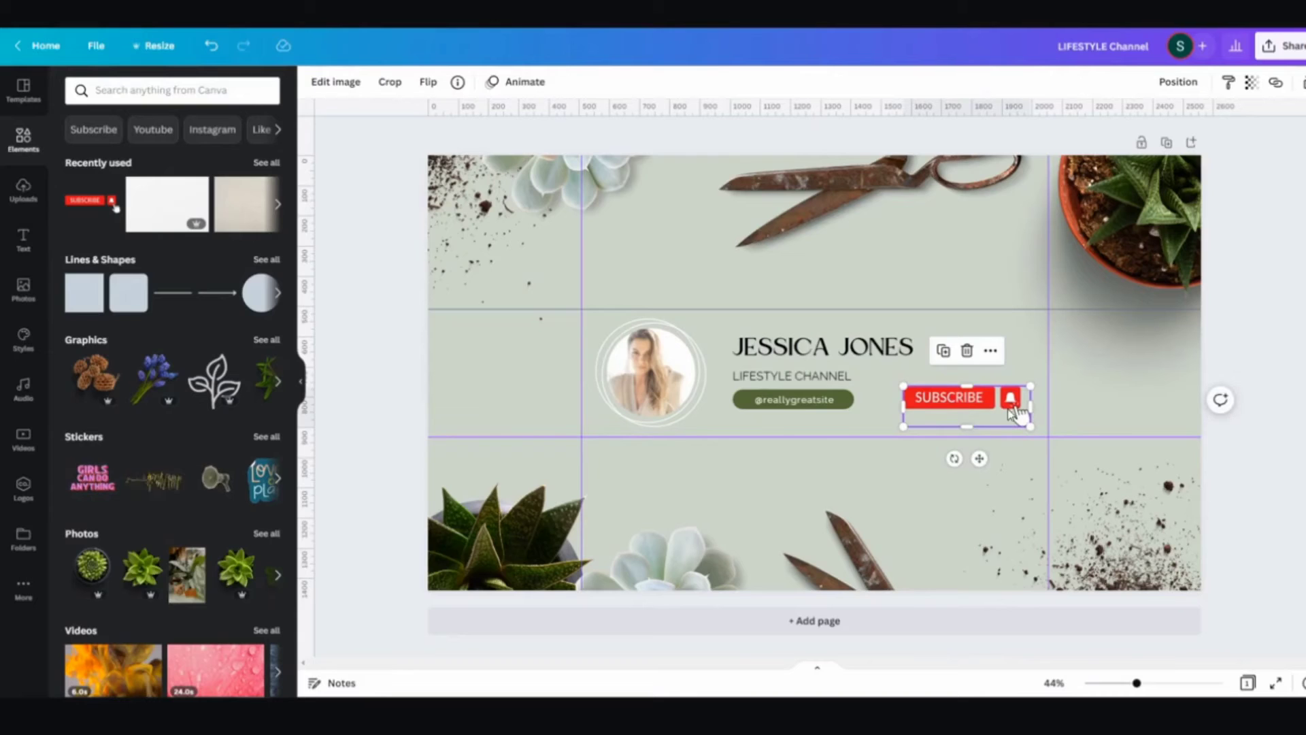
left_click(1246, 544)
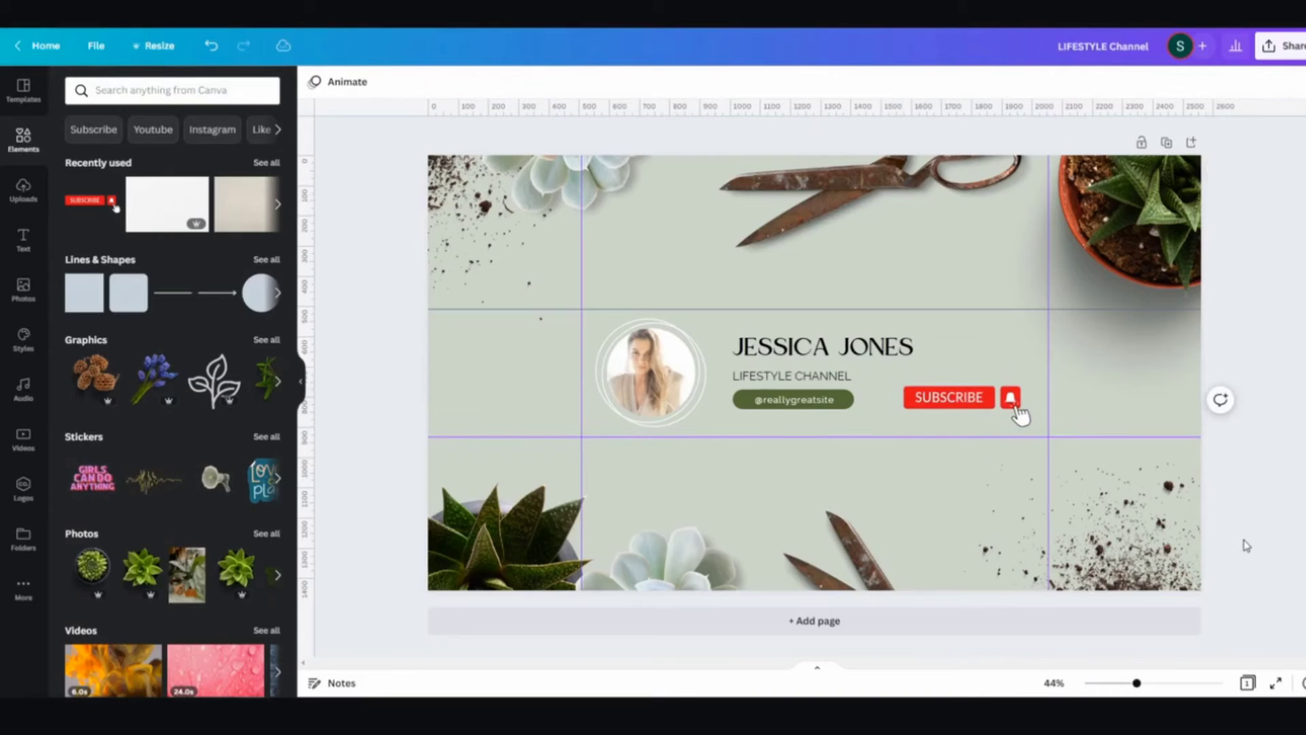
left_click(956, 413)
left_click_drag(955, 413, 952, 406)
left_click(1269, 541)
Step: Delete both soil splatters and both pairs of scissors from the banner, keeping the plants
left_click(1141, 589)
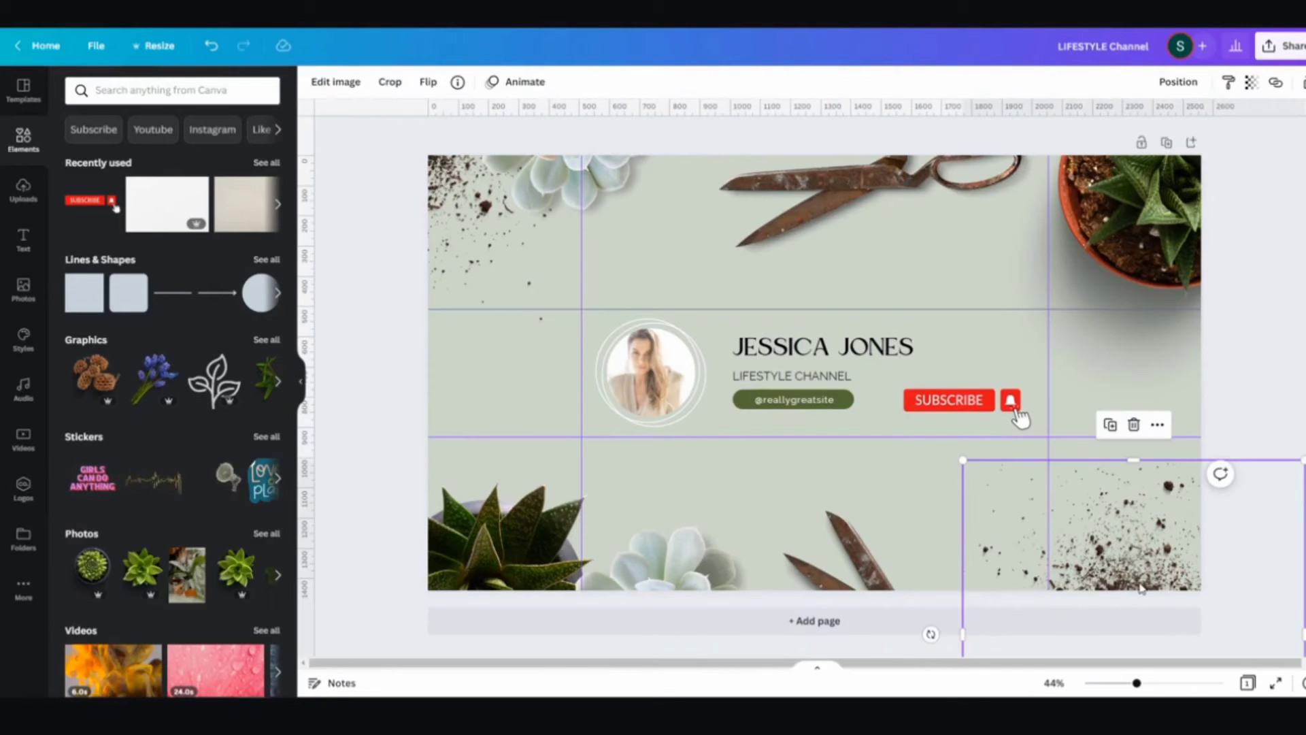
left_click_drag(1141, 588, 843, 564)
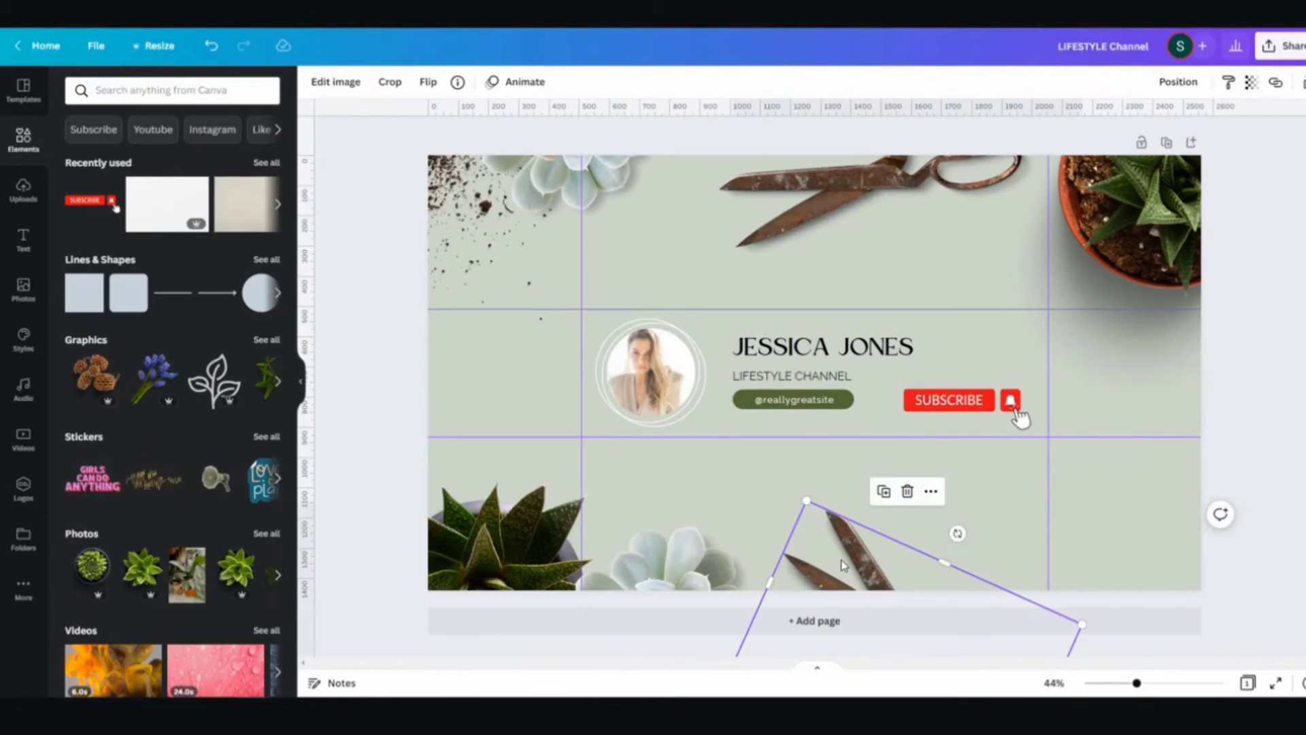
key("ctrl+z")
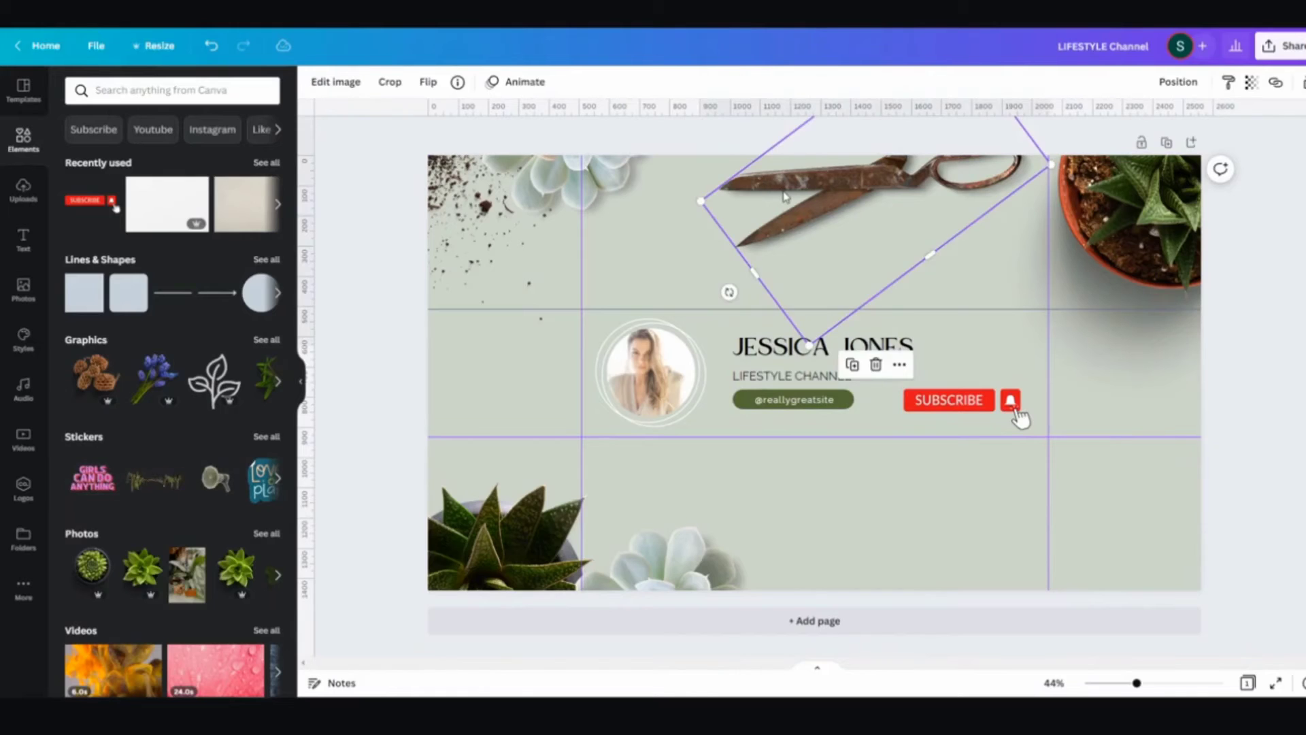
key("Delete")
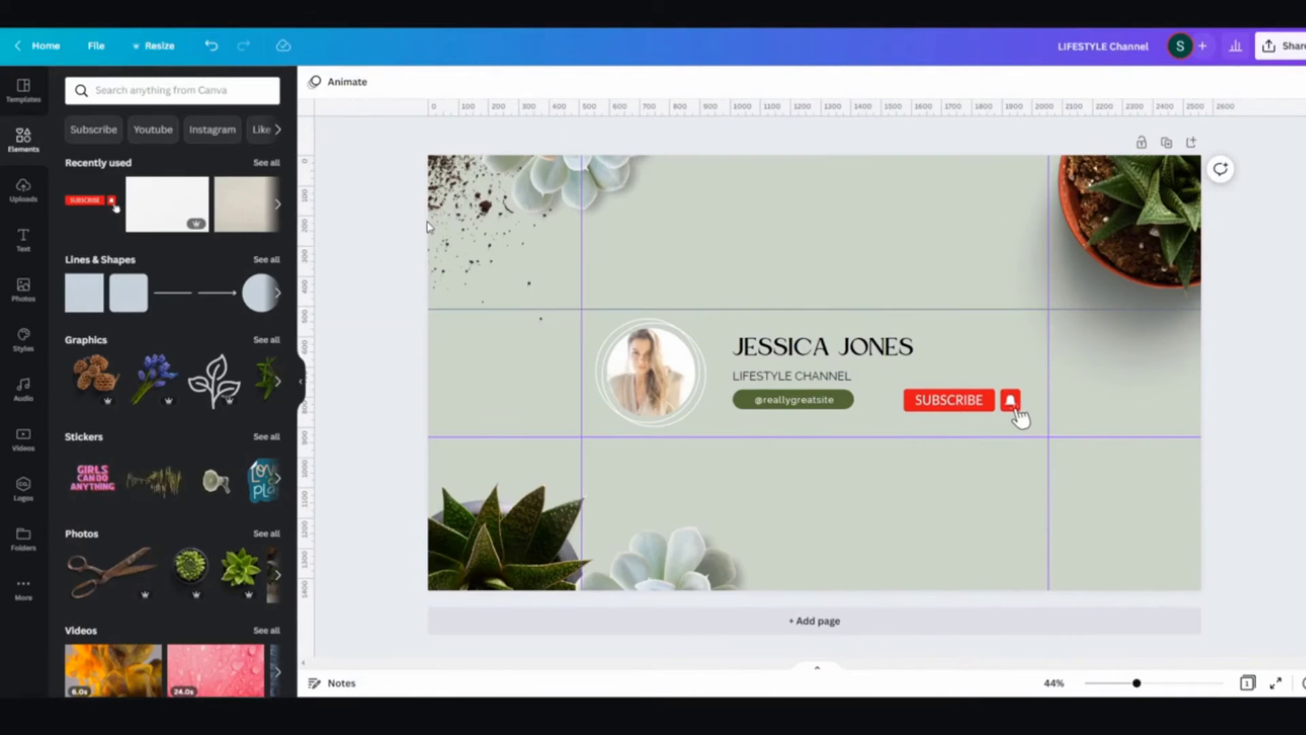
left_click(439, 228)
key("Delete")
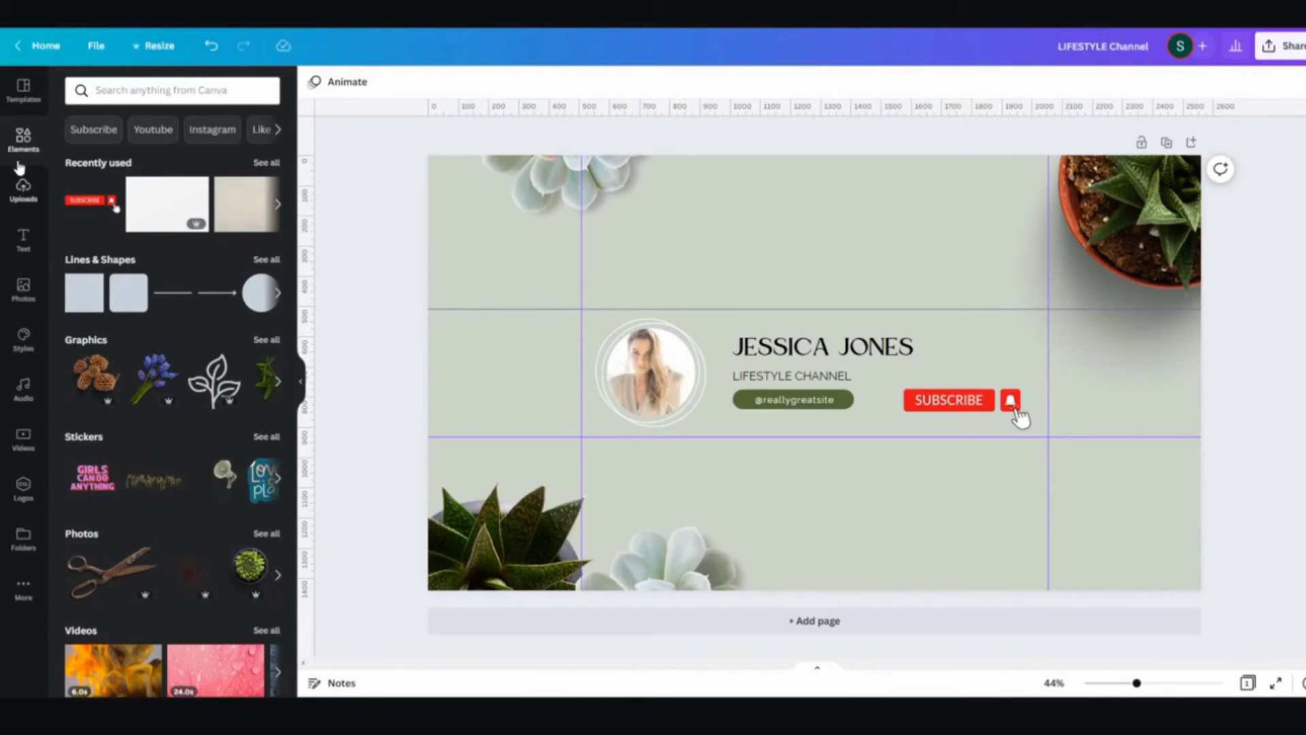
Step: Apply the recently used white, taupe and charcoal colour palette and shuffle it until the banner background is dark charcoal
left_click(23, 338)
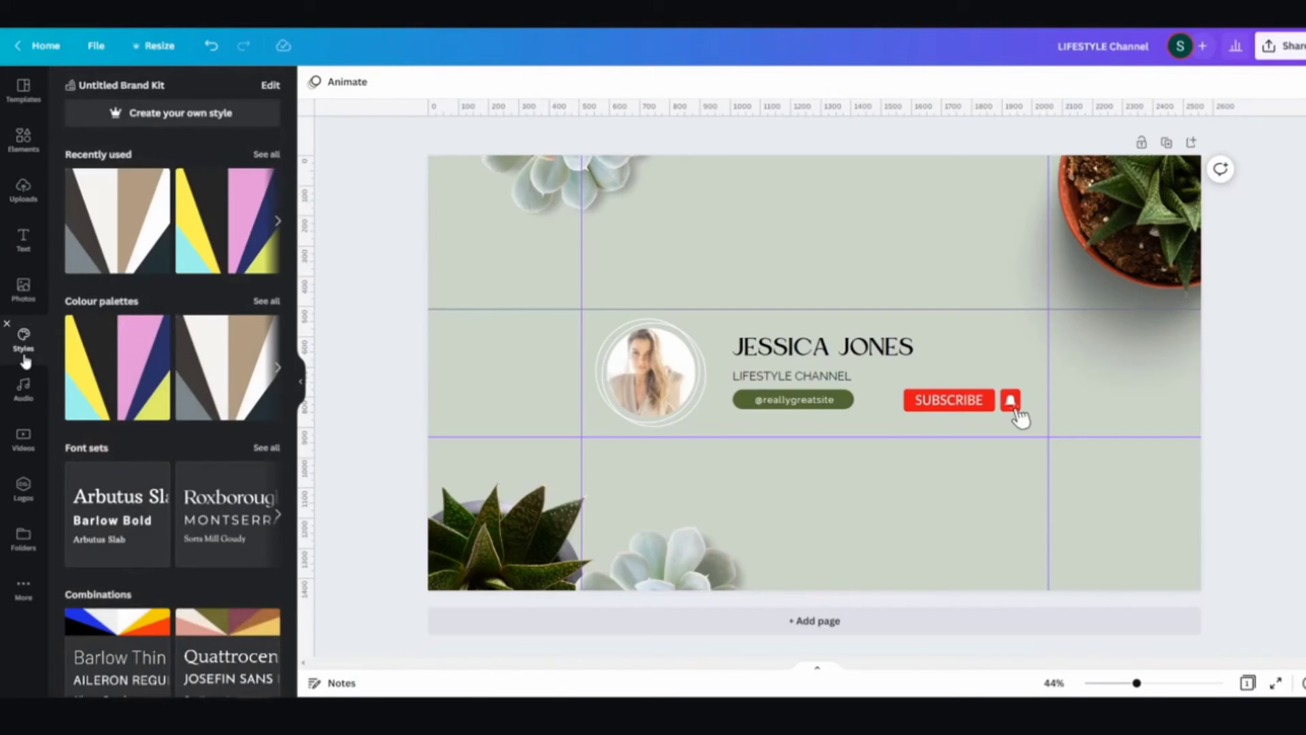
left_click(114, 234)
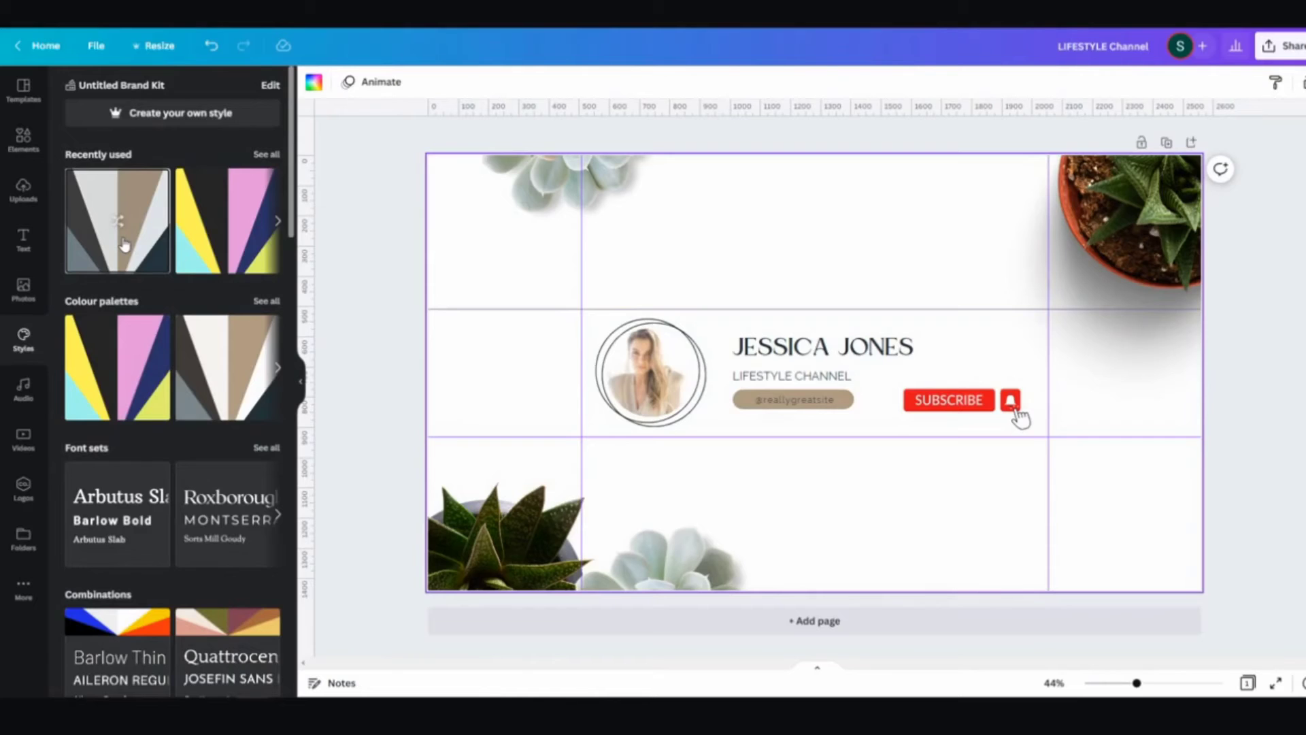
left_click(124, 244)
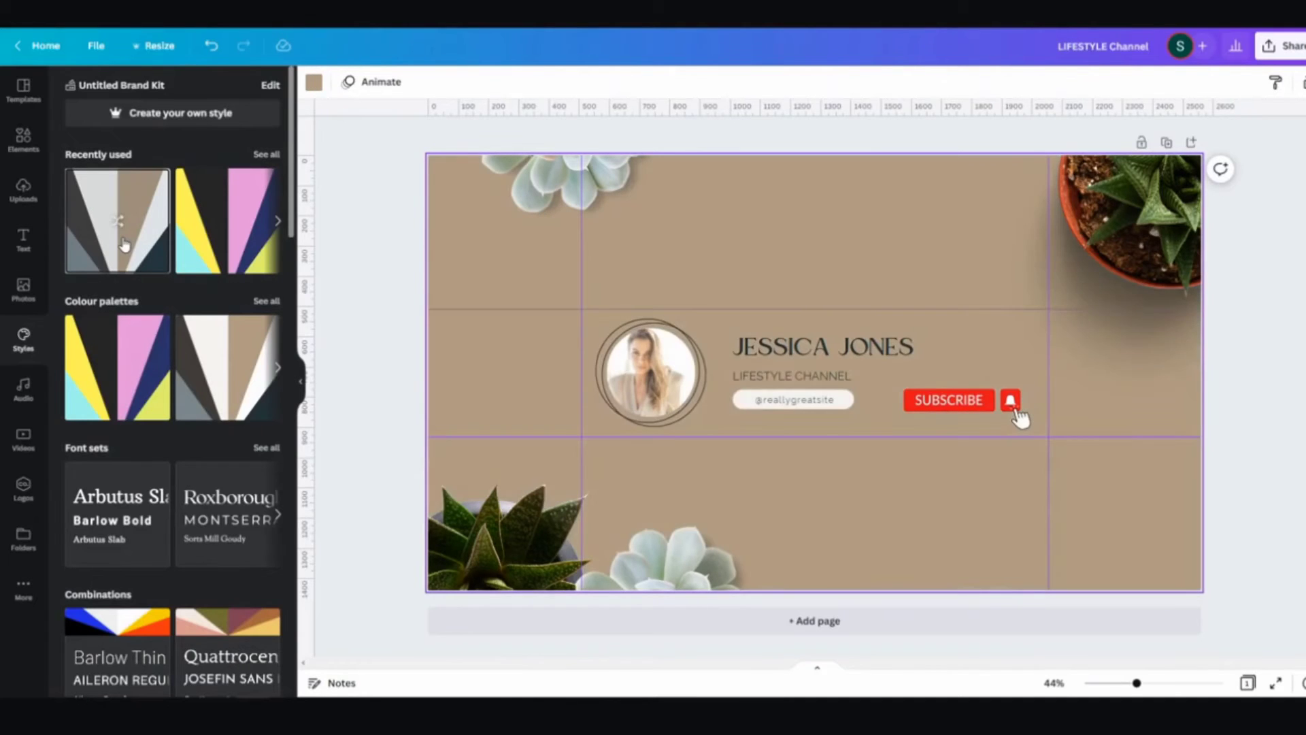
left_click(124, 245)
left_click(124, 245)
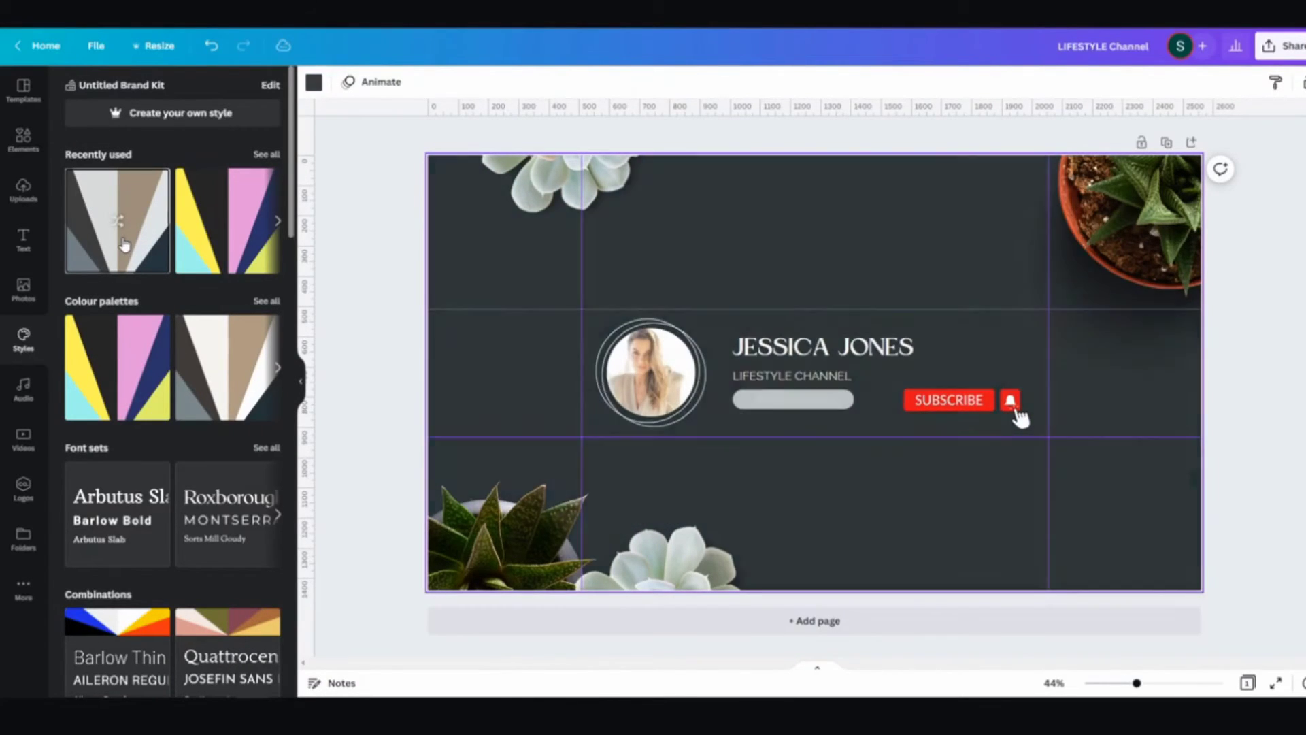
Step: Try shuffled variations of both recent colour palettes, settling on the white, taupe and charcoal palette with a white background and taupe handle badge
left_click(124, 245)
left_click(124, 245)
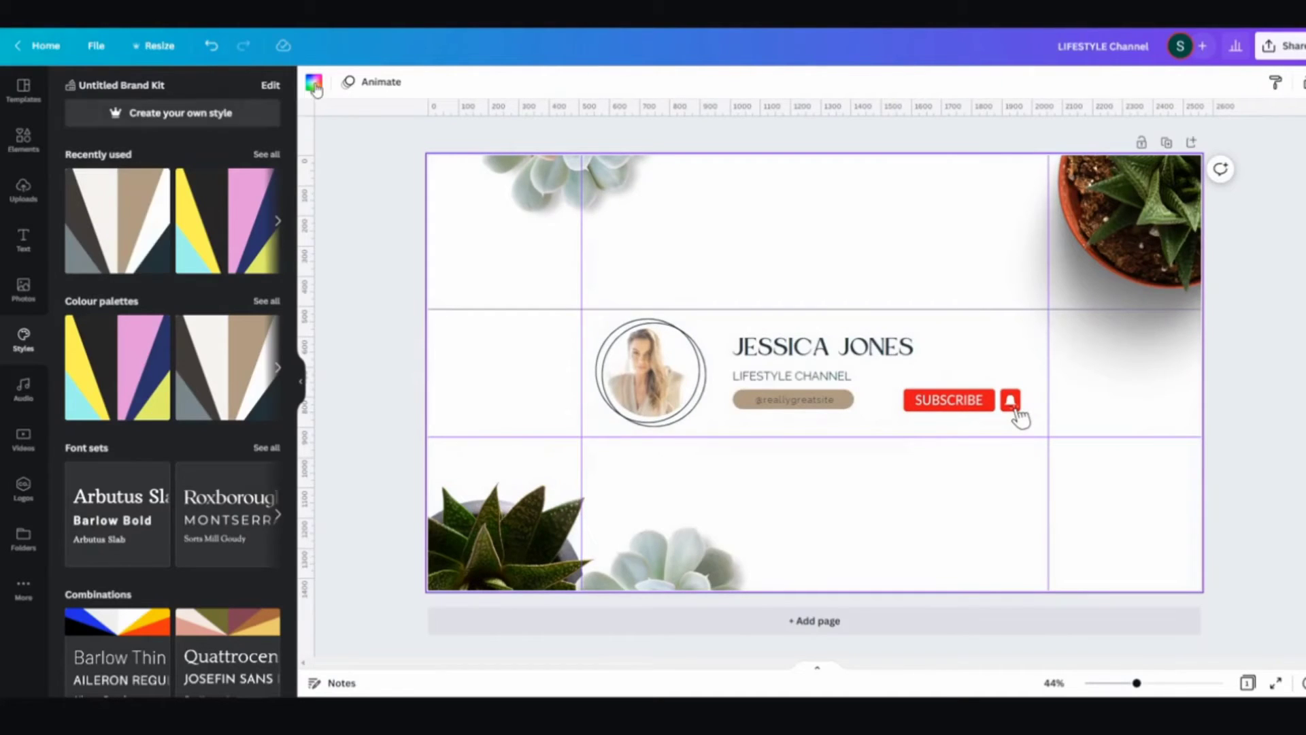
left_click(235, 388)
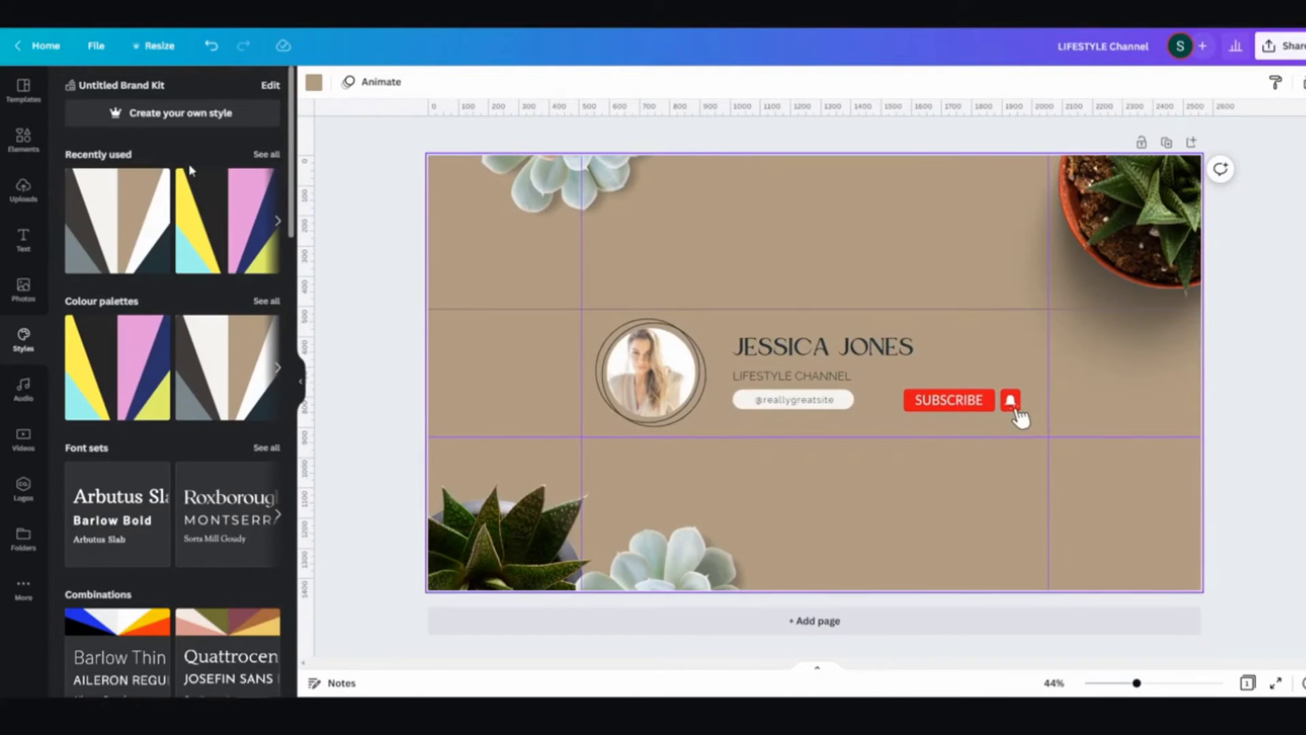
left_click(207, 218)
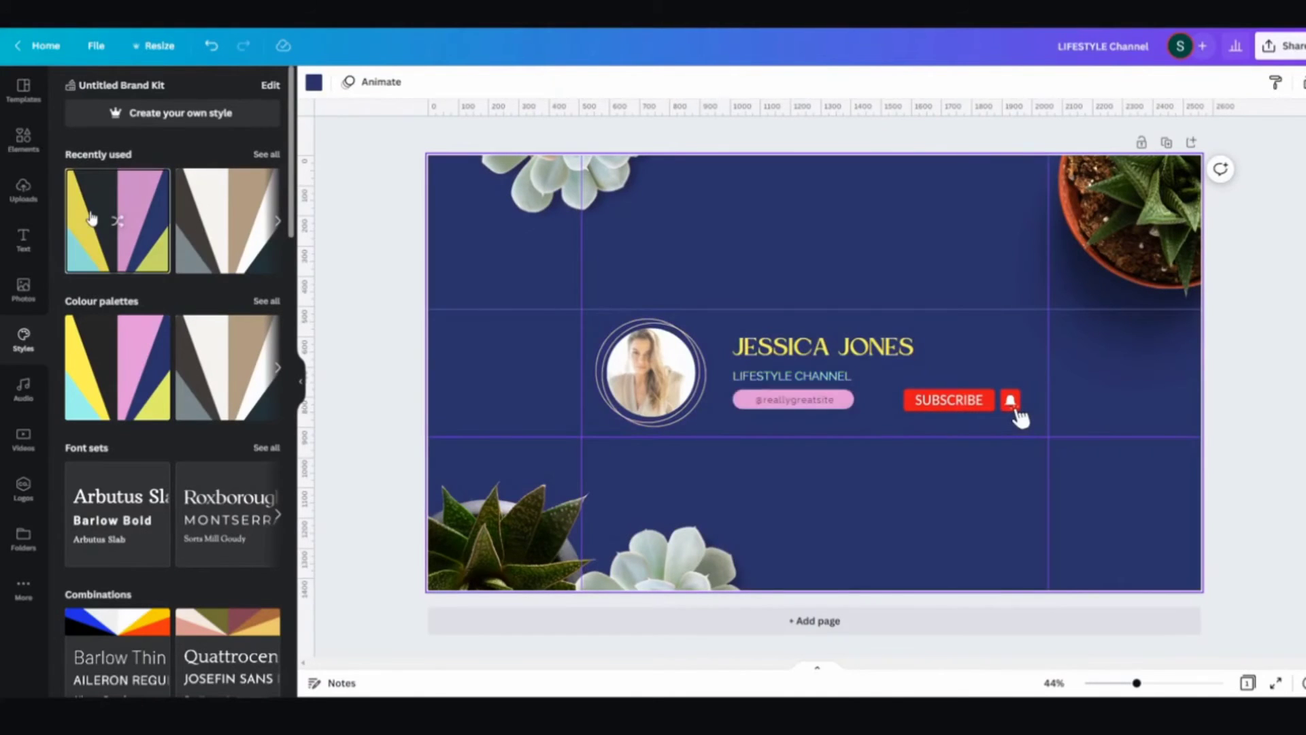
left_click(91, 218)
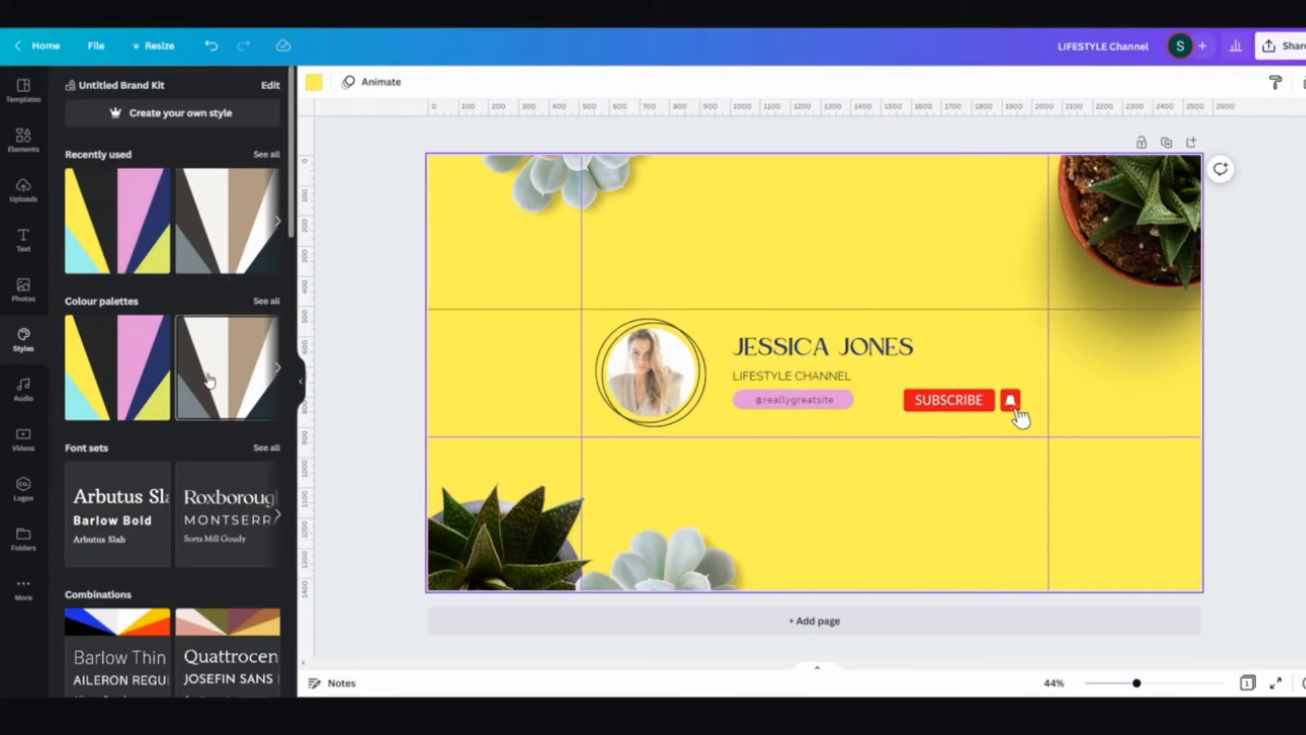
left_click(216, 383)
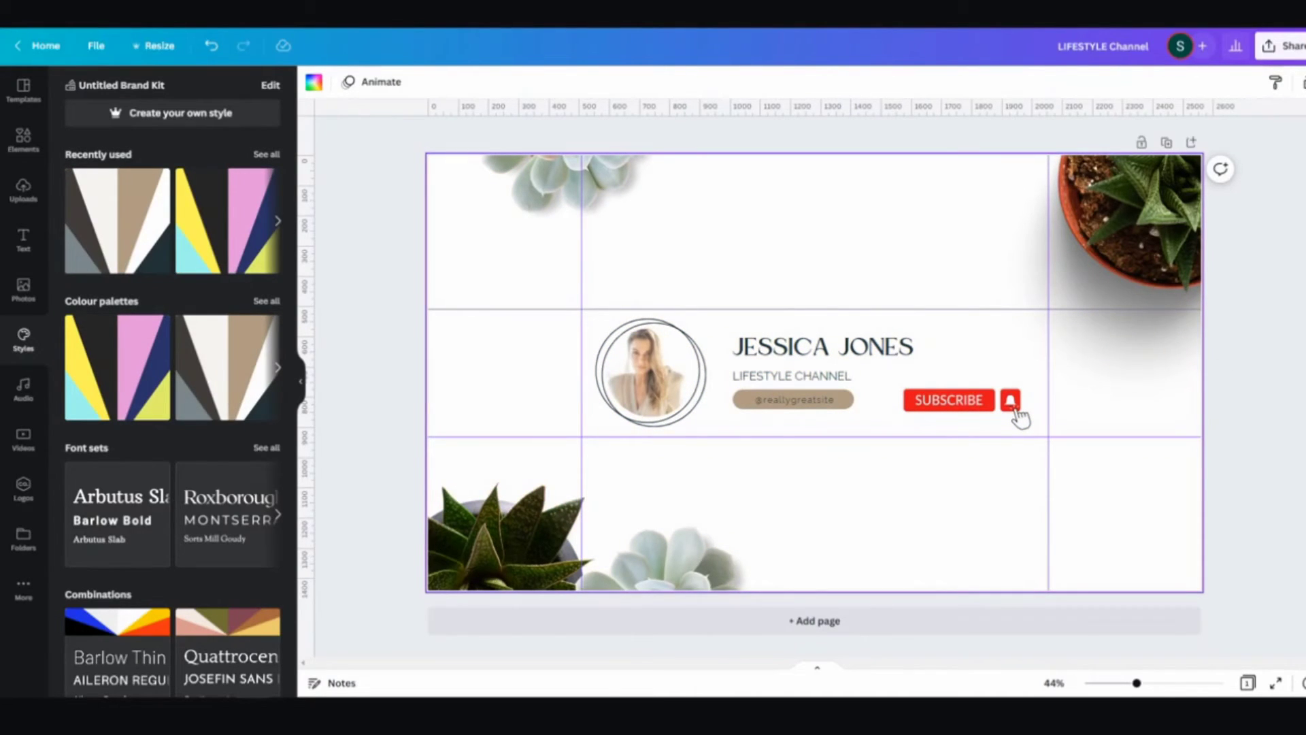
left_click(1286, 398)
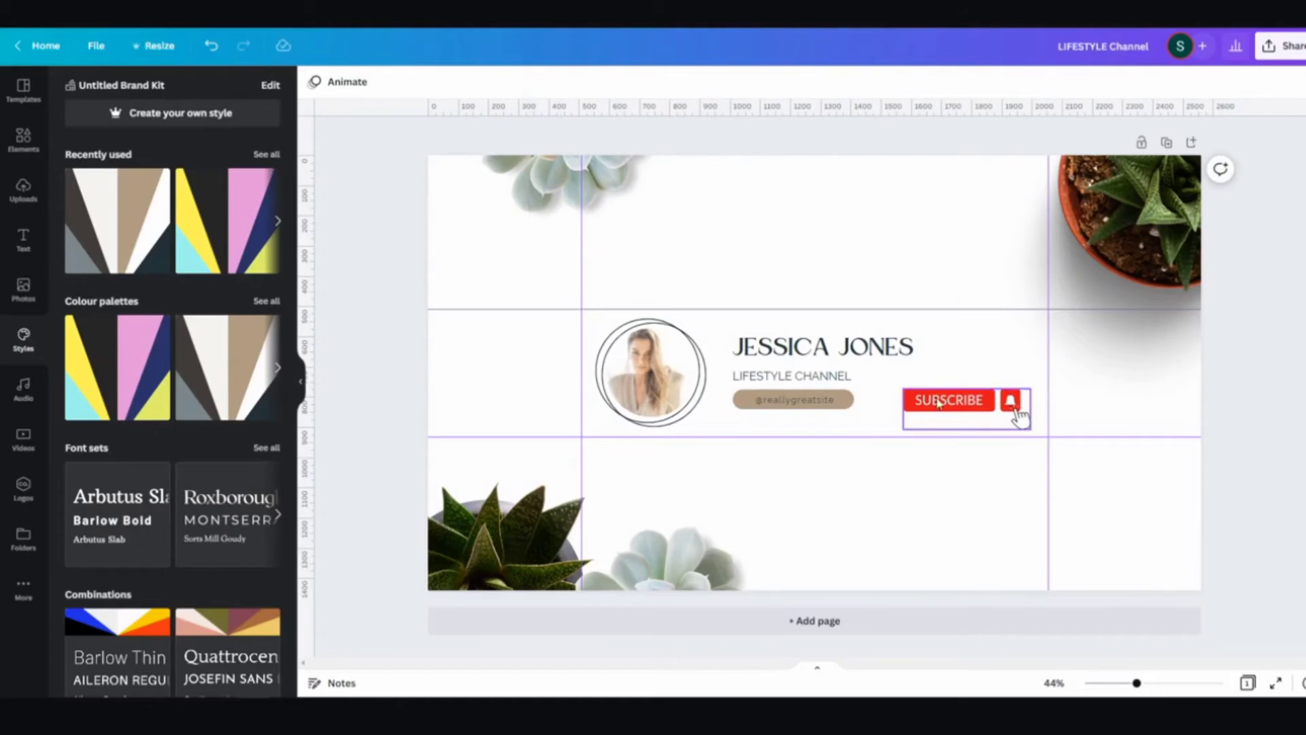
left_click(826, 403)
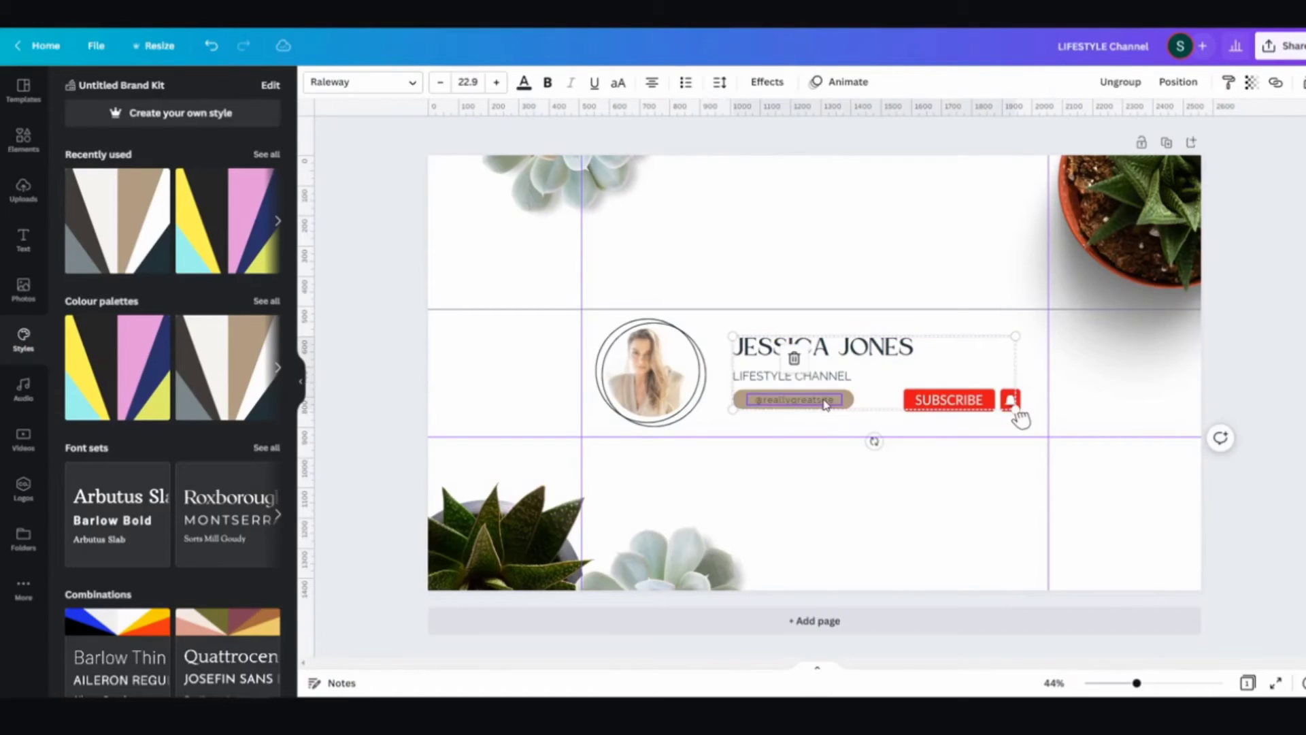
left_click(524, 84)
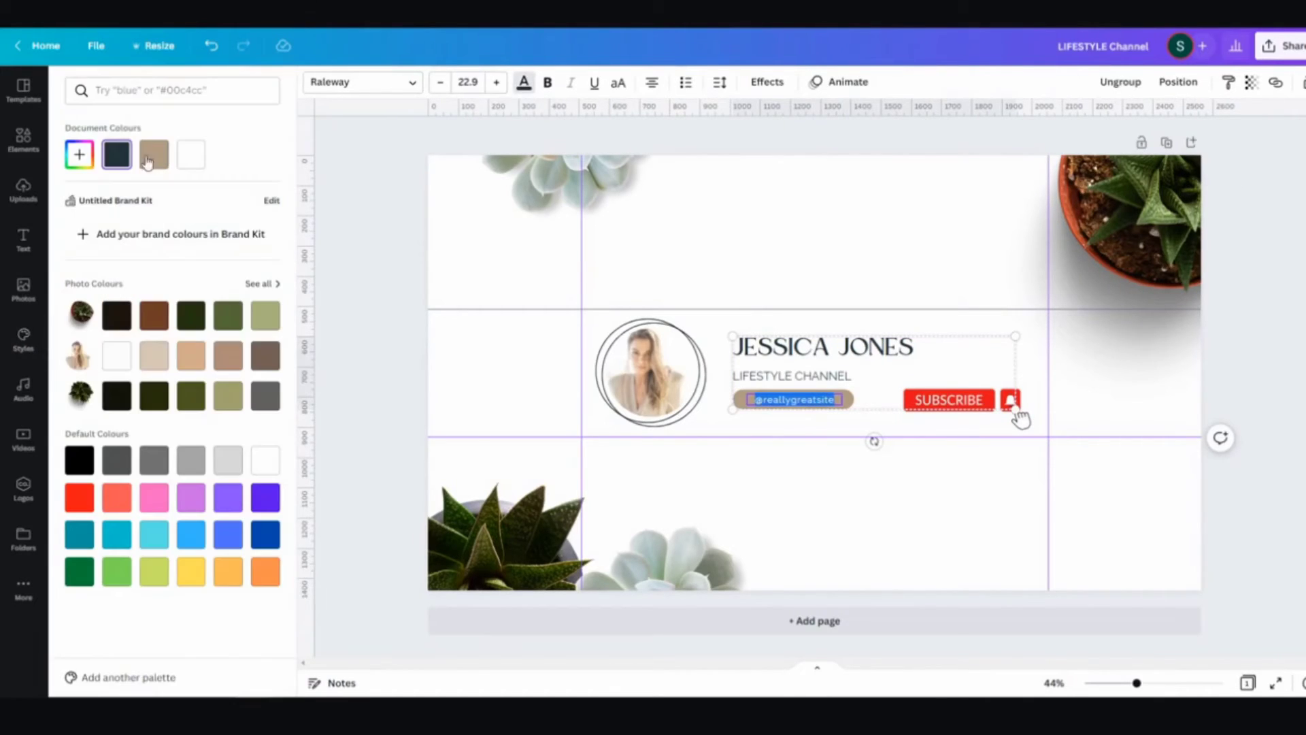
left_click(191, 155)
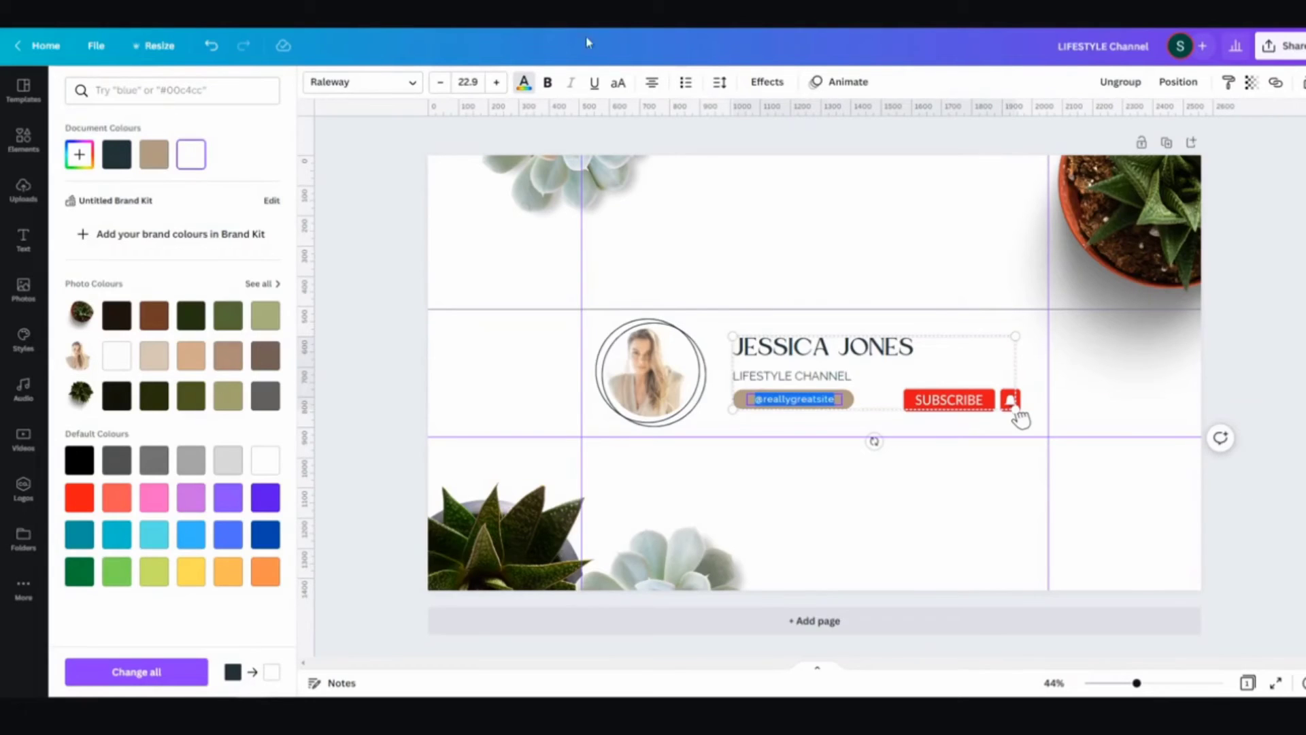
left_click(546, 83)
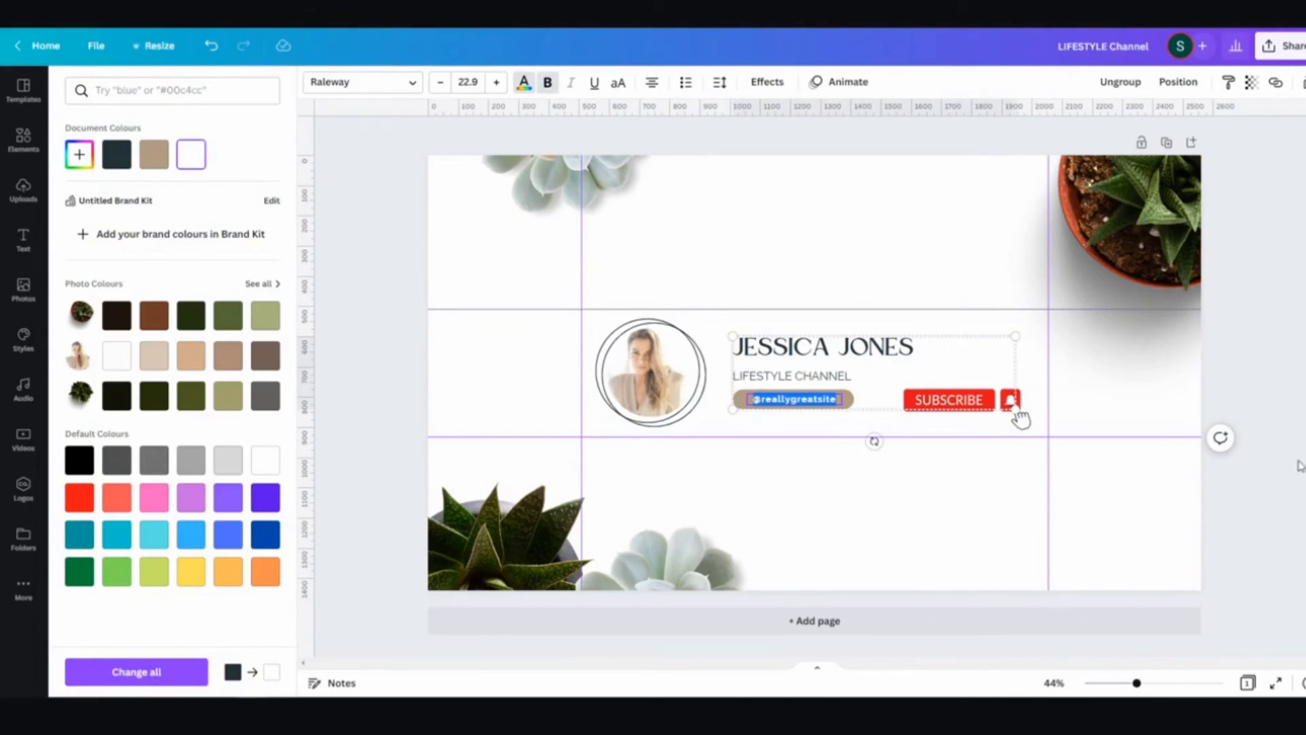
left_click(1291, 549)
left_click(1265, 530)
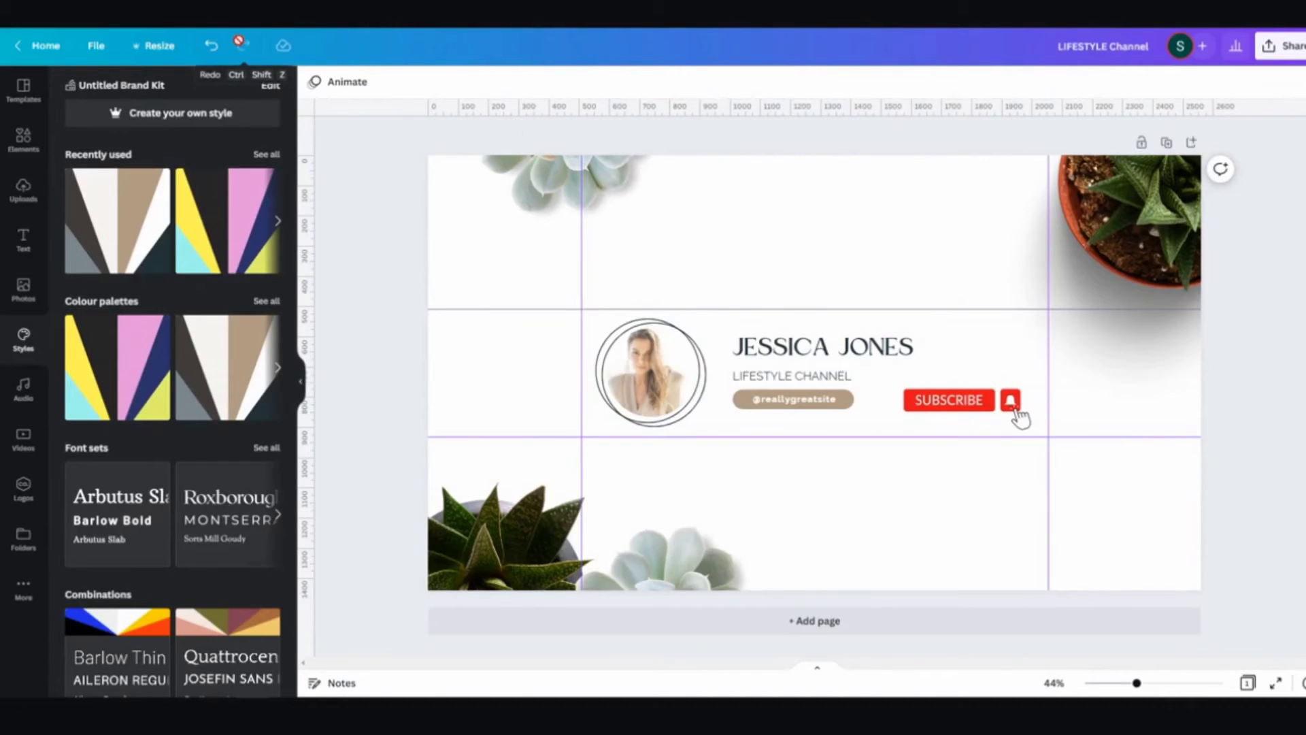
Step: Ungroup the channel name, LIFESTYLE CHANNEL subtitle and handle badge into separate elements
left_click(749, 382)
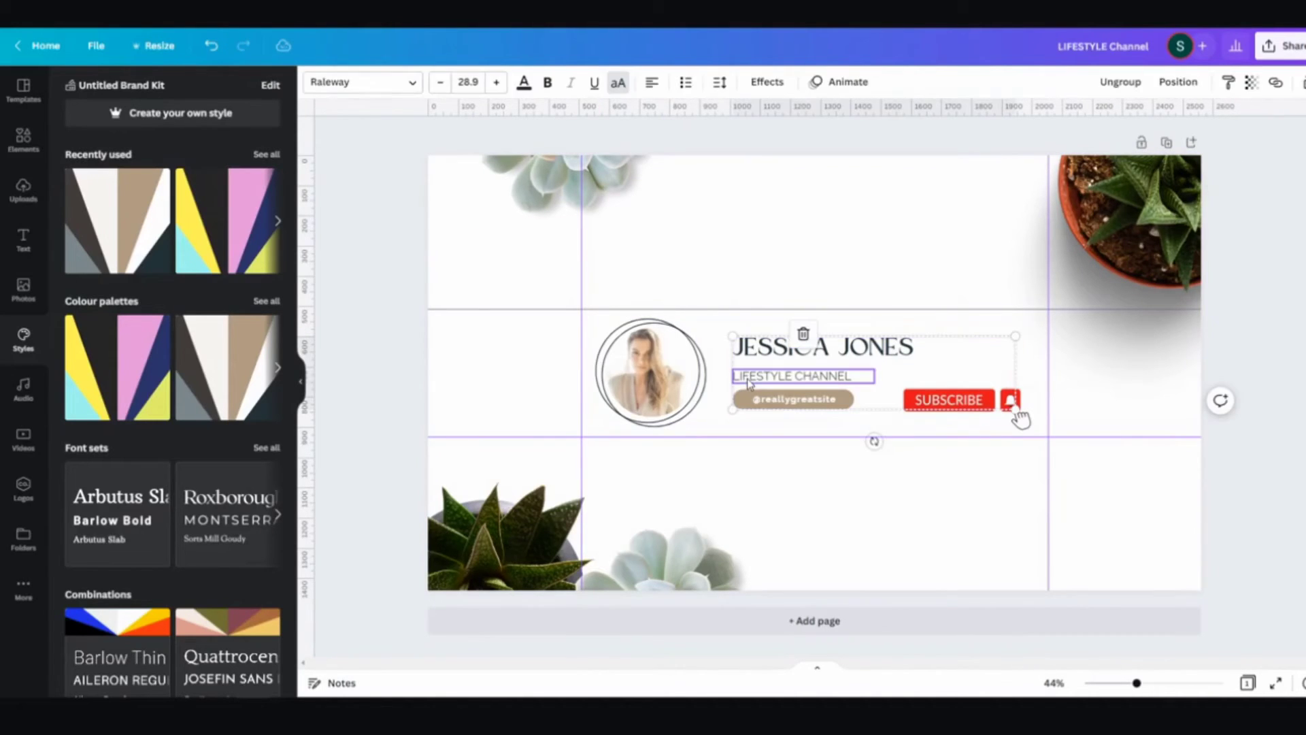
key("Escape")
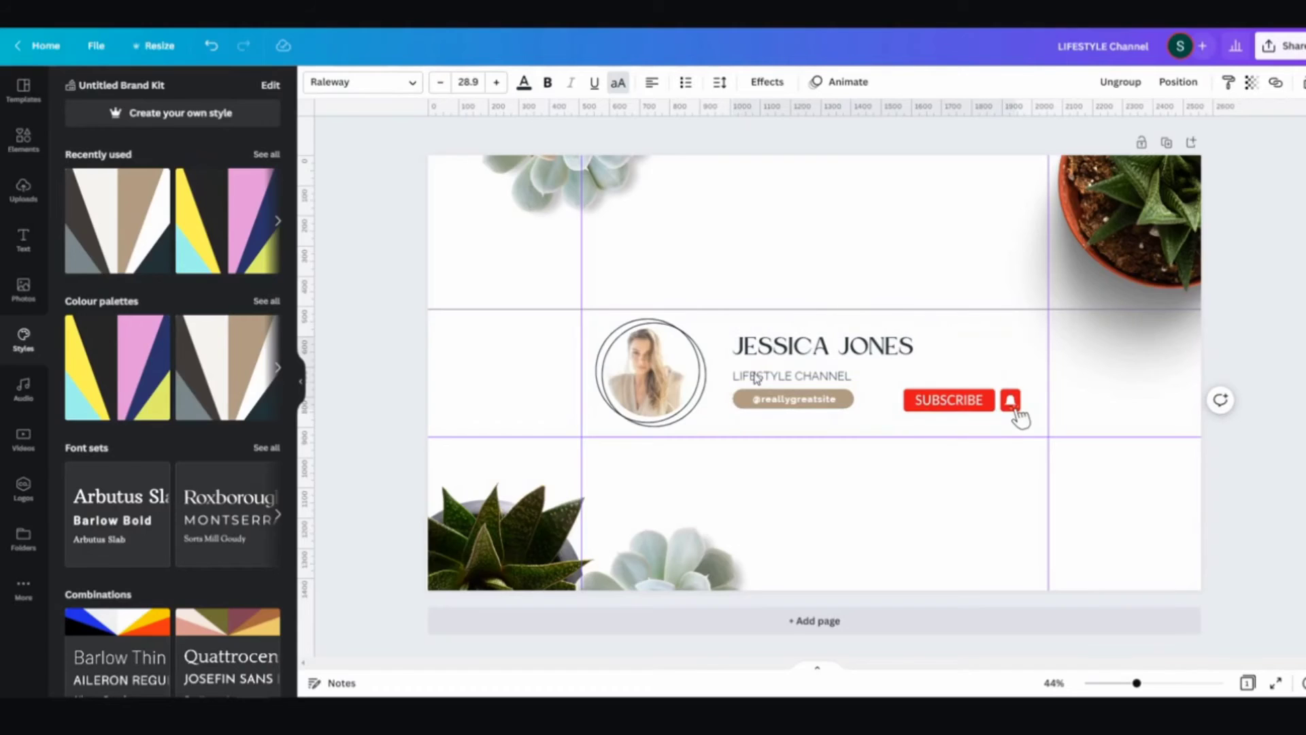
key("Down")
key("Down")
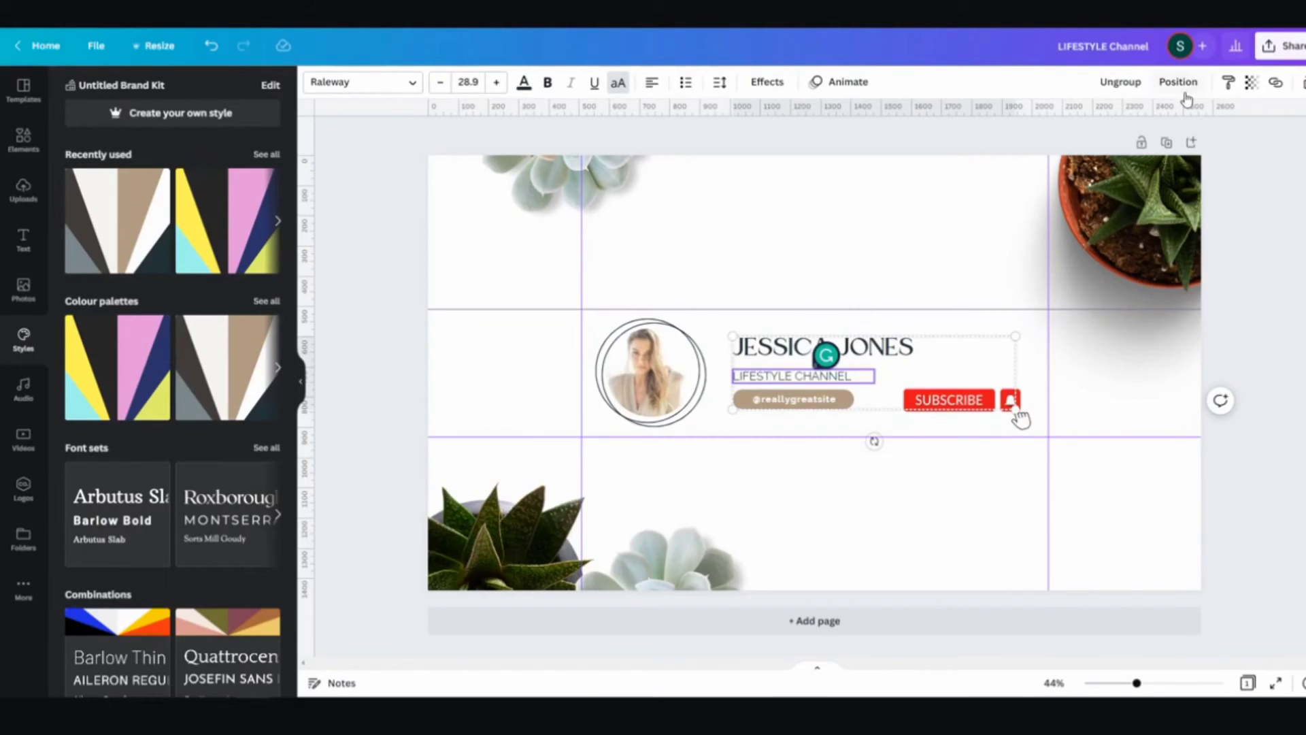
left_click(1121, 82)
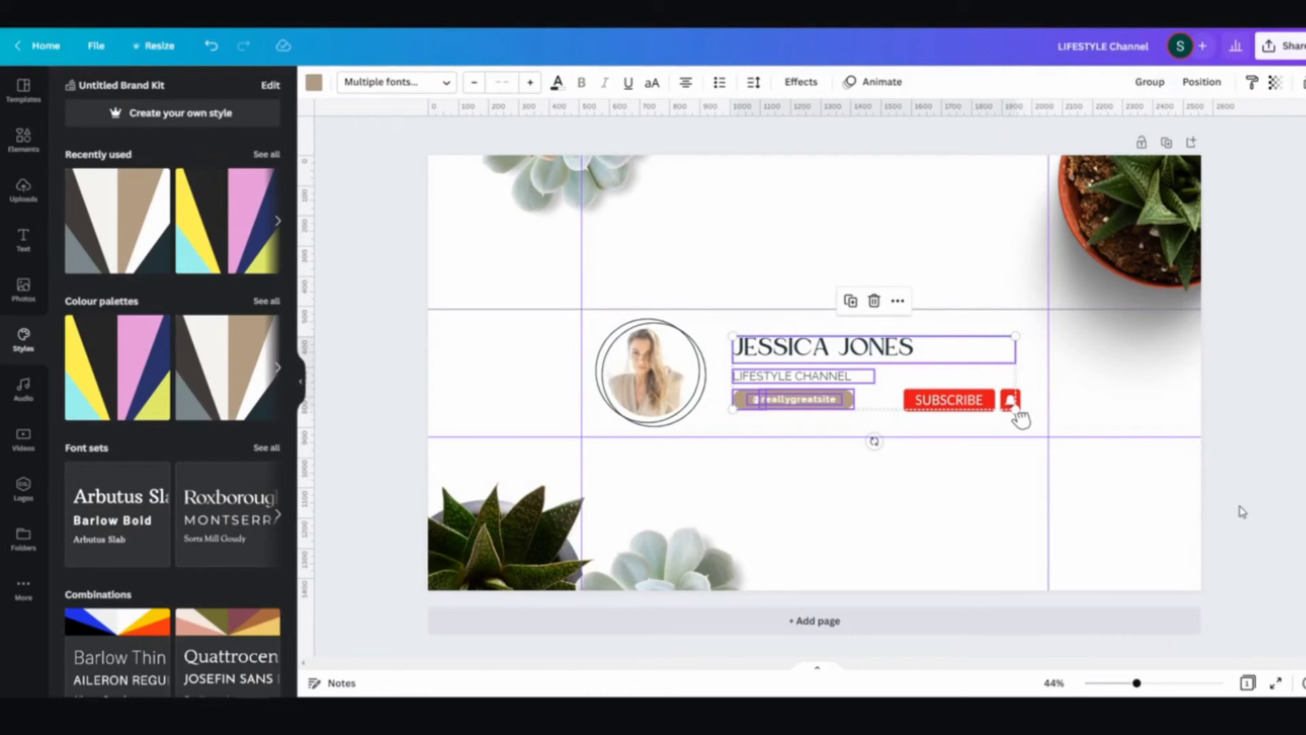
left_click(728, 475)
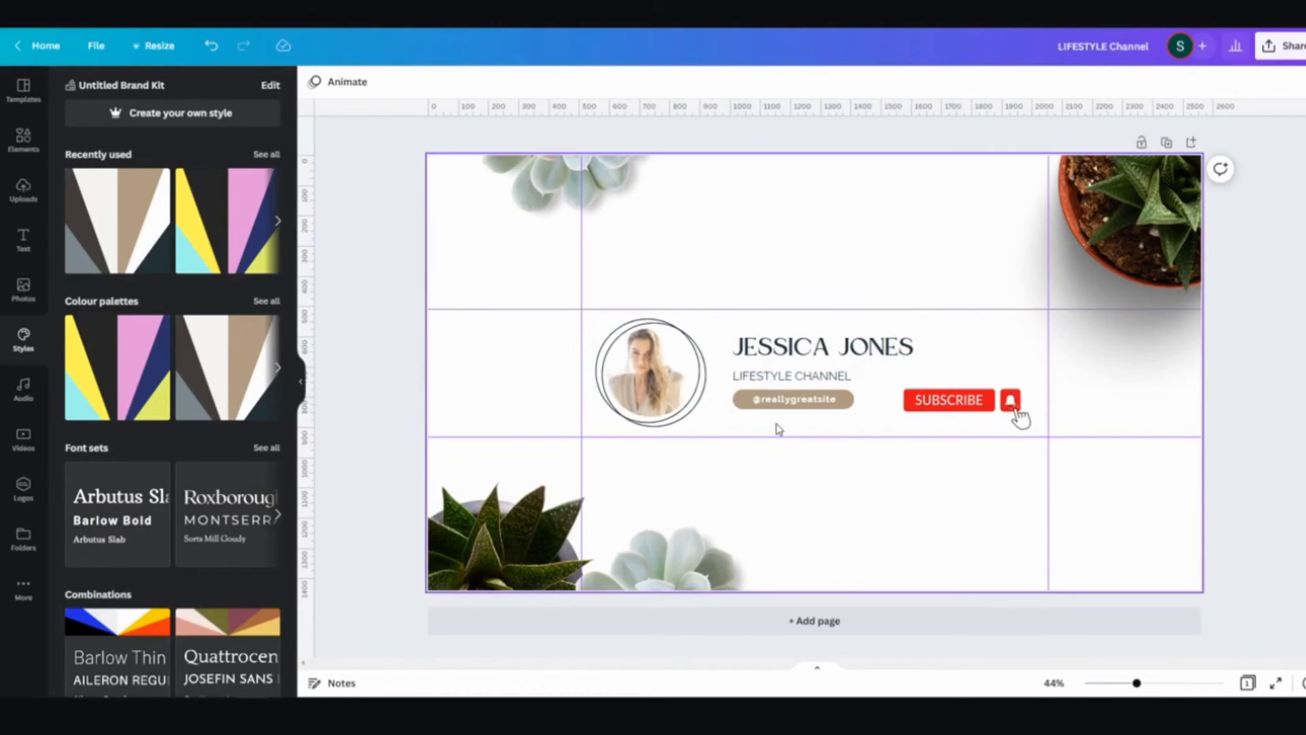
Step: Nudge the LIFESTYLE CHANNEL subtitle up slightly to even its spacing between the channel name and the handle badge
left_click(776, 386)
key("Up")
key("Up")
key("Up")
key("Up")
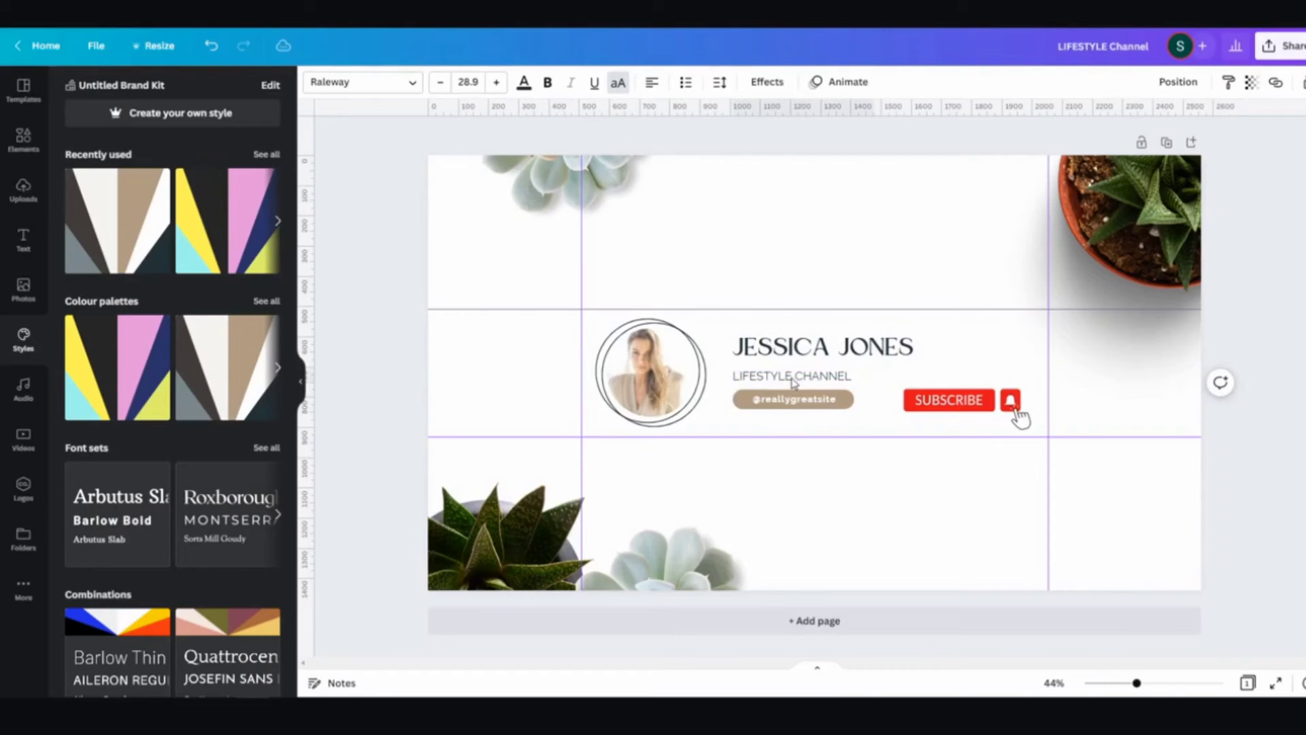
key("Up")
key("Up")
key("Up")
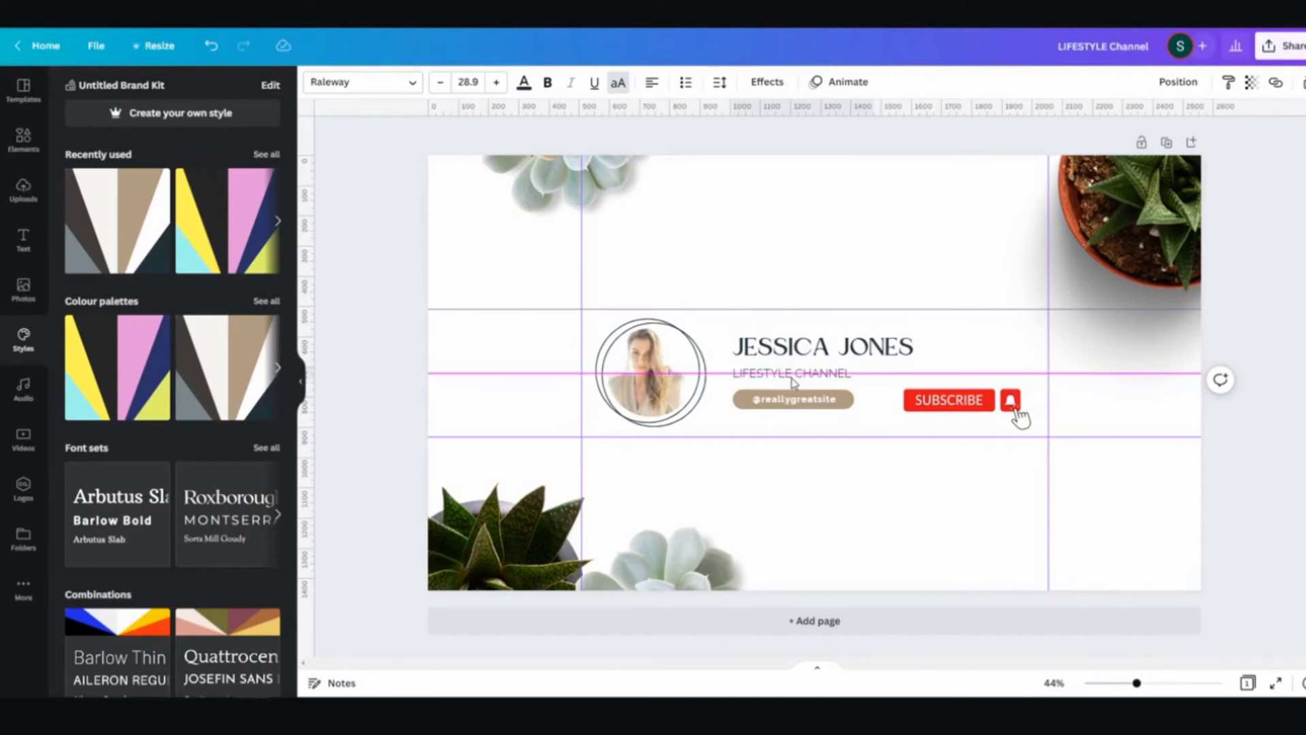
left_click(1254, 425)
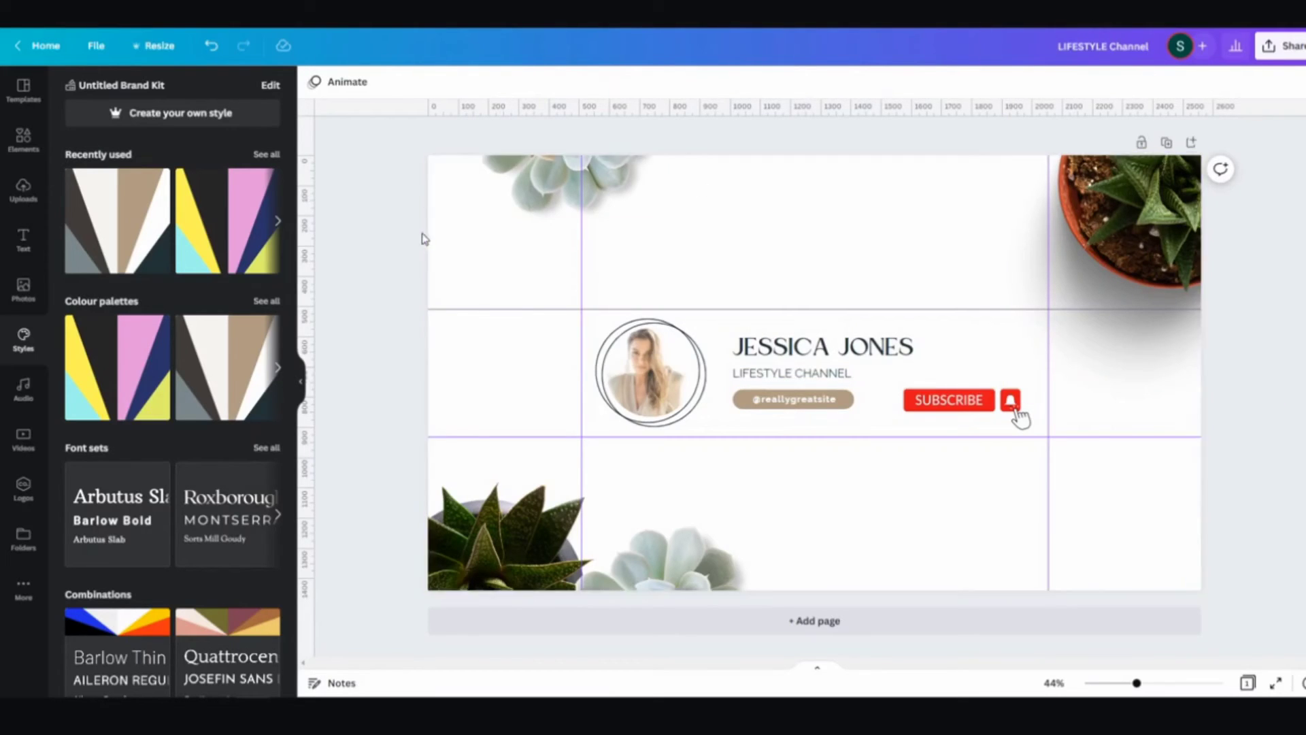
Step: Search the elements for "linen background" and add the grey-beige linen texture photo to the banner
left_click(443, 252)
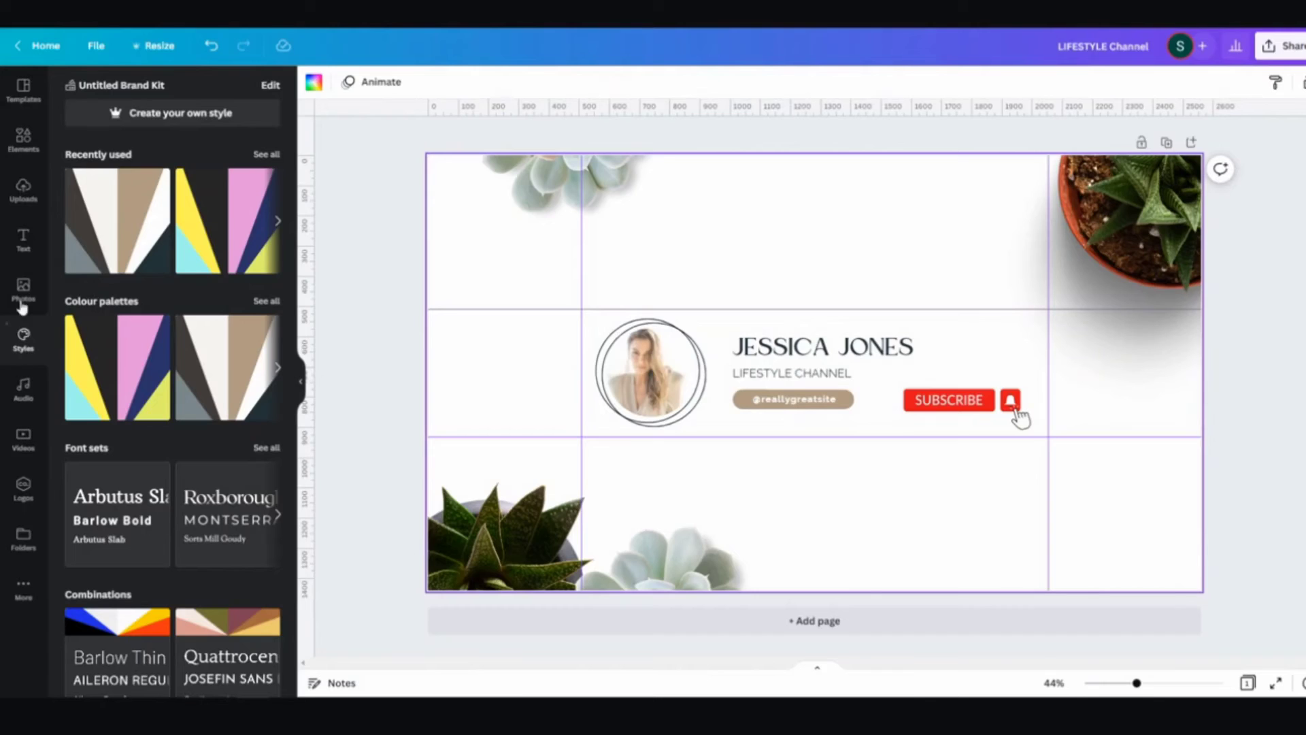
left_click(23, 141)
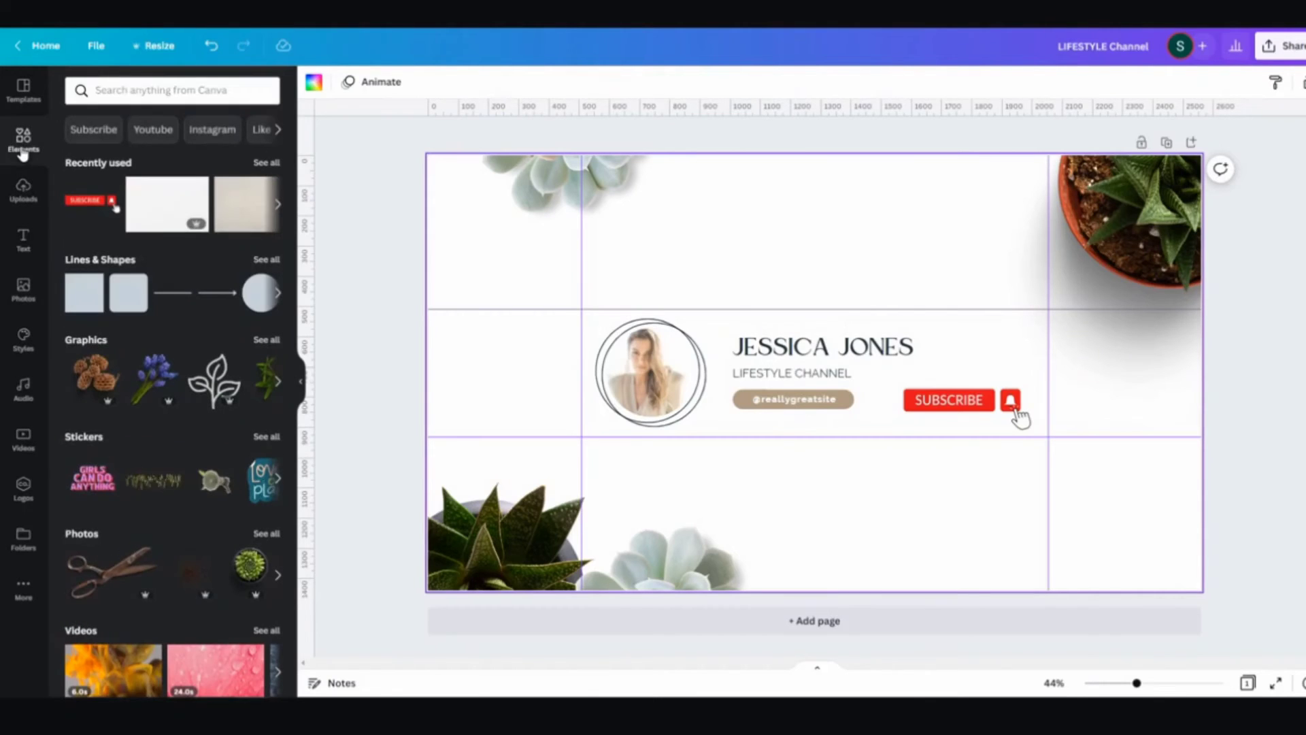
left_click(139, 87)
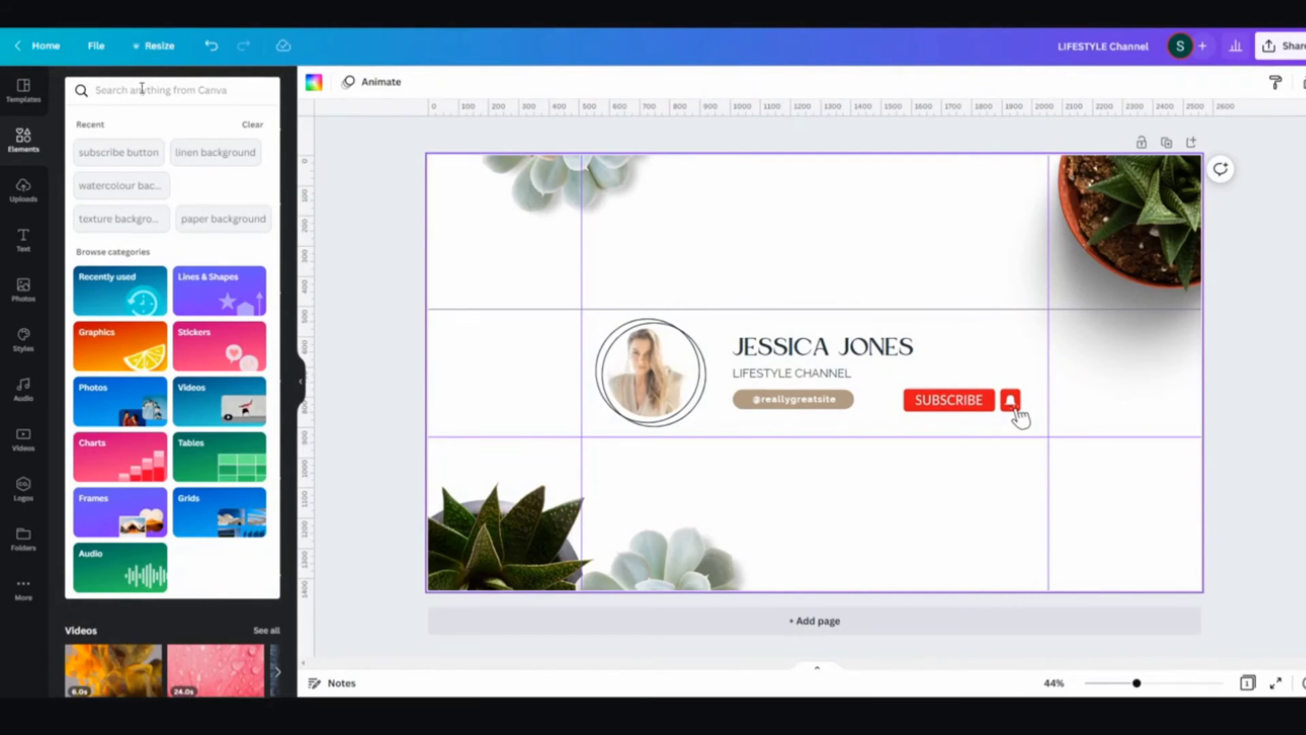
type("line")
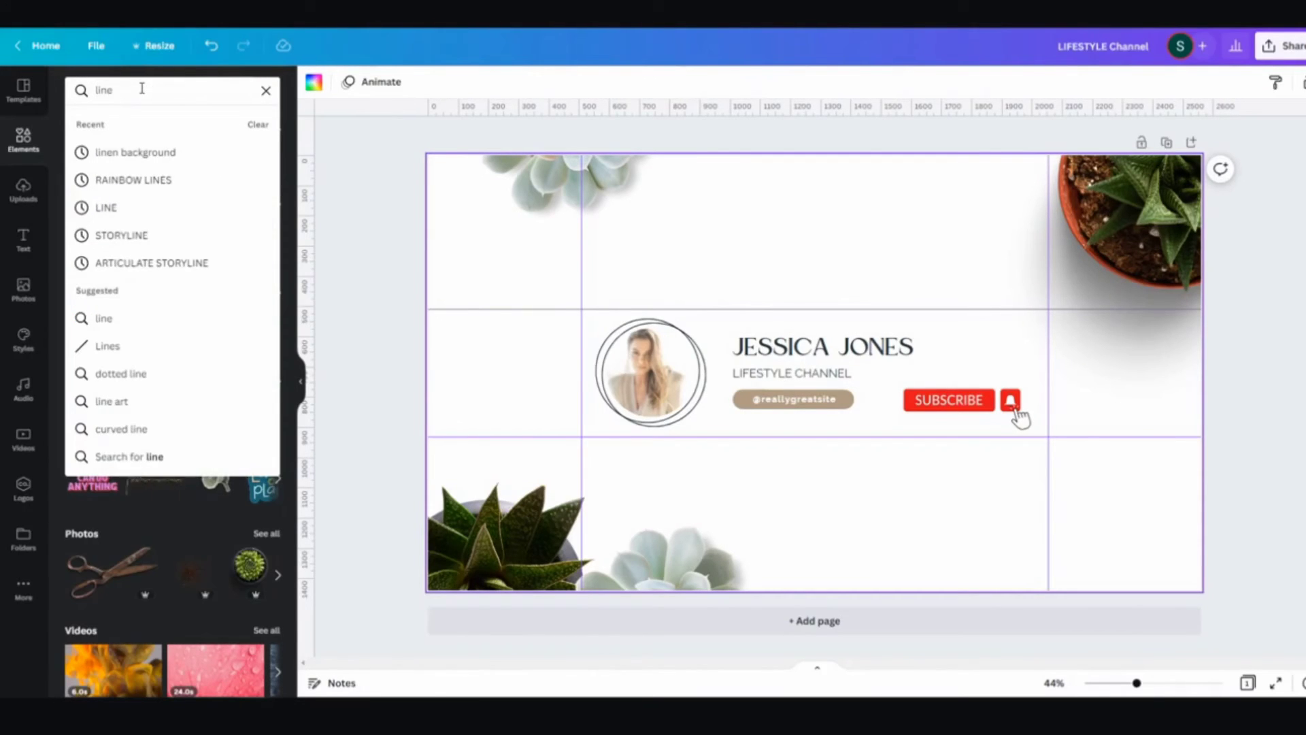
type("n")
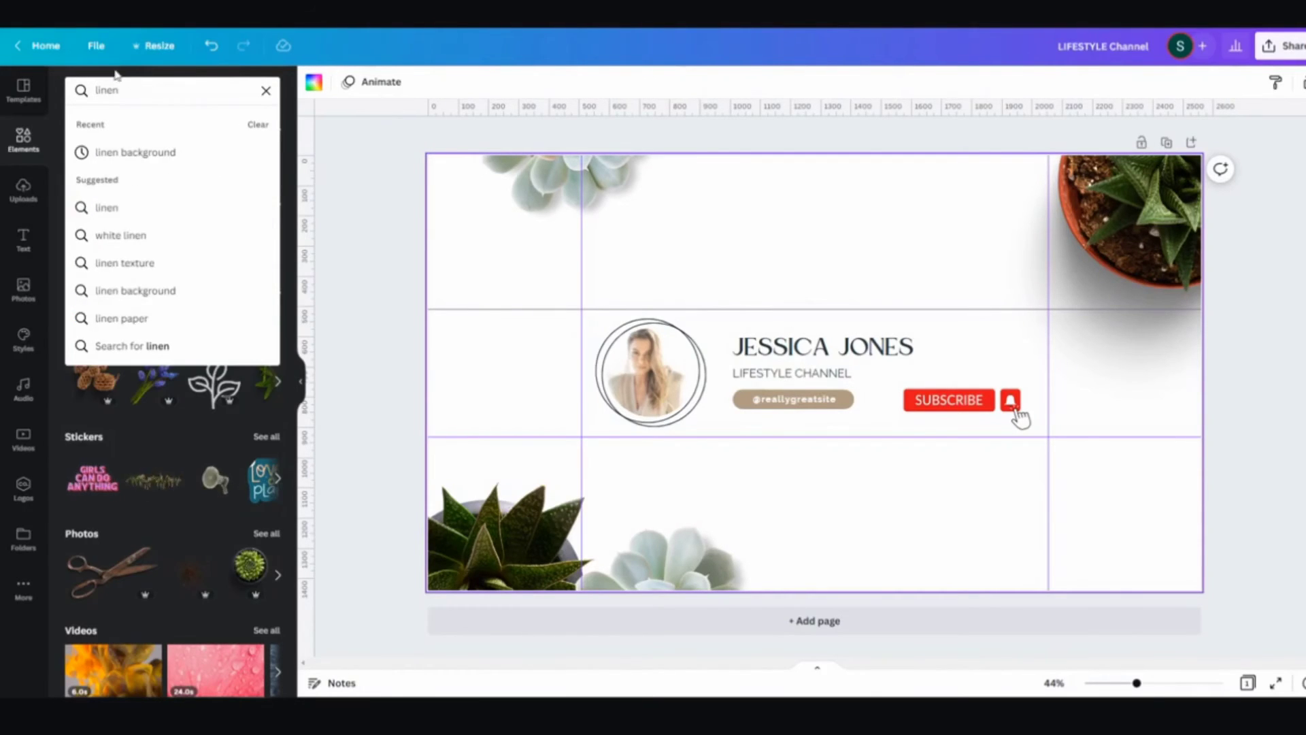
left_click(147, 151)
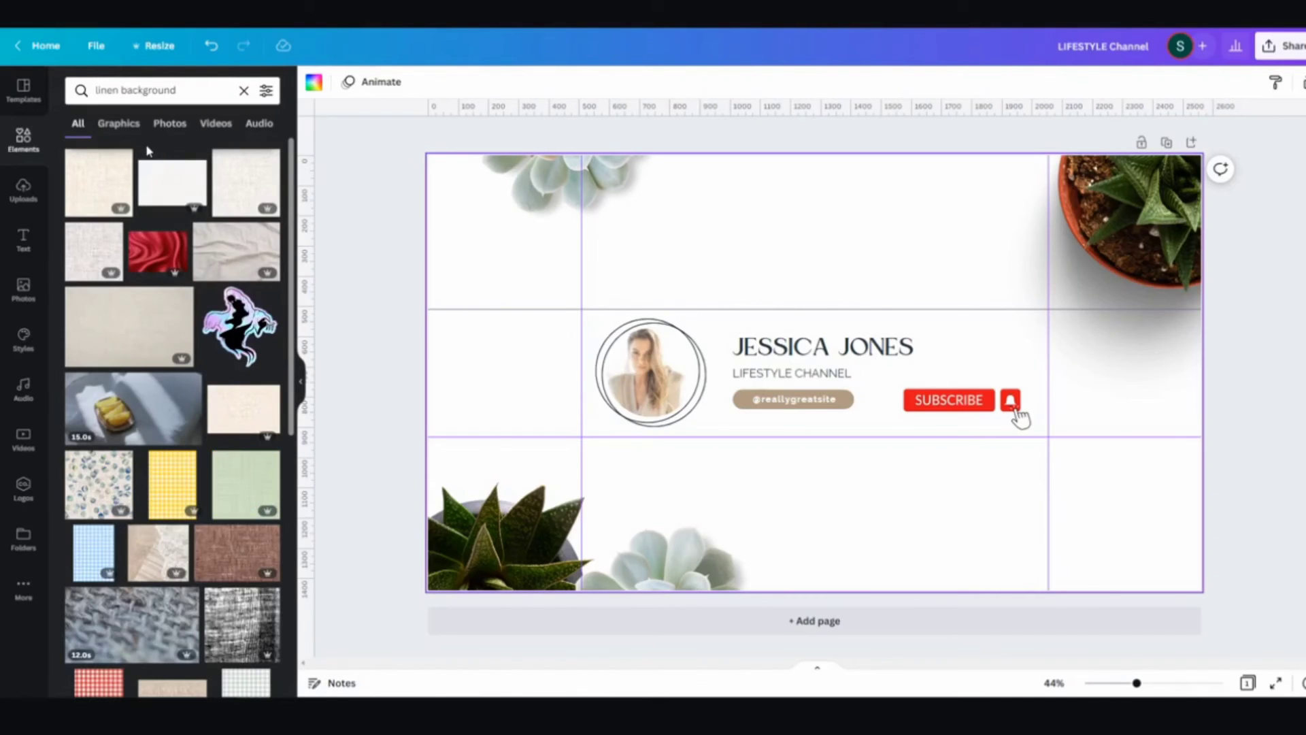
left_click(138, 329)
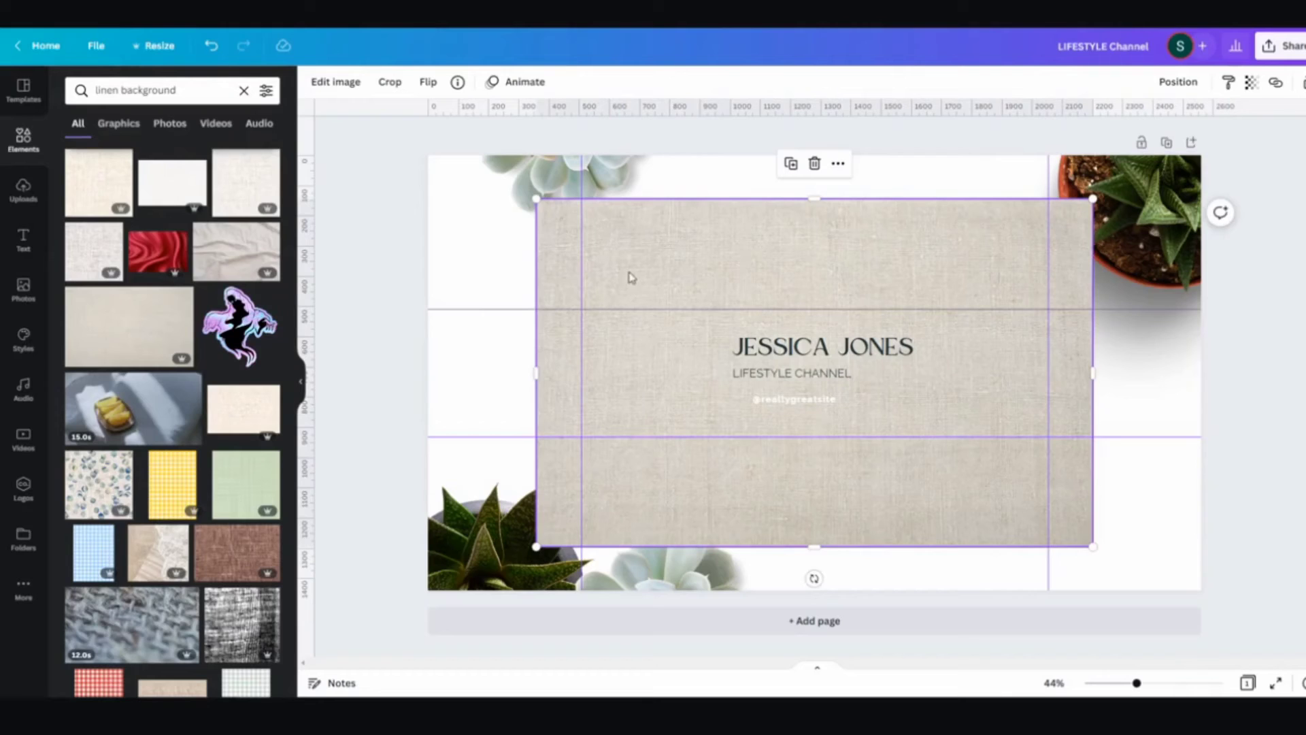
Step: Stretch the linen photo over the whole banner, about 2,561 × 1,444 px, and send it to the back behind all other elements
left_click_drag(630, 276, 525, 221)
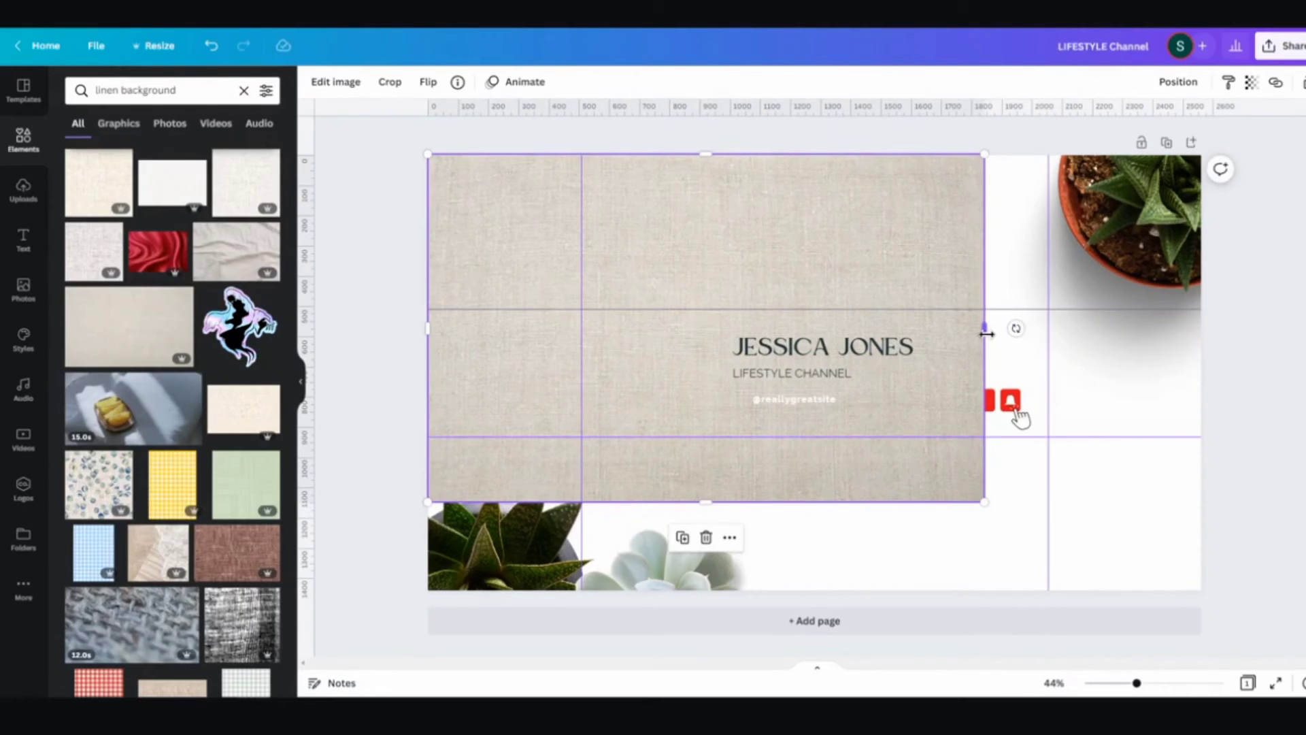
left_click_drag(985, 329, 1201, 333)
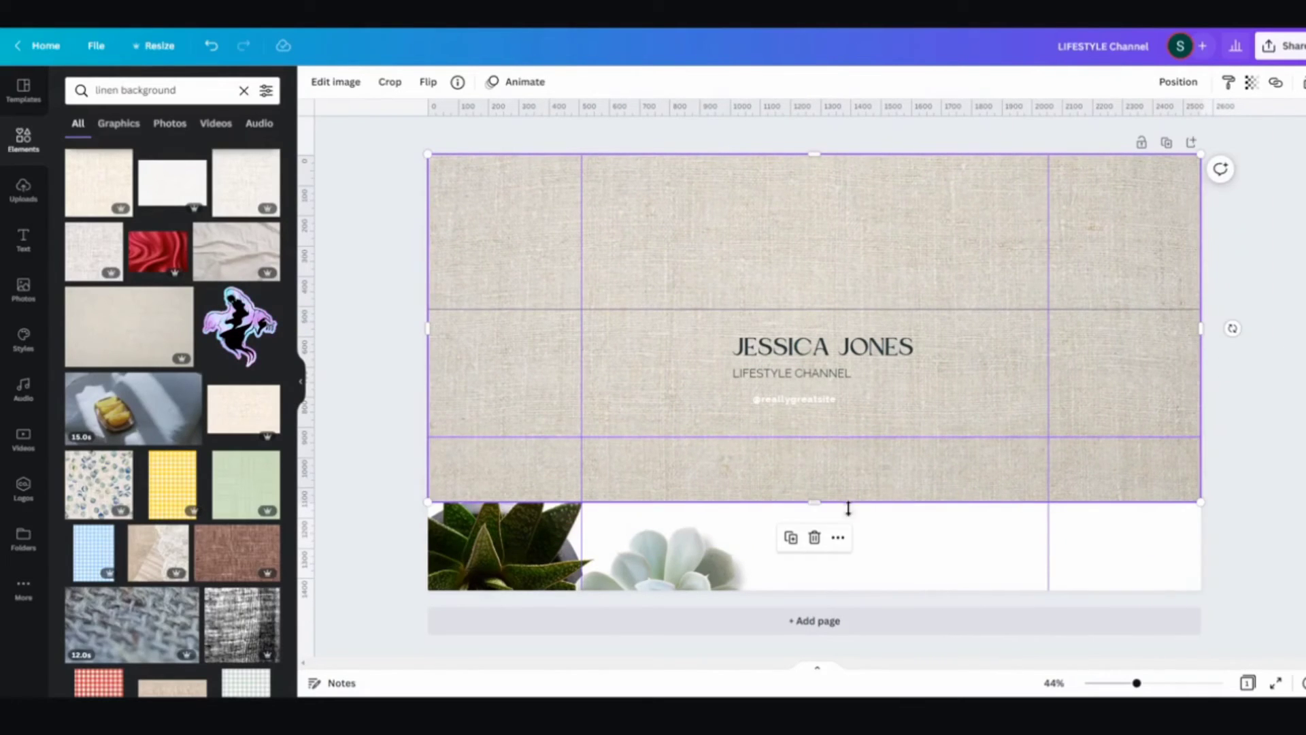
left_click_drag(814, 504, 848, 573)
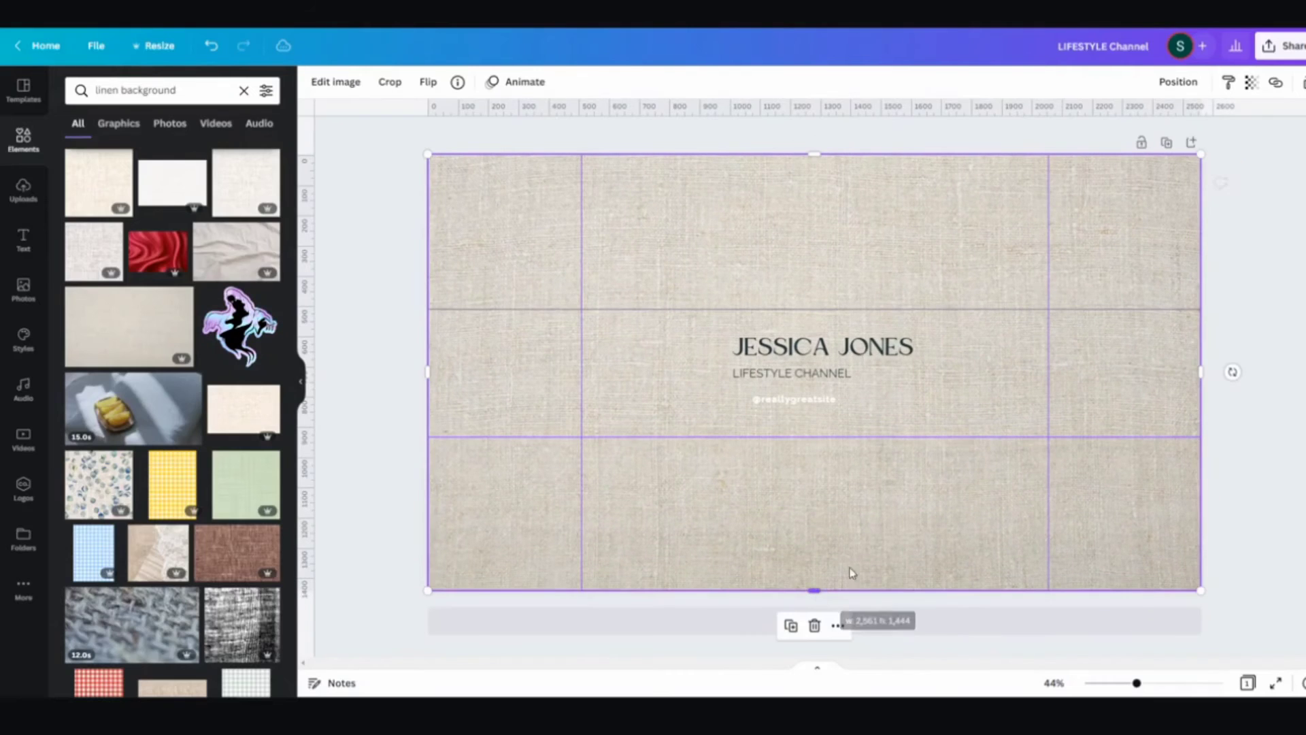
left_click(1177, 83)
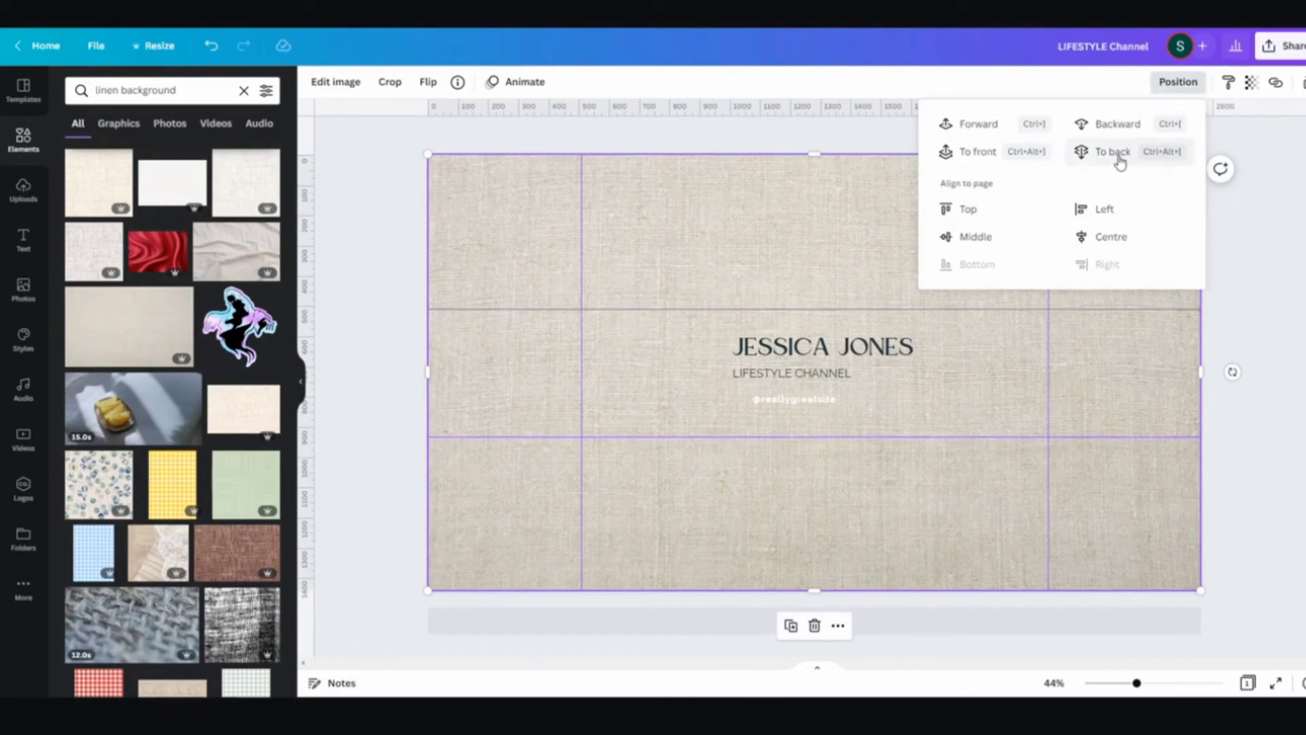
left_click(1118, 154)
key("Escape")
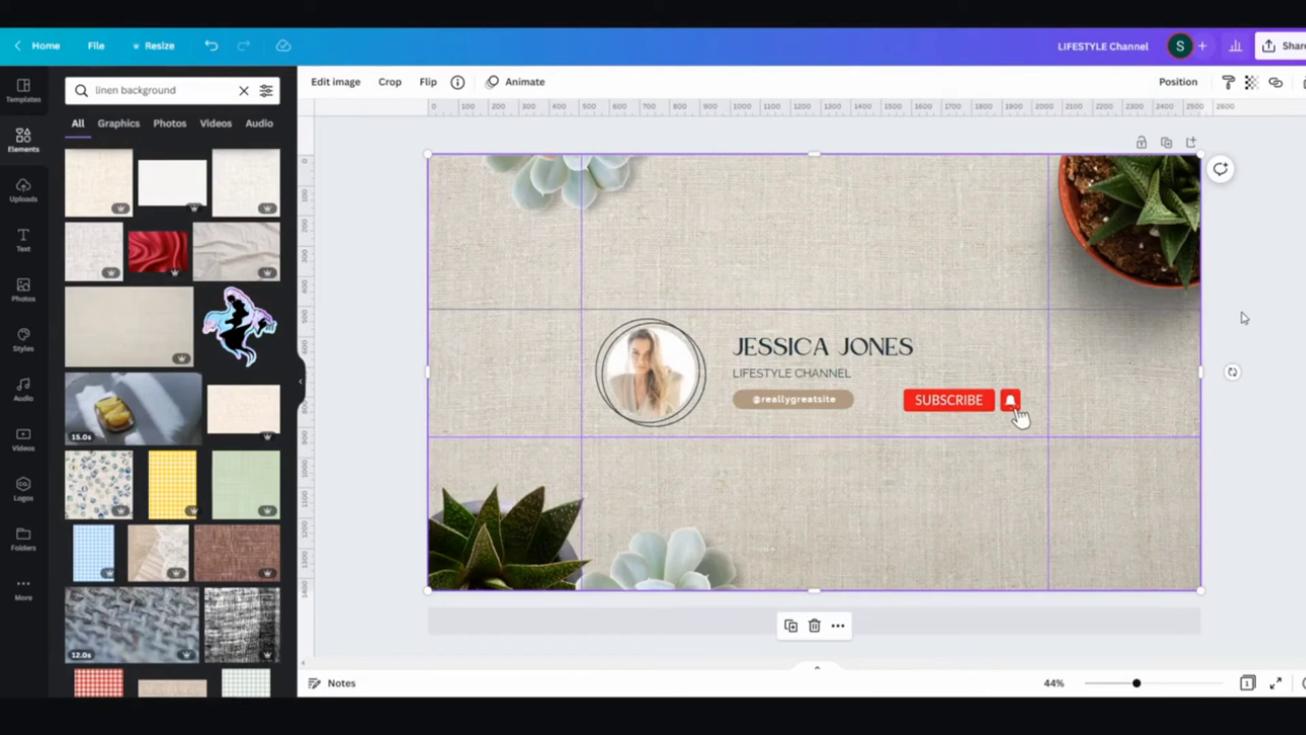
left_click(1266, 363)
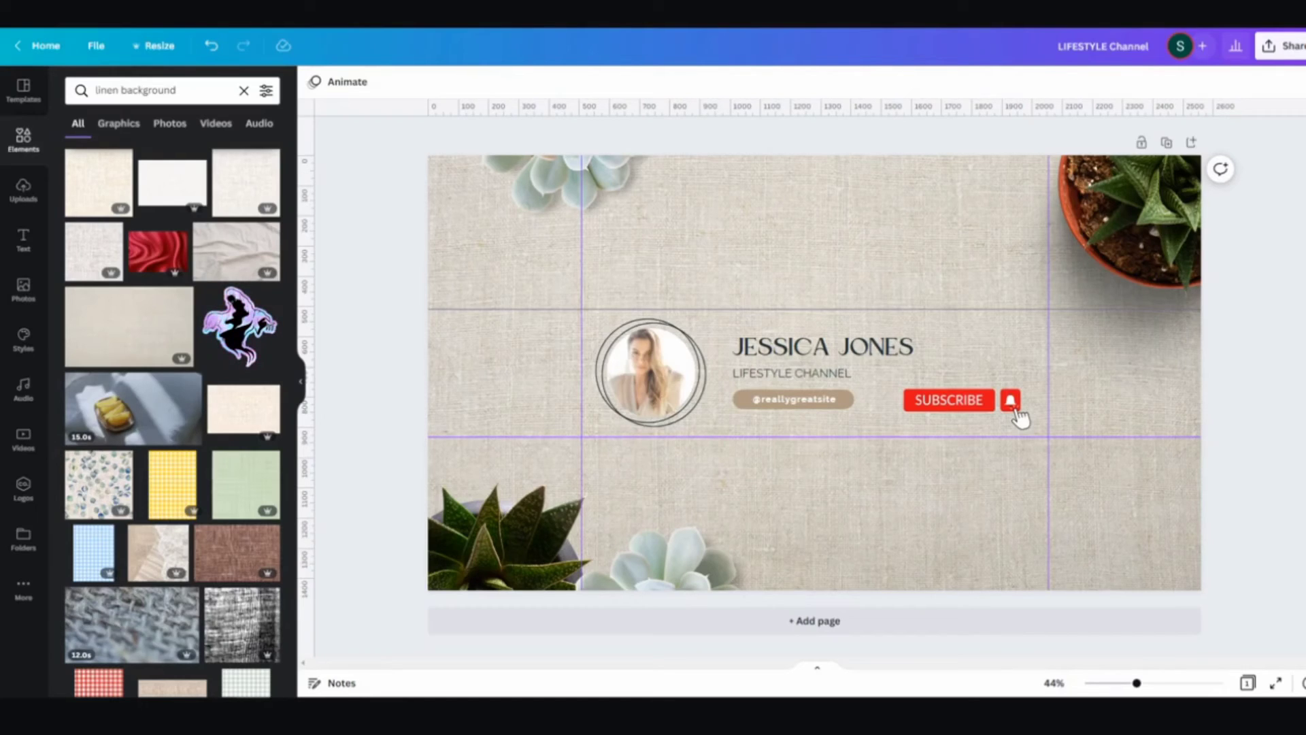
Step: Replace the terracotta-potted plant in the banner's upper-right corner with a duplicate of the dark green succulent from the lower-left corner
left_click(1121, 220)
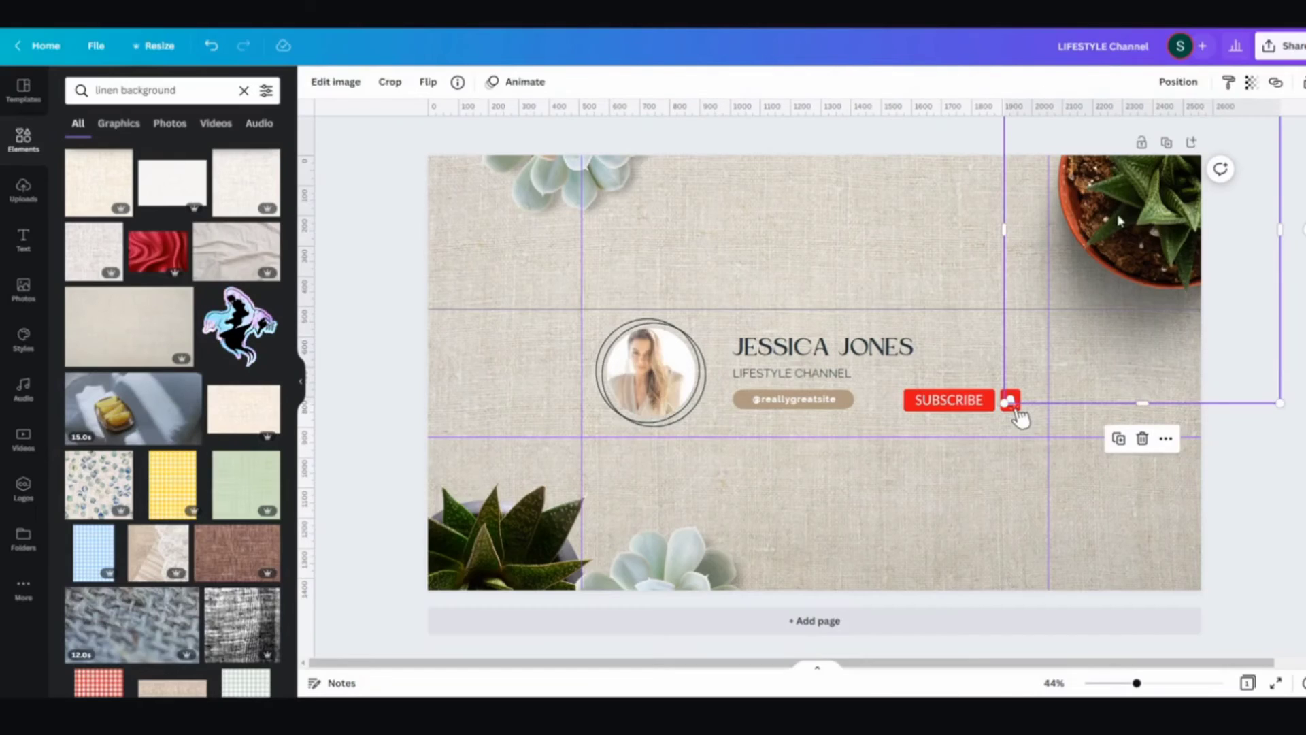
key("Delete")
left_click(527, 542)
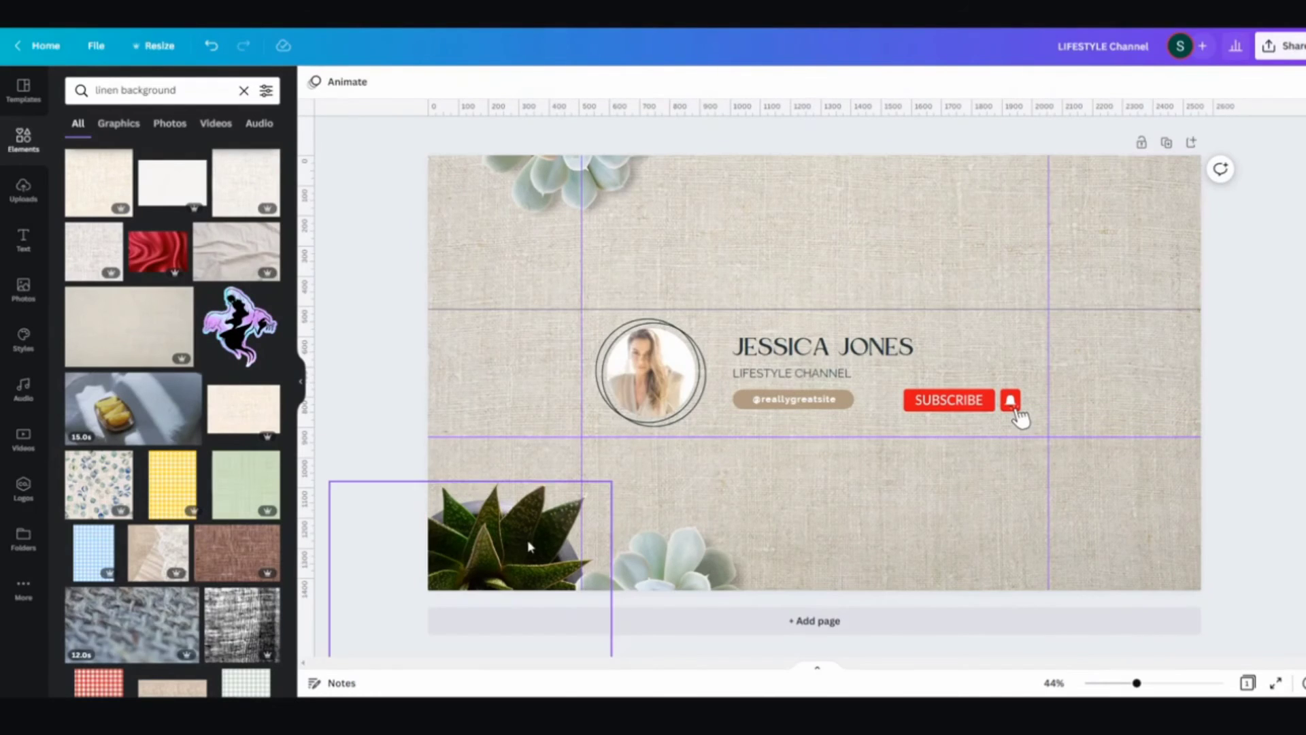
key("ctrl+d")
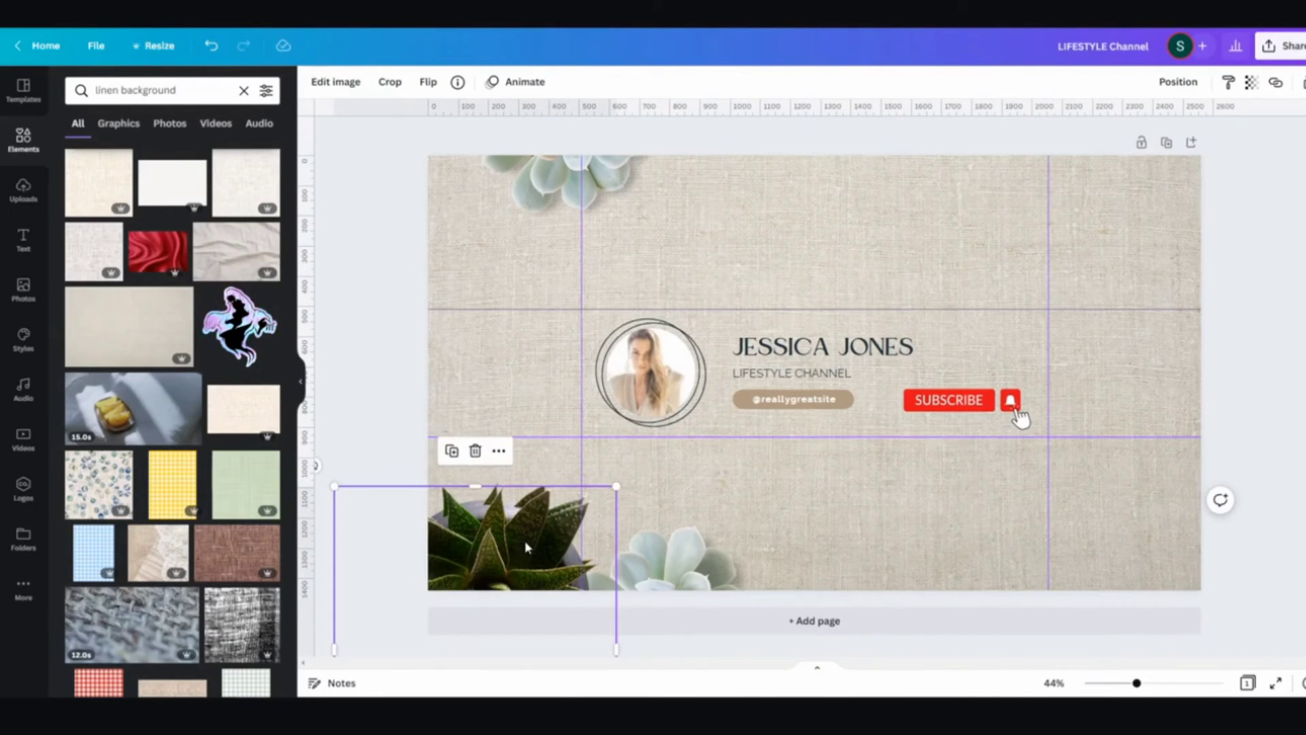
left_click_drag(520, 537, 1200, 134)
left_click_drag(1165, 243, 1165, 230)
left_click(1302, 512)
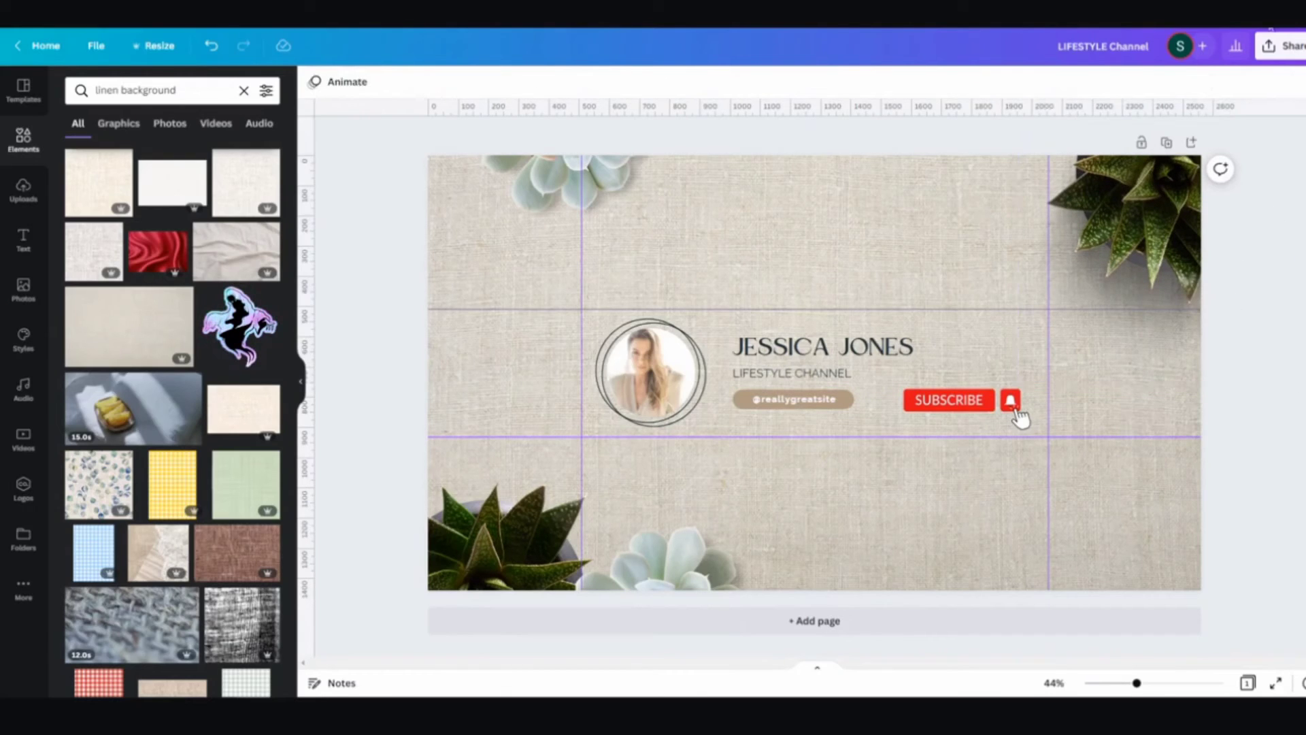
Step: Download the banner as a PNG at size 1.5, 3840 × 2160 px
left_click(1282, 46)
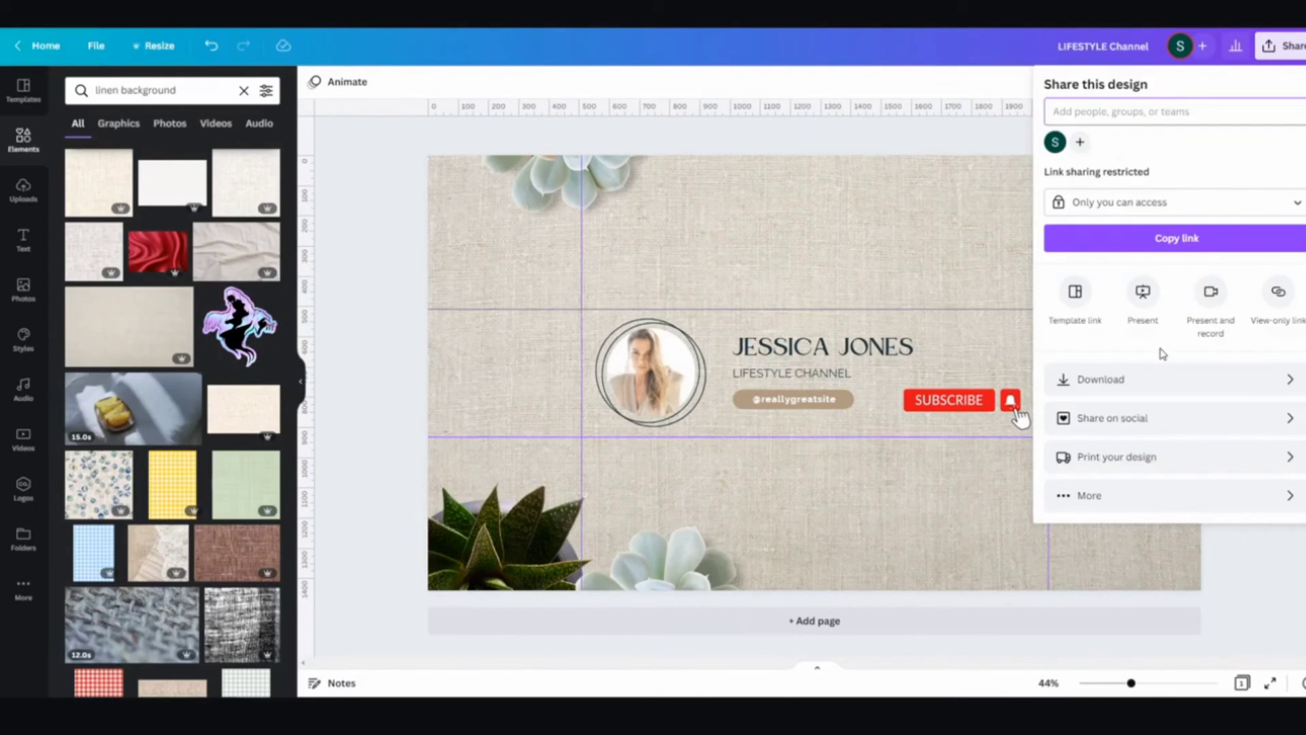
left_click(1117, 379)
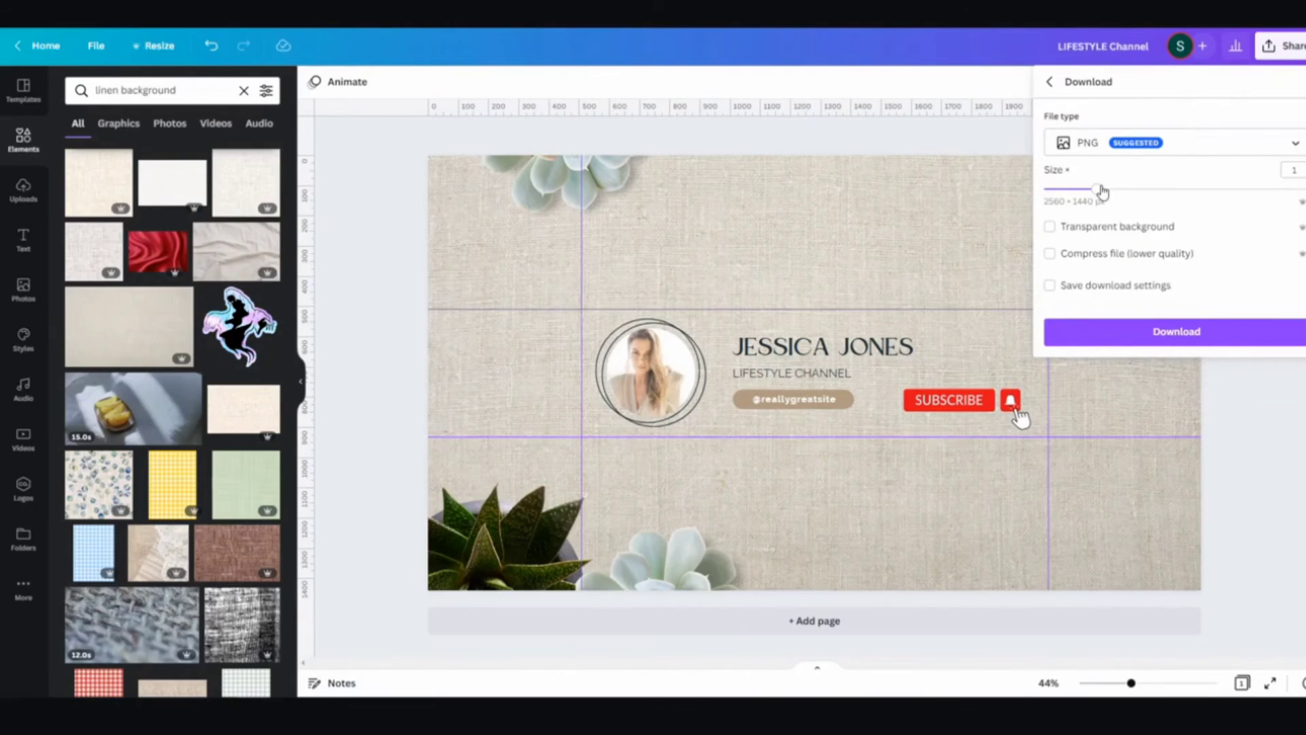
left_click_drag(1101, 191, 1149, 189)
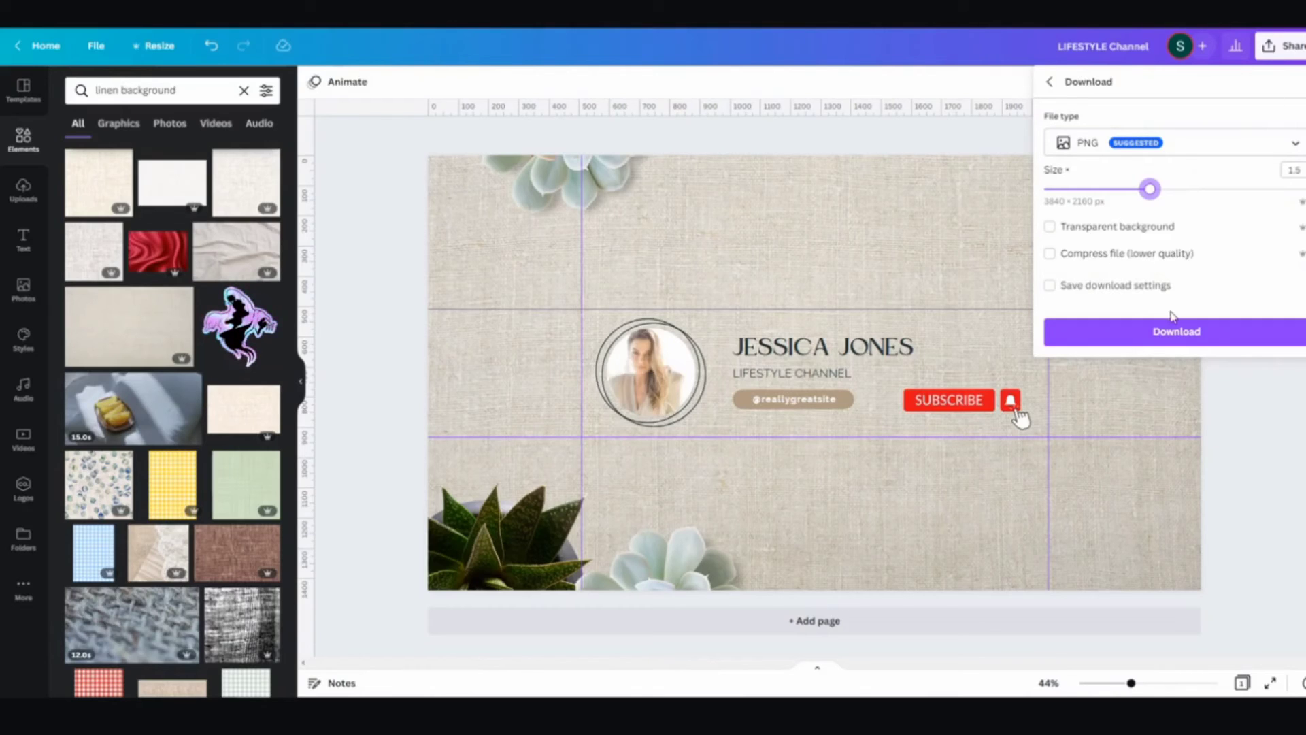
left_click(1160, 329)
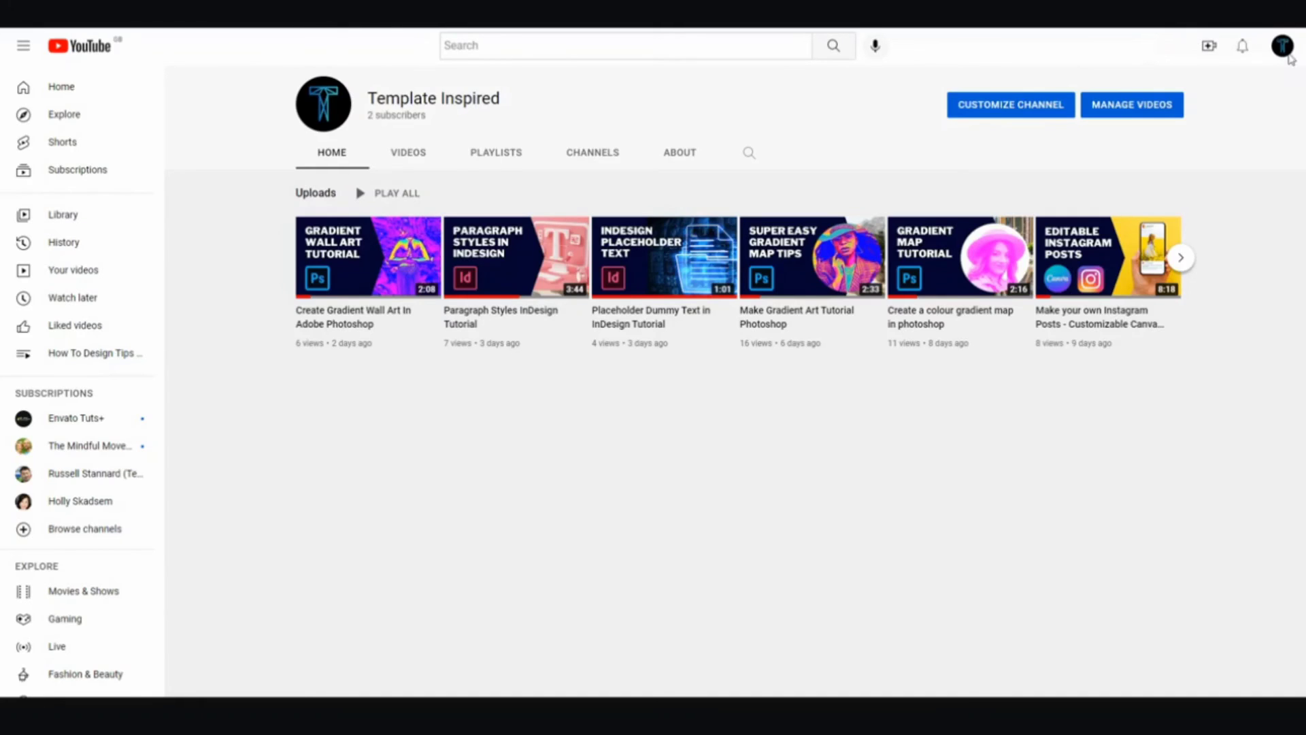
Step: Switch to YouTube, go to your own channel and open the Branding settings of its channel customization
left_click(1285, 53)
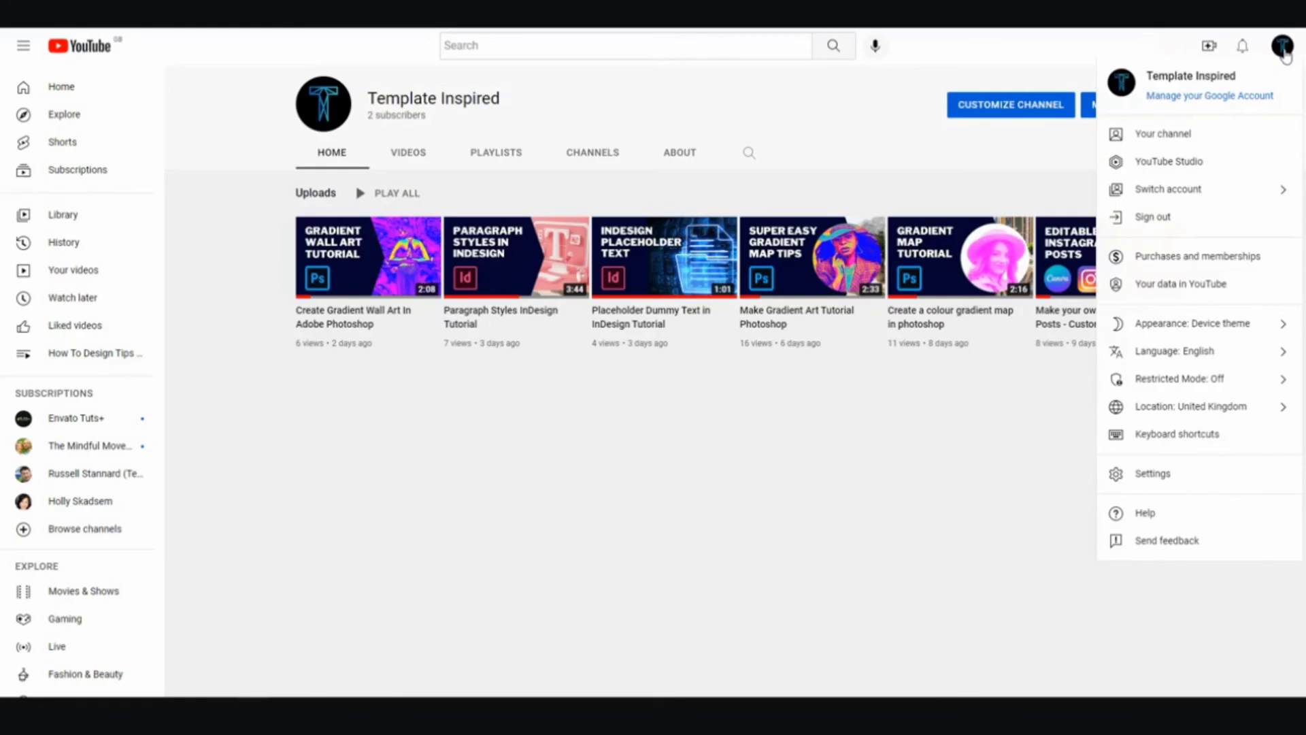
left_click(1181, 134)
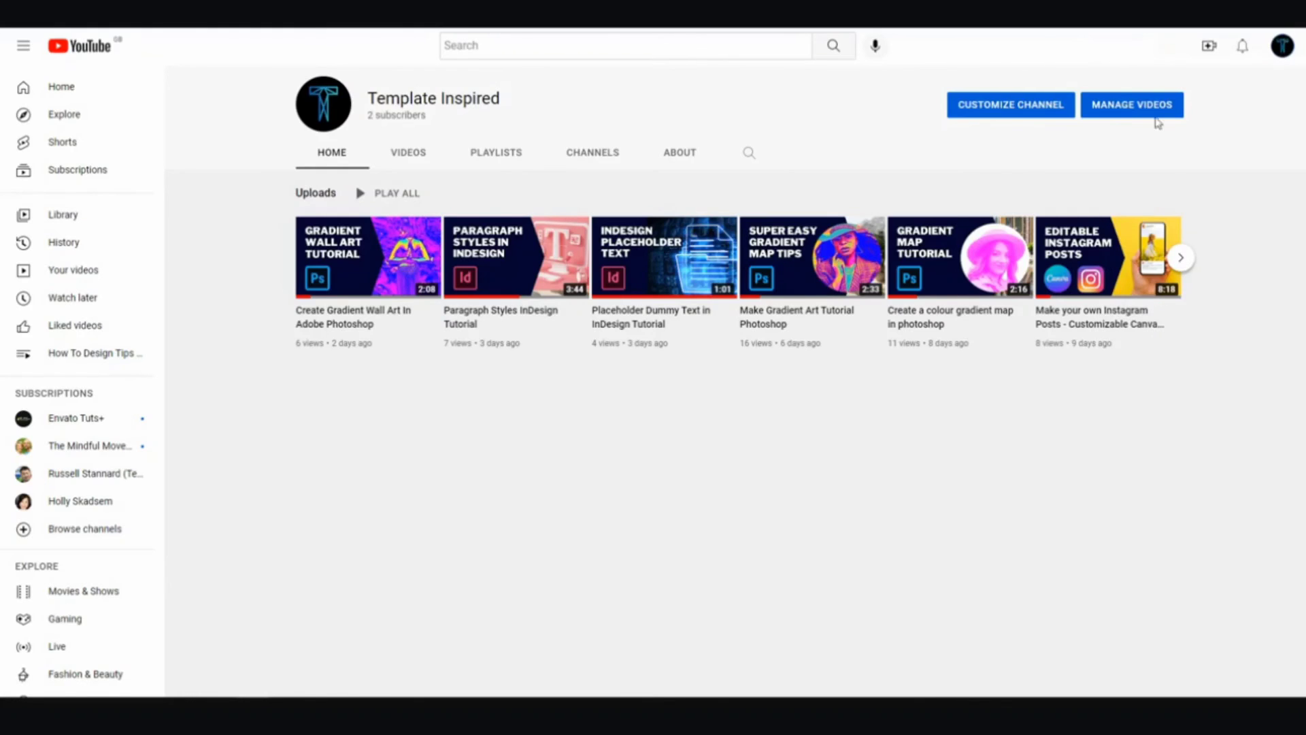
left_click(961, 109)
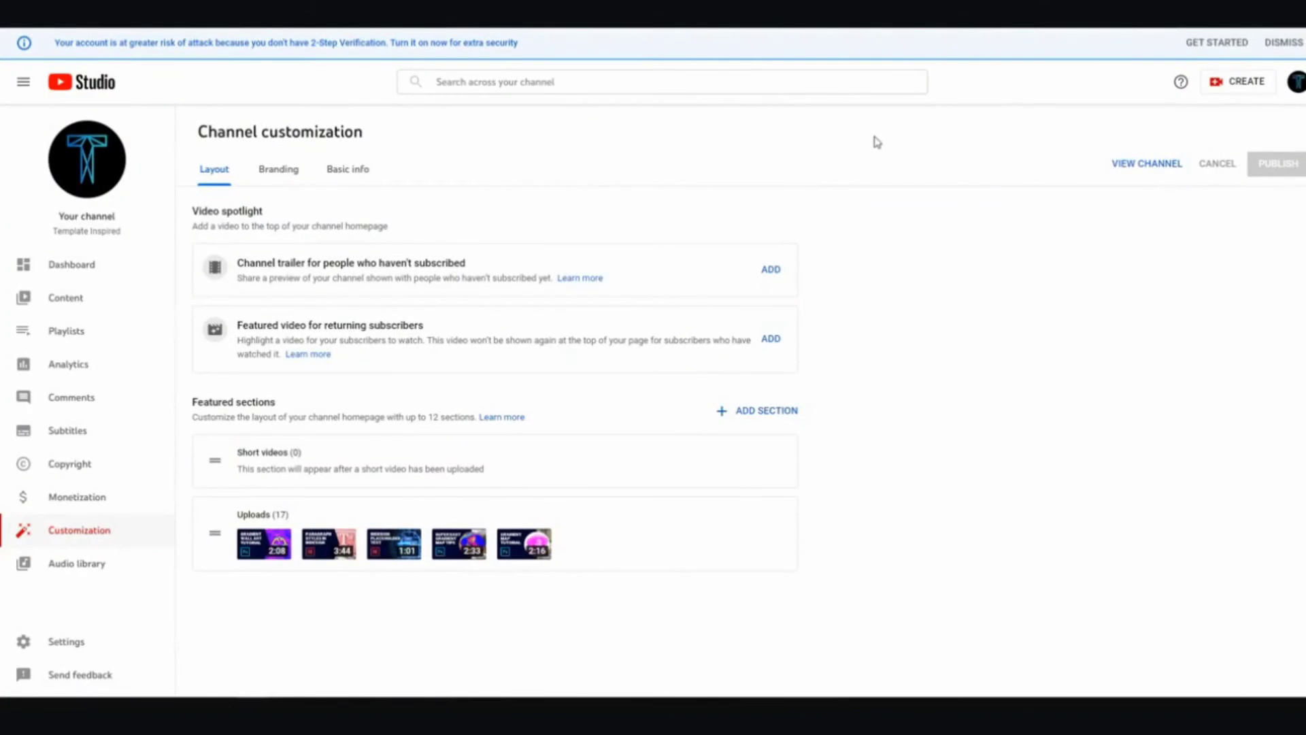
left_click(268, 173)
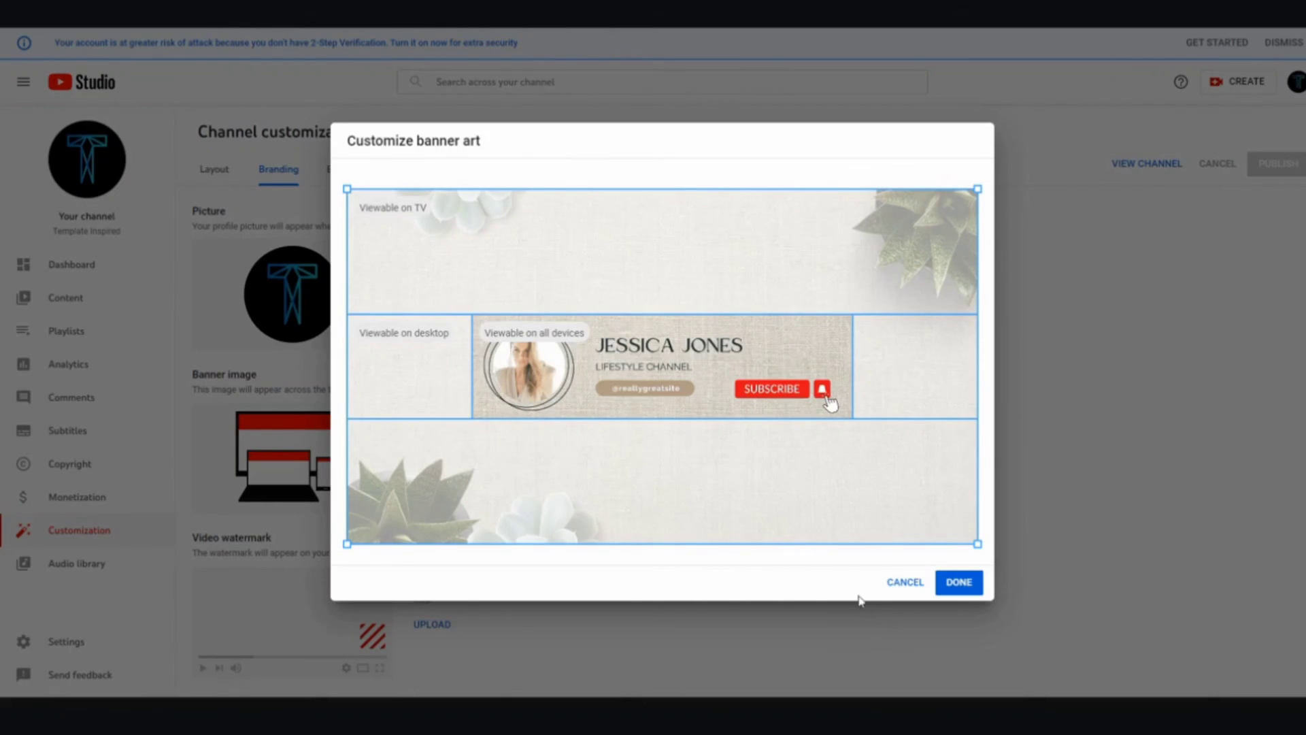
Step: Accept the banner art crop, publish the branding changes and go to the channel page
left_click(957, 583)
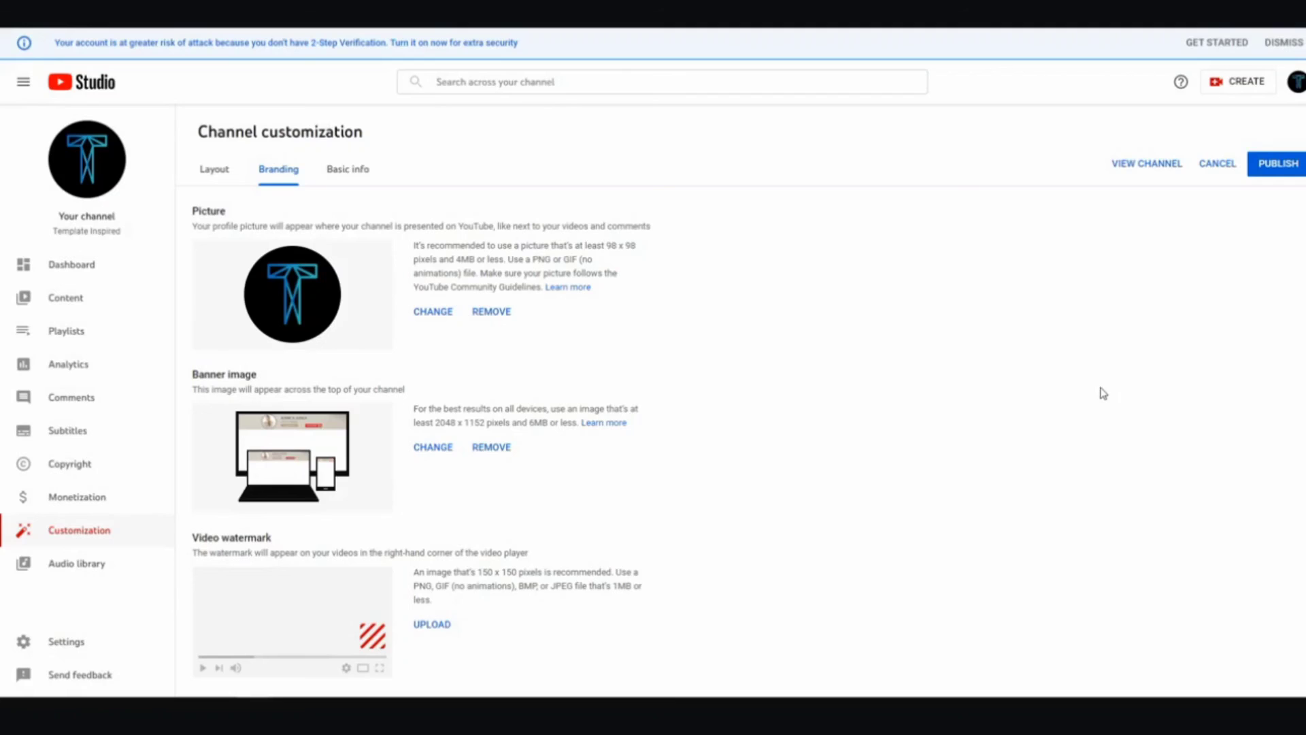
left_click(1282, 168)
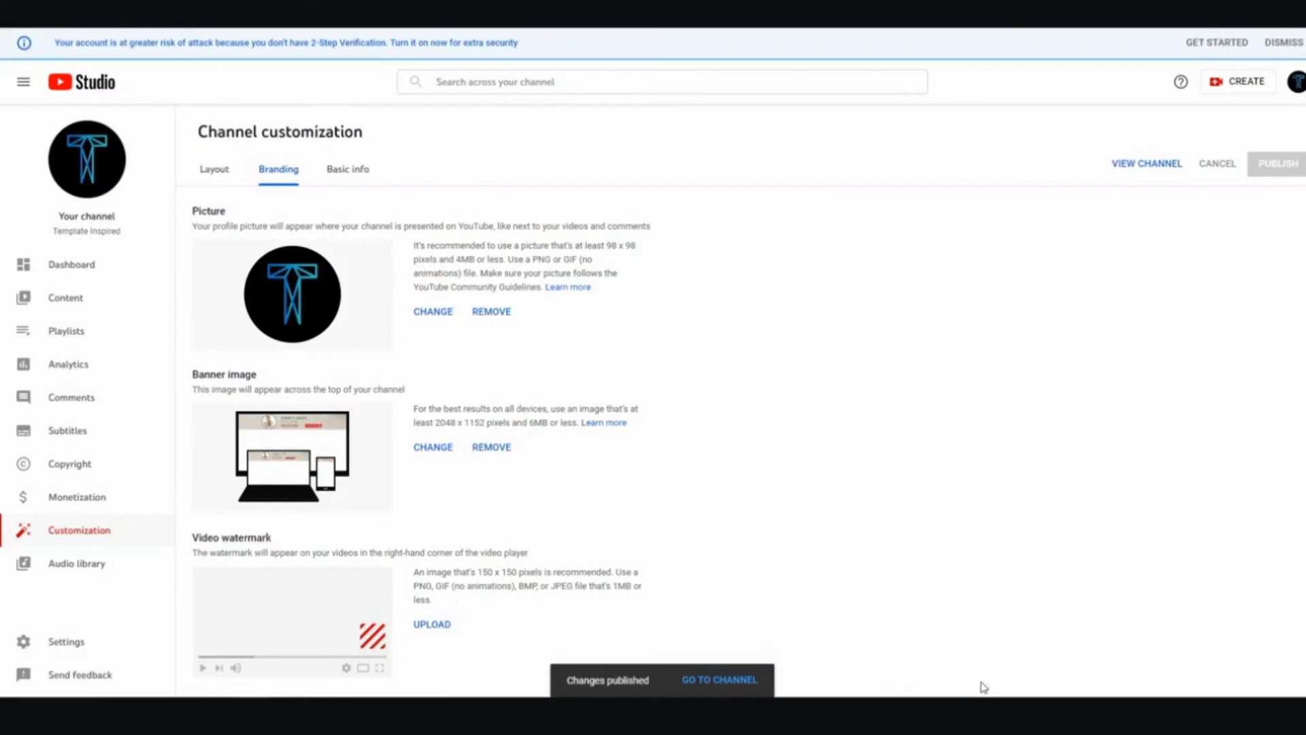
left_click(723, 681)
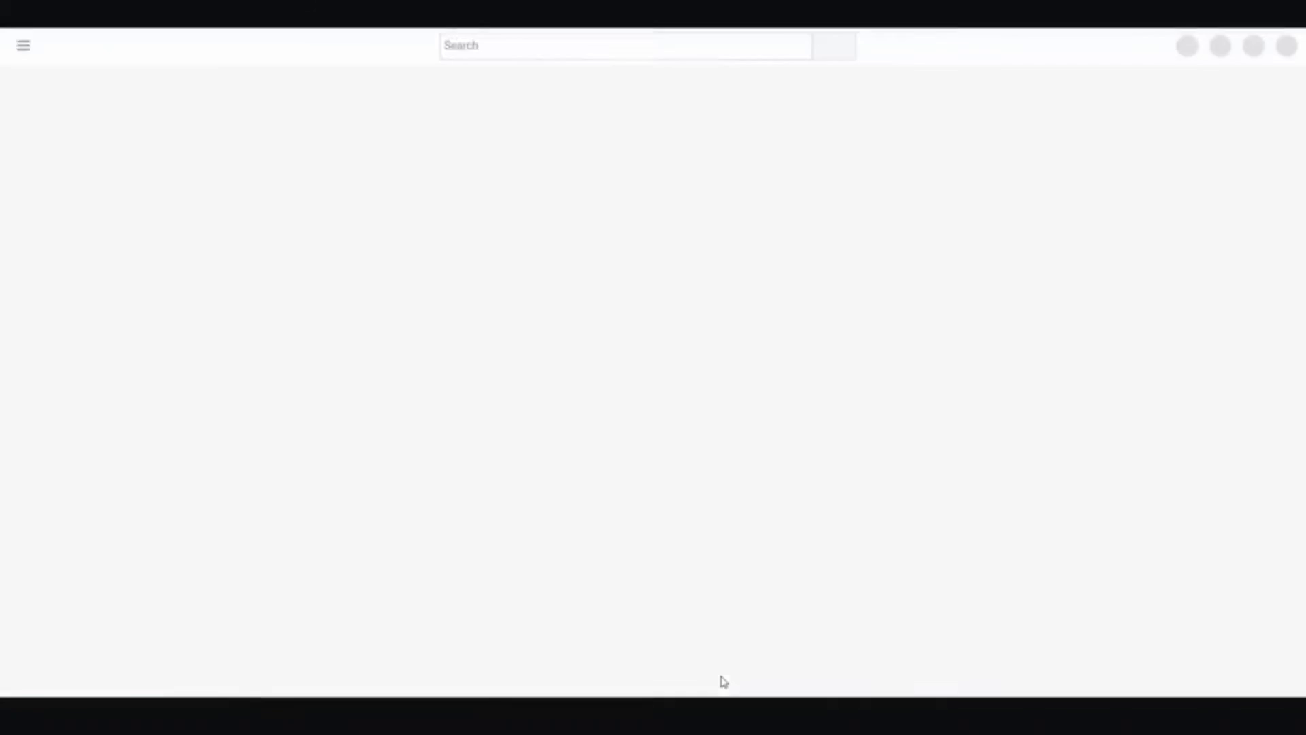